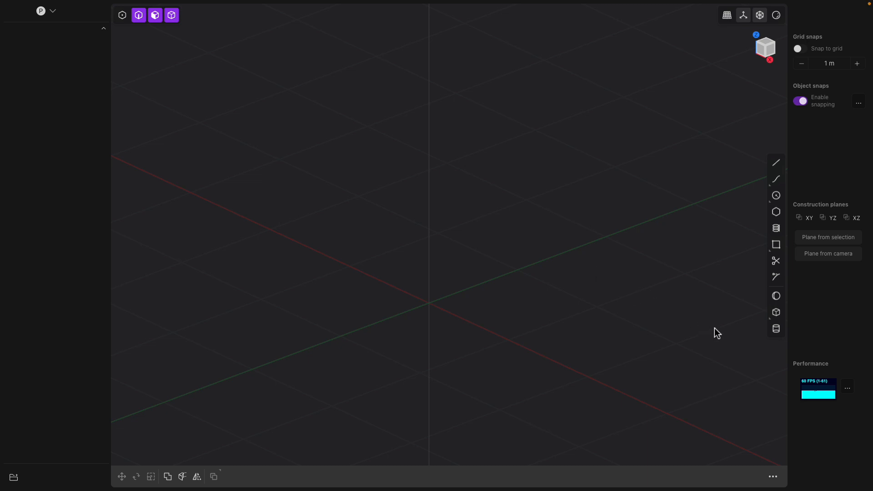
Create a cylinder centred at the origin with a radius of about 0.58 m and a height of about 2.78 m
left_click(776, 330)
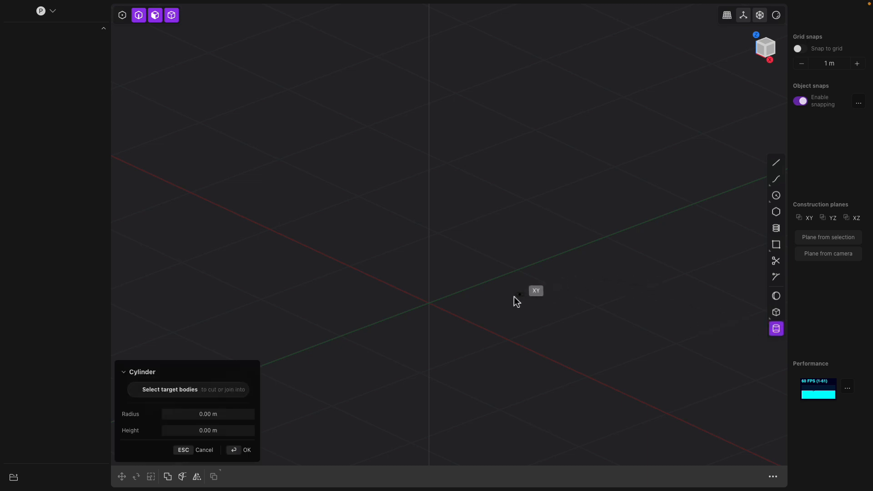
left_click(429, 303)
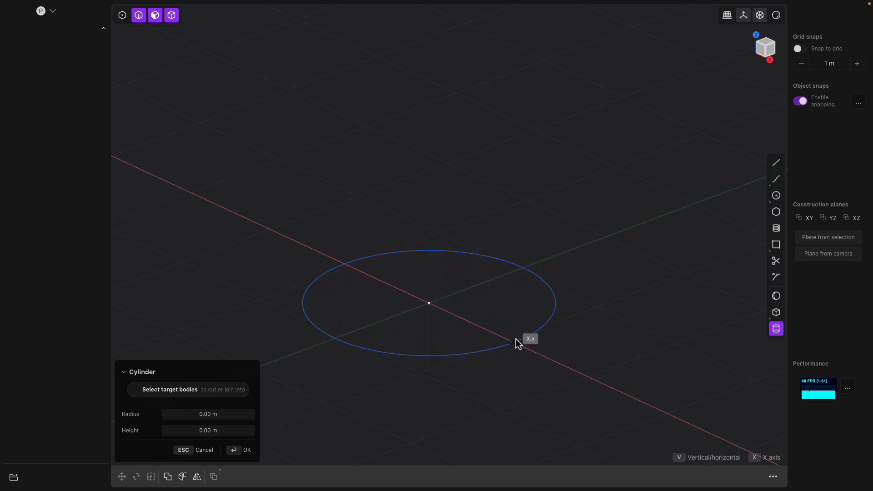
left_click(517, 270)
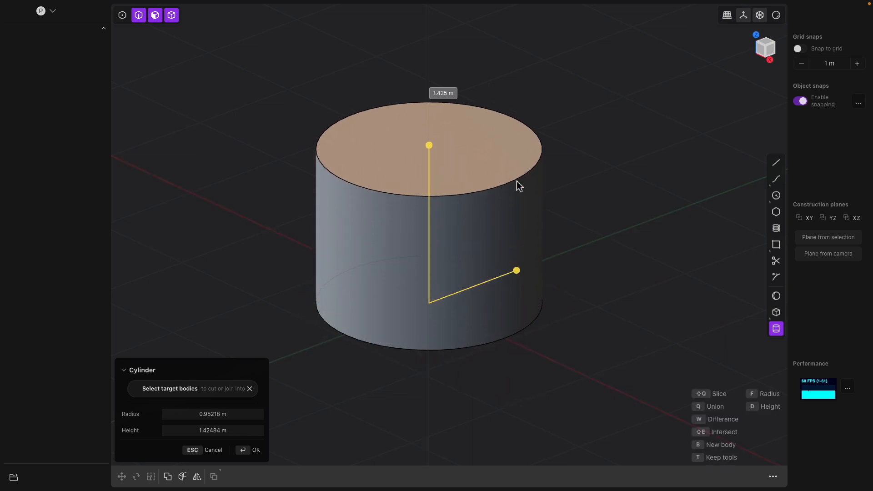
scroll(521, 78, "down", 1)
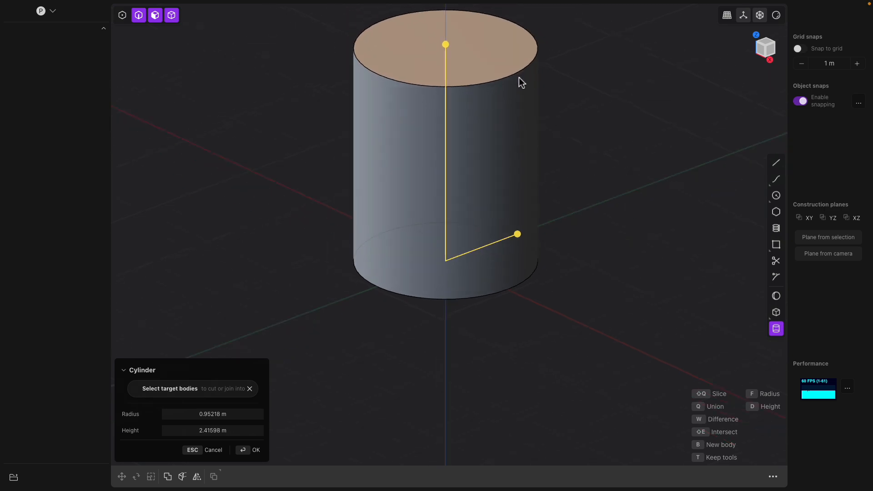
middle_click_drag(522, 104, 513, 142, "shift")
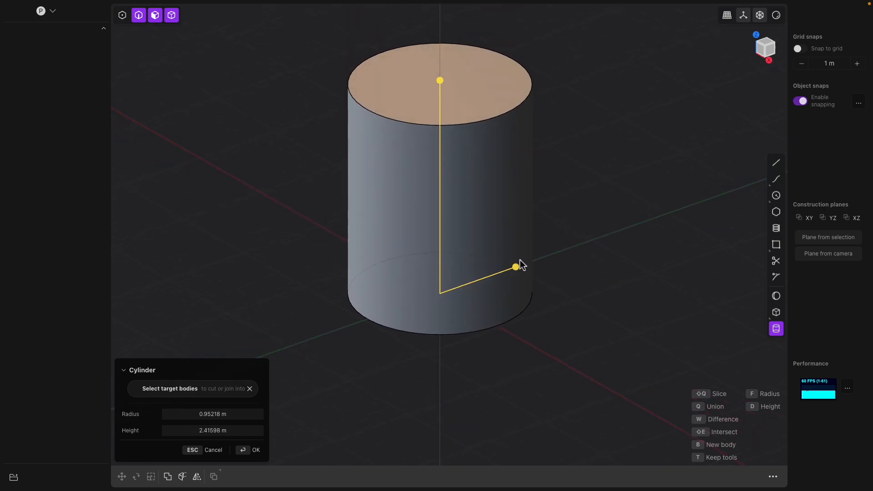
left_click_drag(519, 267, 490, 276)
middle_click_drag(528, 196, 525, 249, "shift")
left_click_drag(445, 136, 502, 102)
middle_click_drag(470, 193, 456, 207)
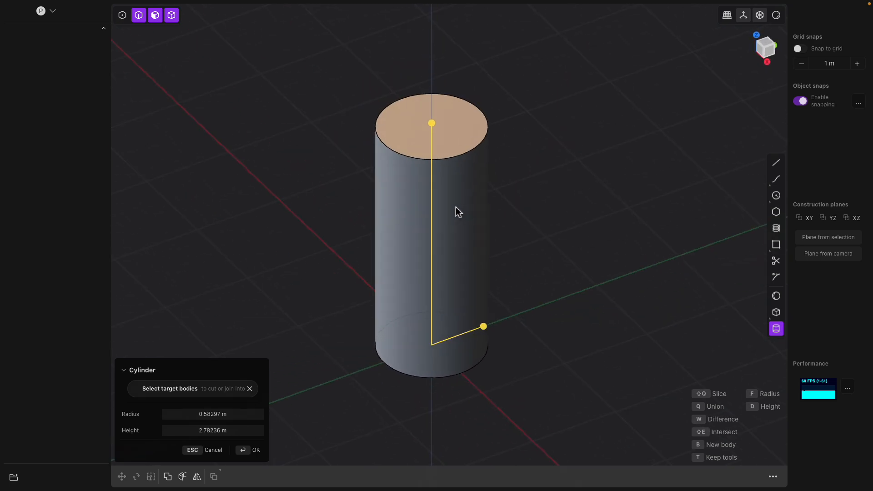
key("Return")
Fillet the cylinder's top edge with a distance of about -0.22 m
mouse_move(520, 183)
middle_mouse_down()
mouse_move(497, 113)
mouse_move(517, 172)
middle_mouse_up()
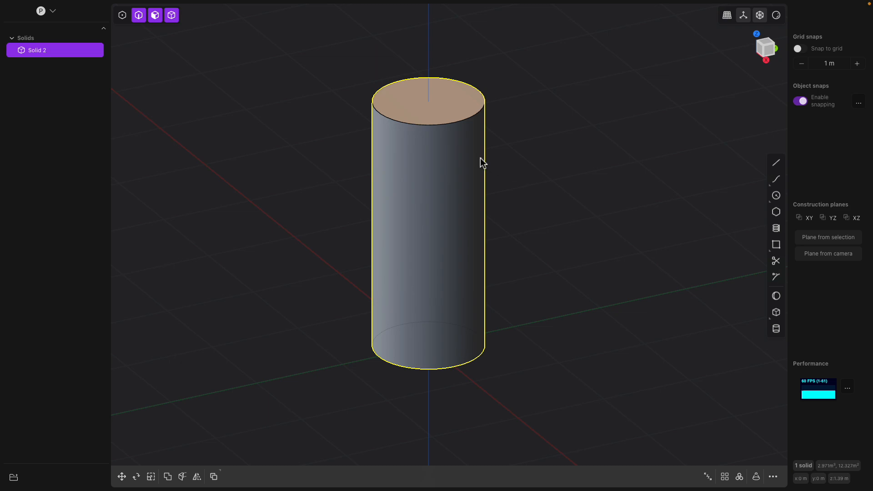
left_click(451, 118)
key("f")
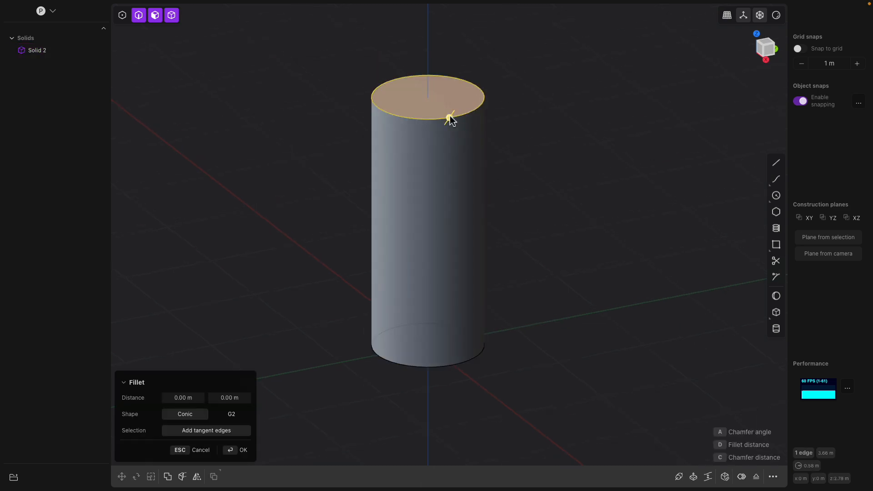
left_click(489, 121)
left_click(473, 111)
left_click(469, 113)
key("f")
left_click_drag(467, 114, 428, 91)
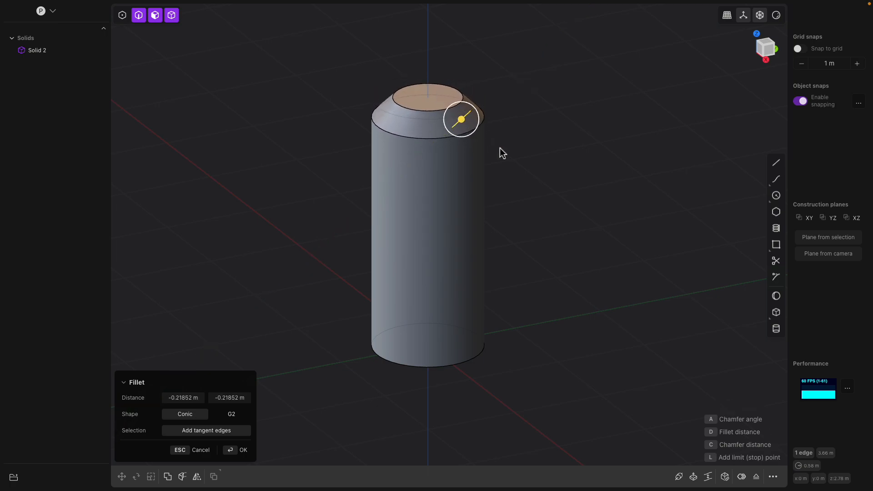
key("Return")
Fillet the cylinder's bottom edge with a 0.58297 m distance, rounding the base into a dome
mouse_move(507, 154)
middle_mouse_down()
mouse_move(497, 169)
mouse_move(496, 150)
middle_mouse_up()
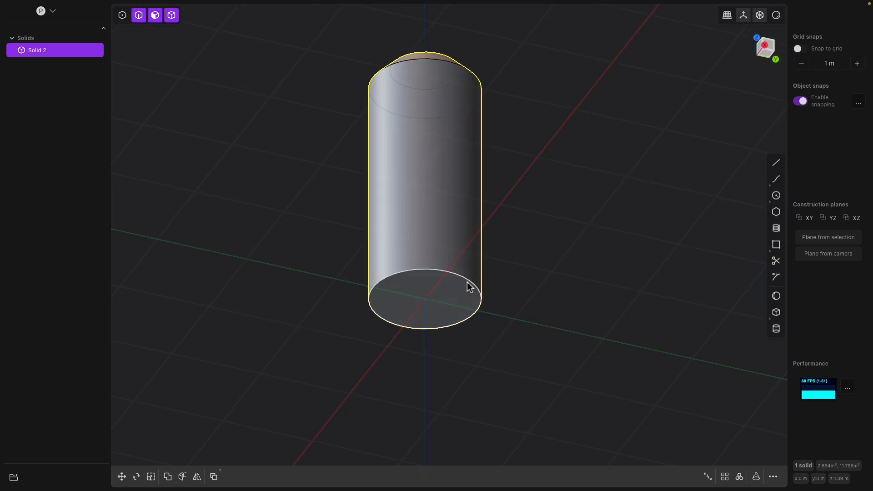
left_click(468, 281)
left_click_drag(470, 280, 510, 263)
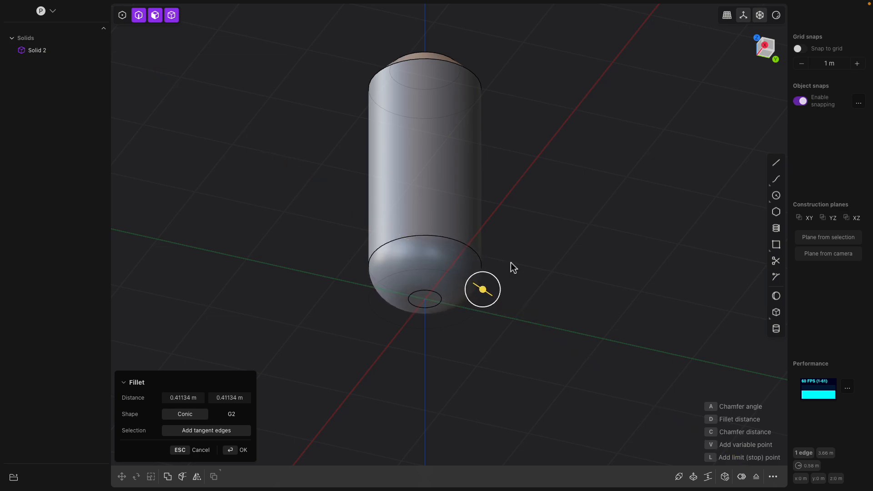
key("m")
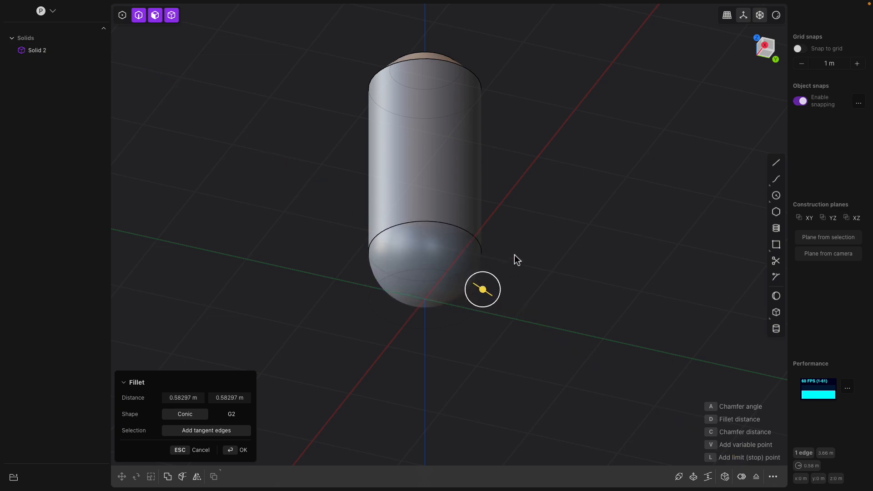
middle_click_drag(523, 228, 497, 259)
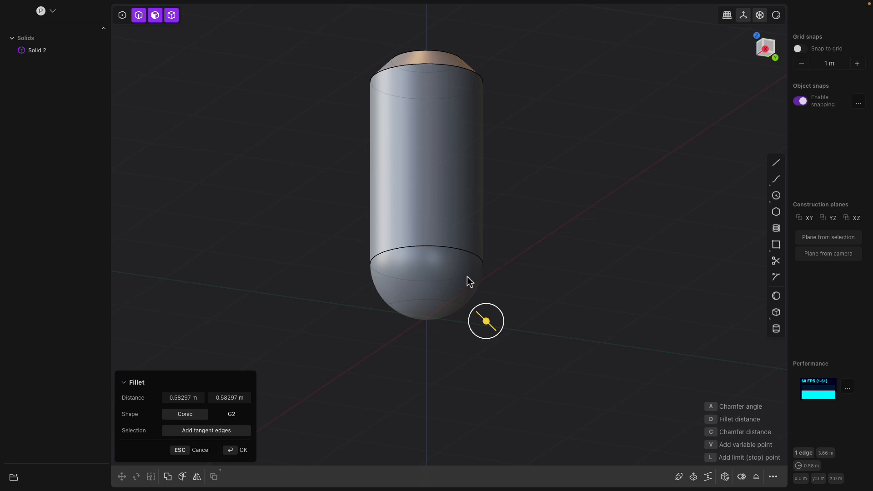
key("Return")
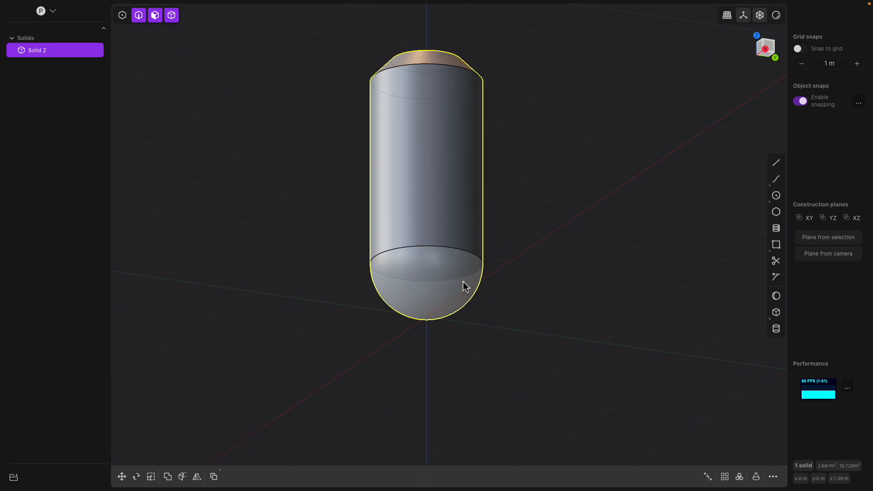
left_click(463, 281)
left_click(463, 215)
middle_click_drag(514, 210, 525, 244)
left_click(457, 85)
middle_click_drag(473, 209, 574, 209)
left_click(464, 230)
left_click(772, 54)
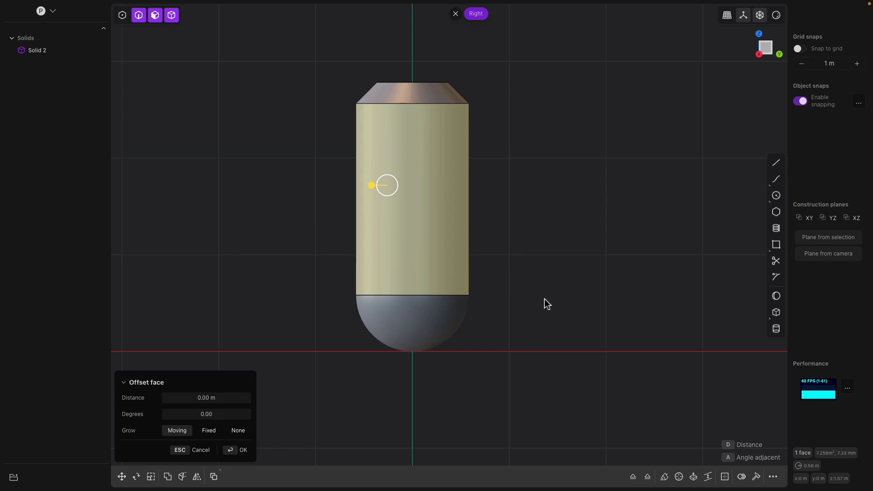
key("Escape")
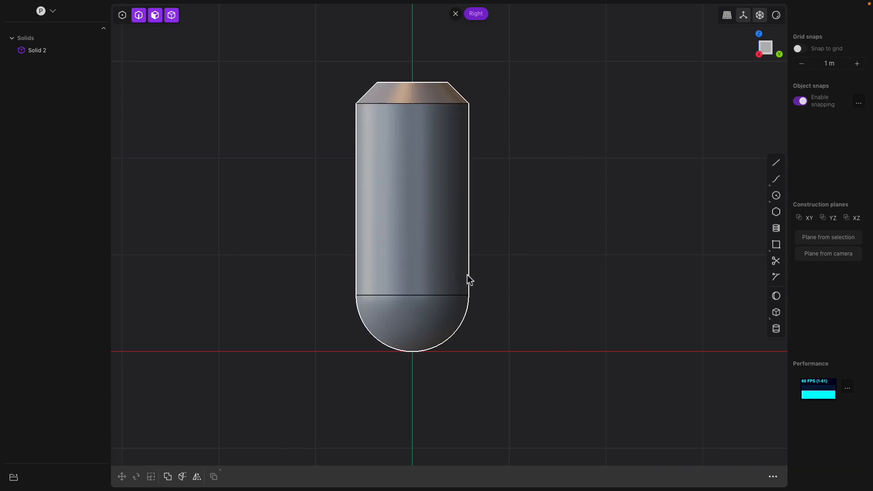
middle_click_drag(462, 274, 450, 319)
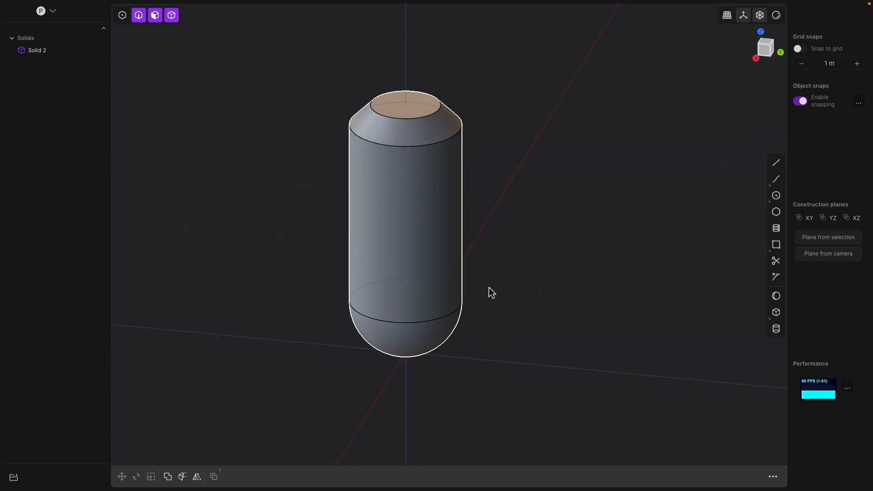
middle_click_drag(484, 271, 519, 277, "shift")
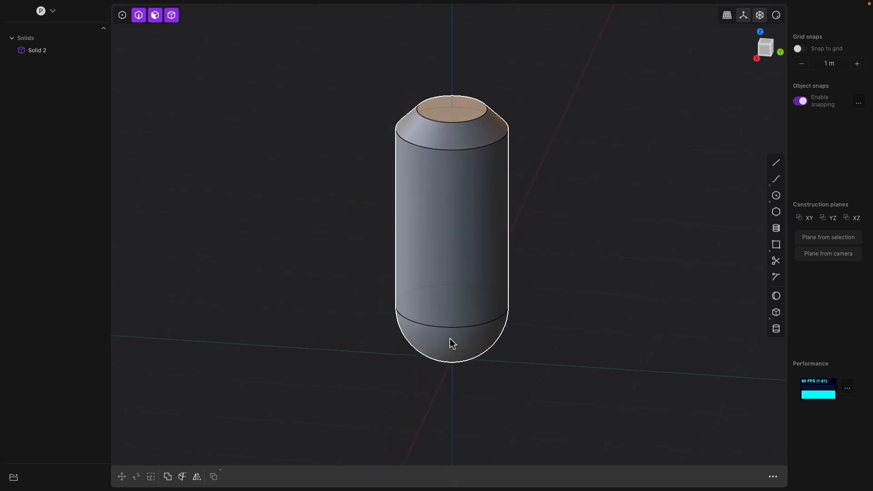
middle_click_drag(462, 323, 469, 308)
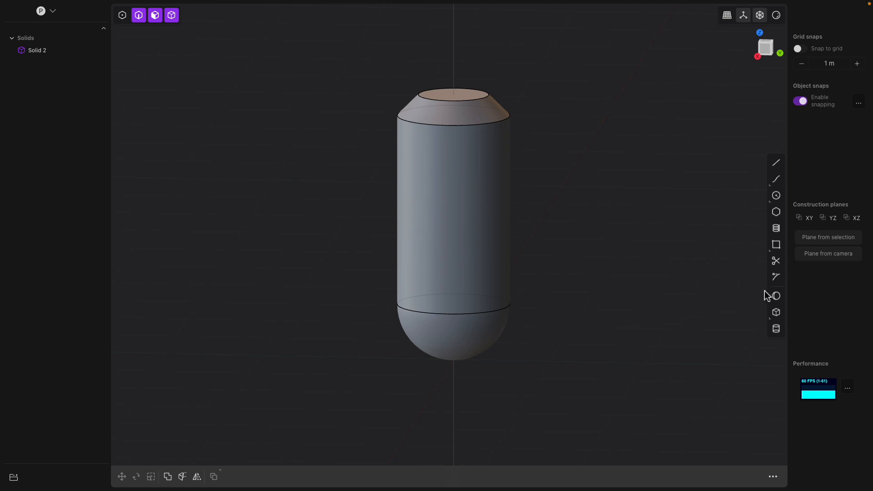
middle_click_drag(503, 348, 381, 351)
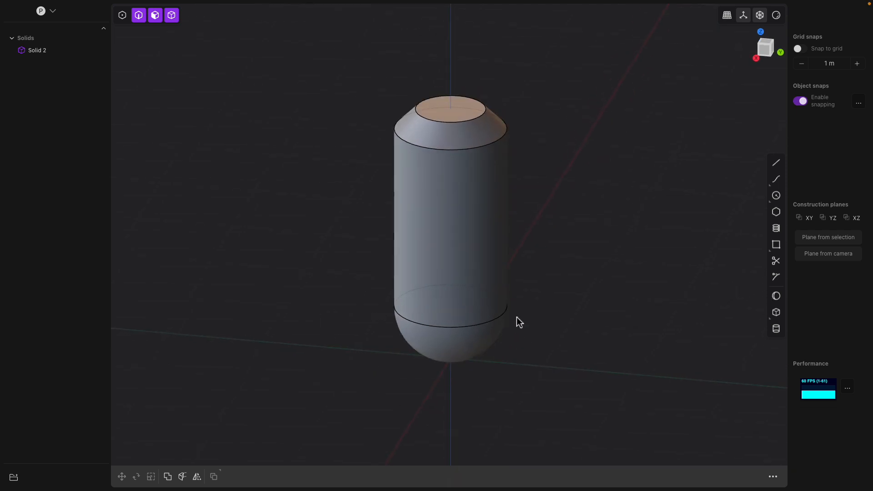
middle_click_drag(536, 304, 686, 288)
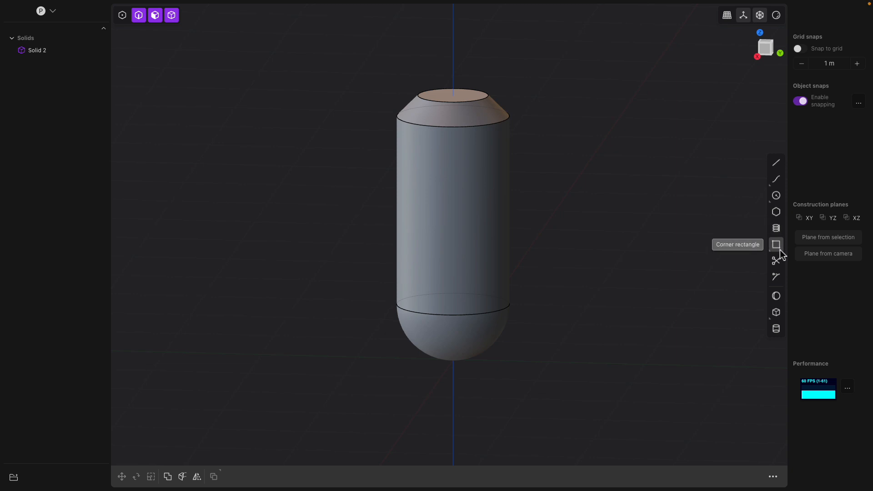
Draw a horizontal cylinder through the tank's side, radius about 0.18 m and length about 1.56 m
left_click(776, 313)
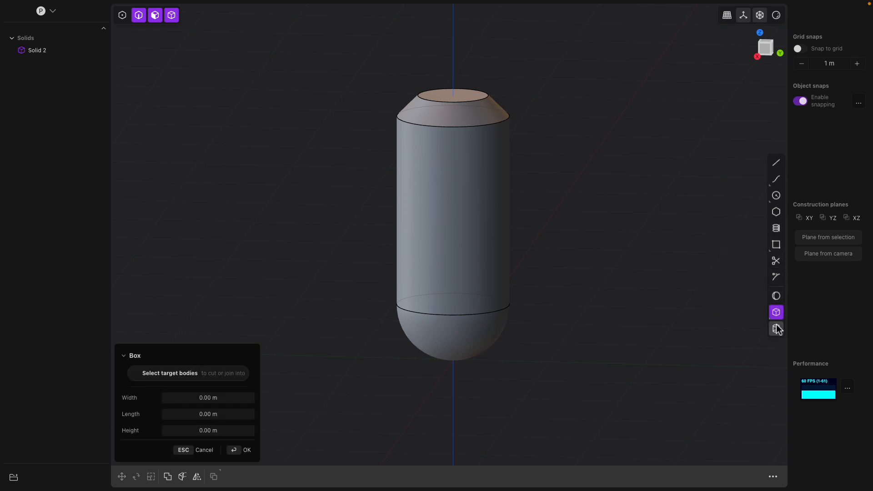
left_click(776, 329)
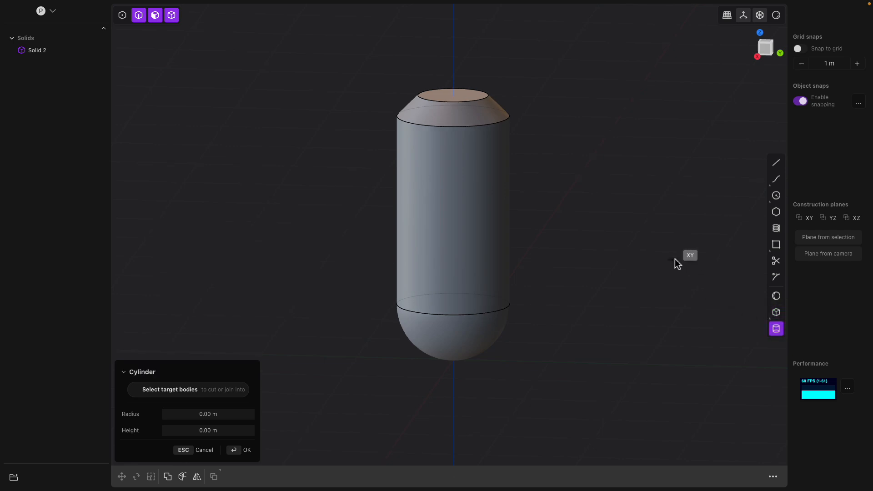
left_click(766, 49)
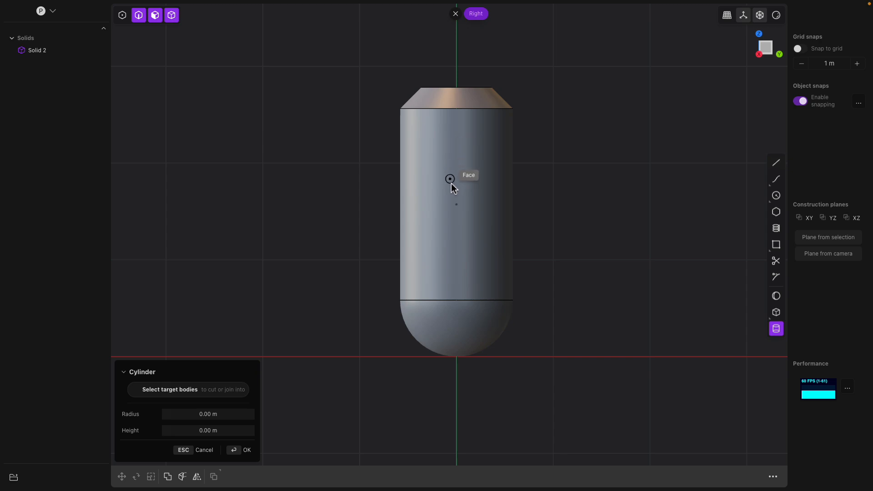
left_click(456, 205)
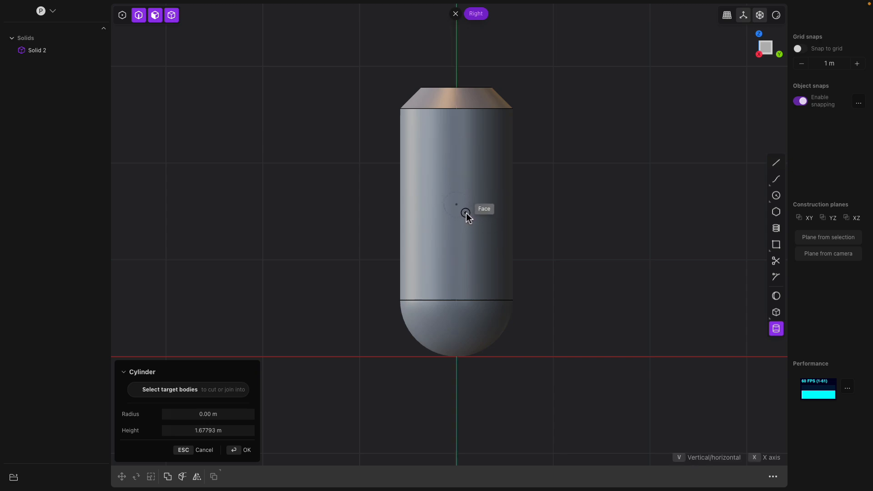
left_click(466, 212)
middle_click_drag(506, 218, 444, 209)
key("f")
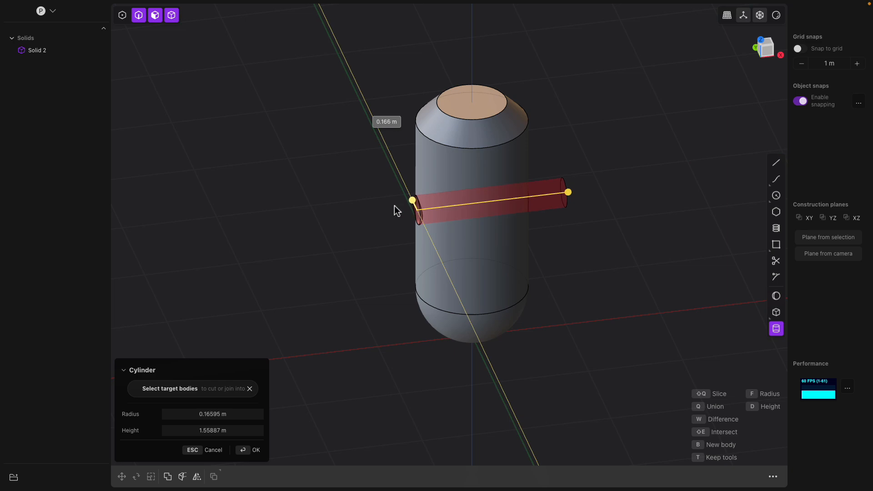
middle_click_drag(384, 212, 423, 197)
key("f")
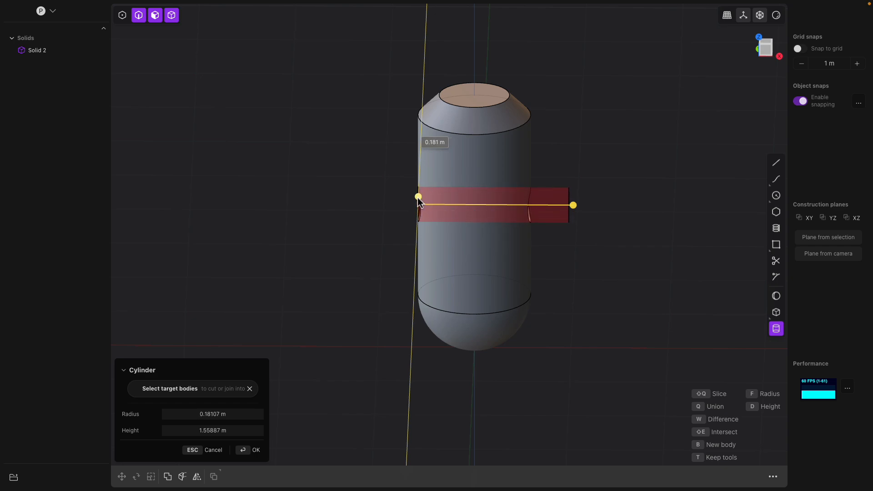
middle_click_drag(418, 200, 499, 202)
middle_click_drag(613, 215, 515, 197)
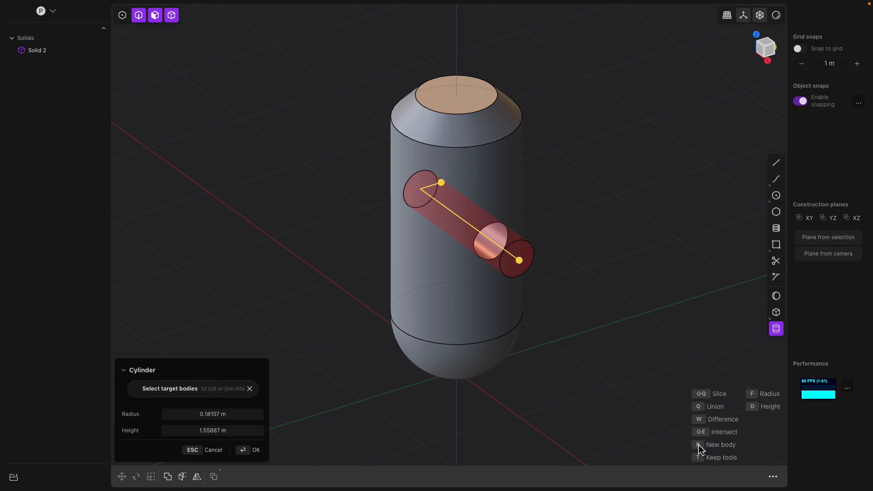
Apply the Union option to the side cylinder and confirm it
key("q")
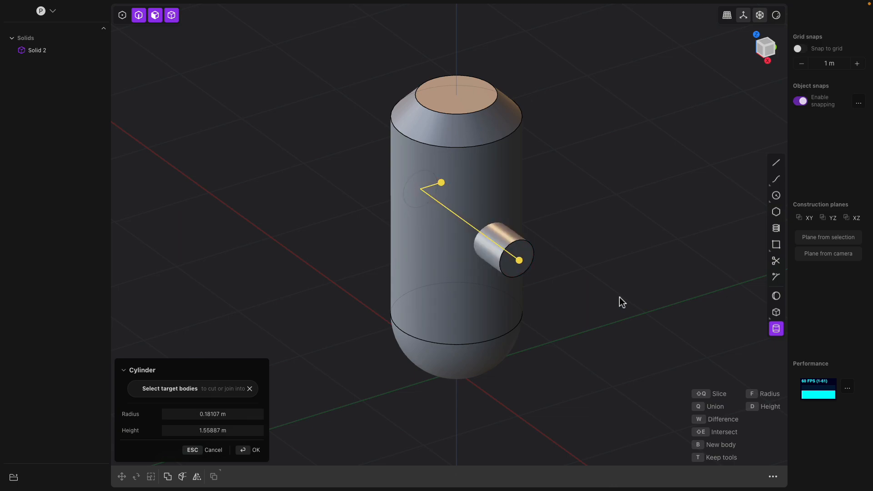
middle_click_drag(623, 303, 606, 284)
middle_click_drag(567, 315, 484, 253)
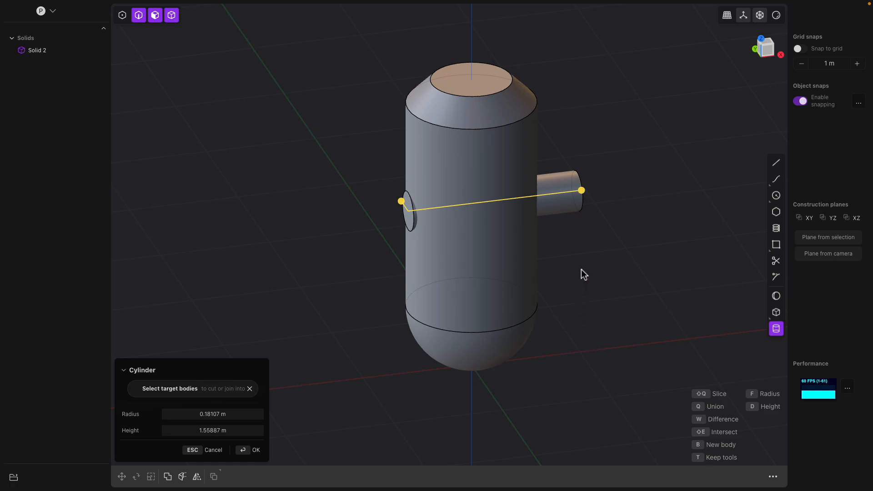
key("Return")
Offset the side cylinder's end faces to extend the nozzle
left_click(558, 202)
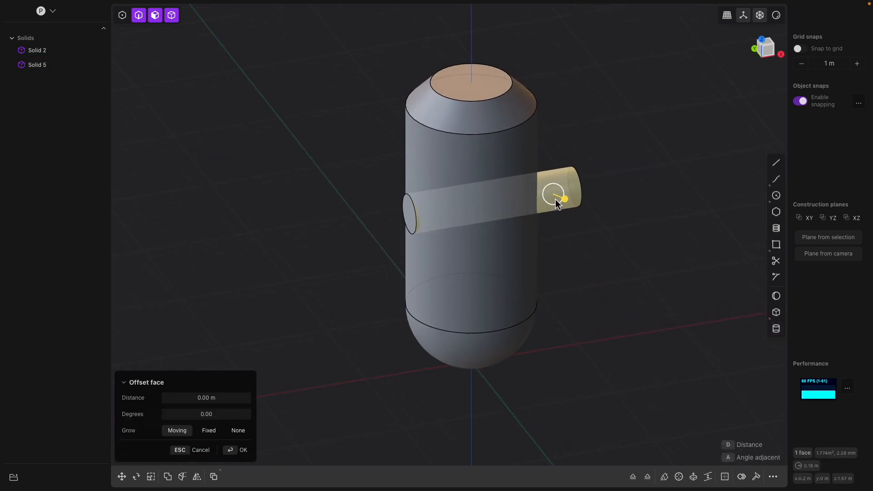
left_click(411, 213)
left_click_drag(378, 216, 323, 224)
middle_click_drag(619, 259, 582, 258)
key("Return")
Radial-array the side nozzle into 8 copies over 360 degrees around the centre of the tank's top face
left_click(502, 233)
middle_click_drag(523, 242, 529, 260)
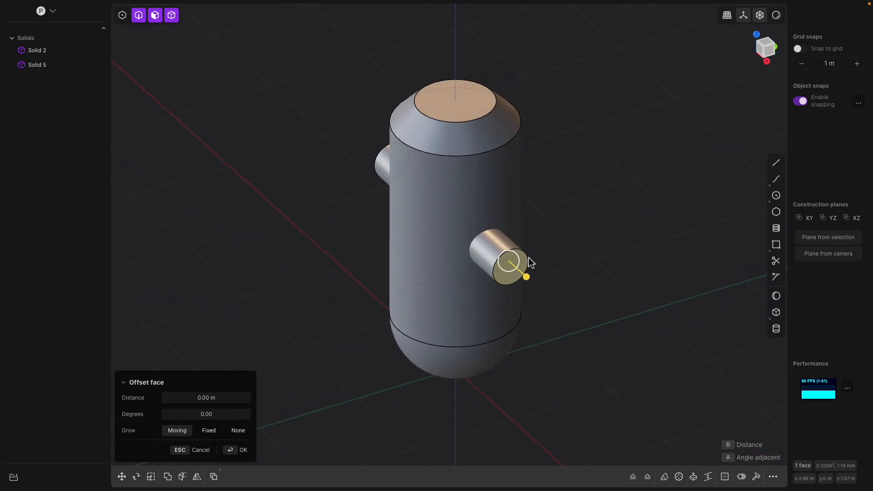
left_click(44, 66)
middle_click_drag(569, 177, 514, 267)
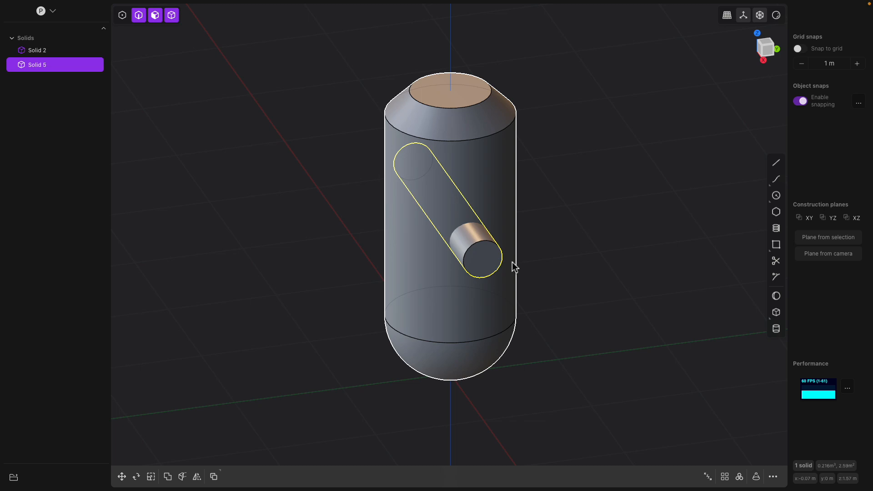
left_click(740, 477)
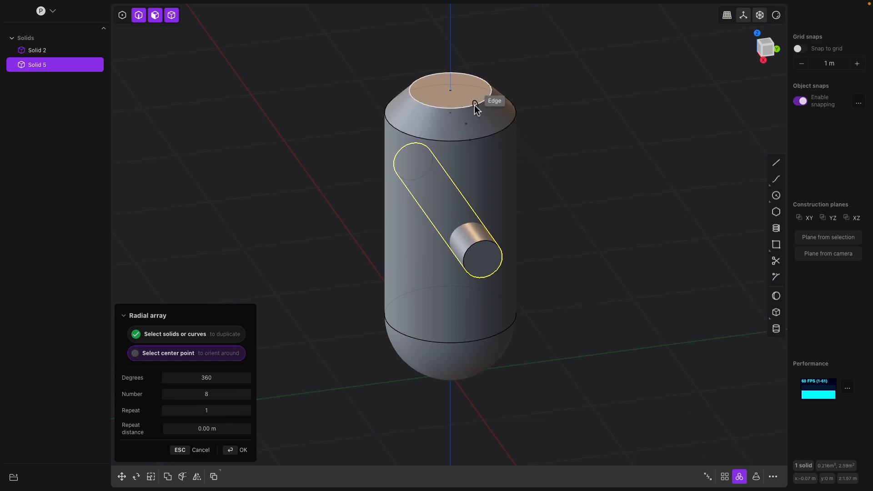
left_click(451, 91)
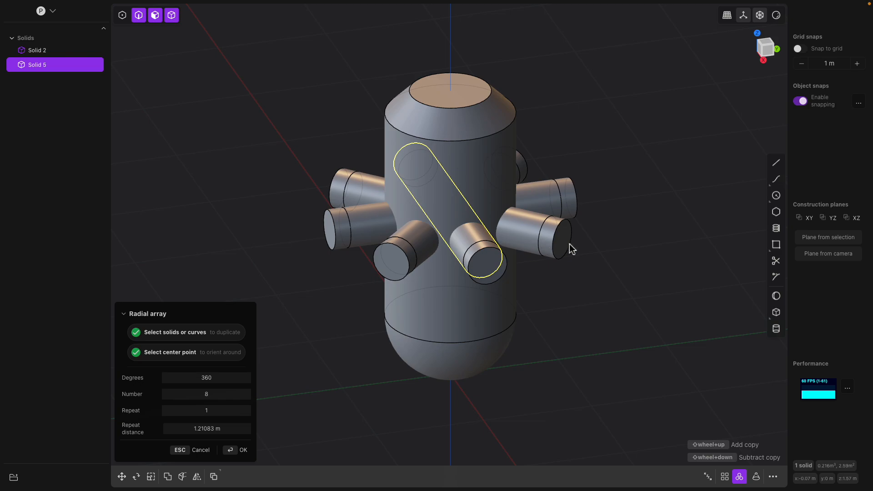
key("Return")
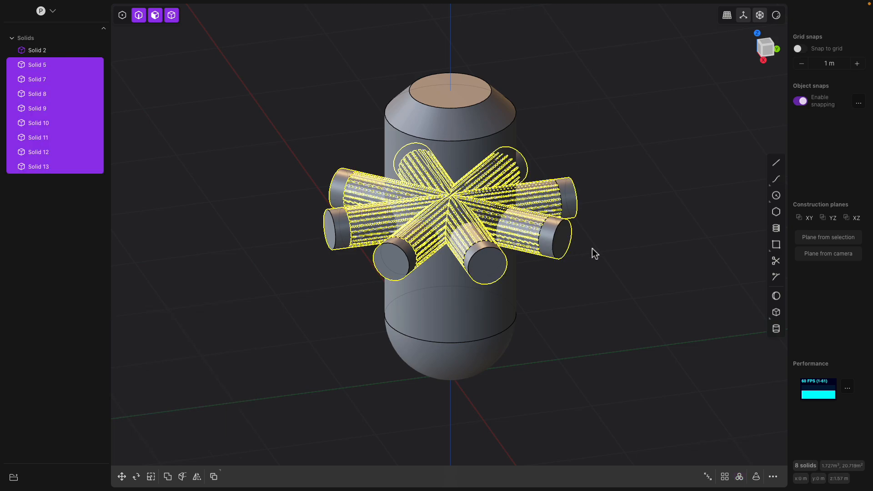
Cut all the arrayed nozzle cylinders out of the tank body with a Boolean difference
left_click(592, 248)
middle_click_drag(589, 279, 615, 256)
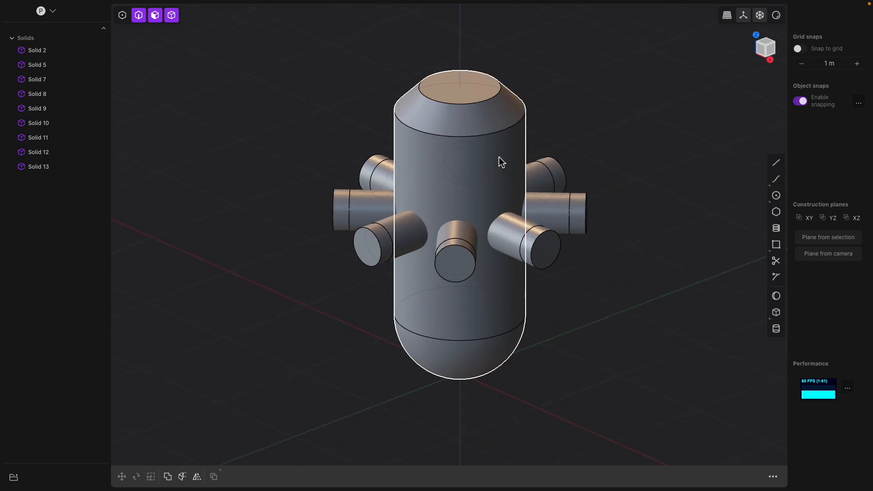
left_click(498, 124)
middle_click_drag(515, 98, 575, 127)
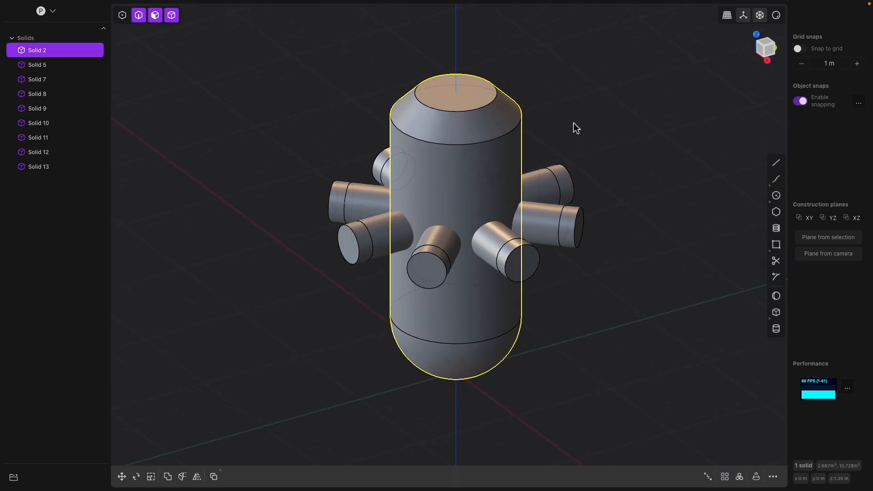
key("ctrl+a")
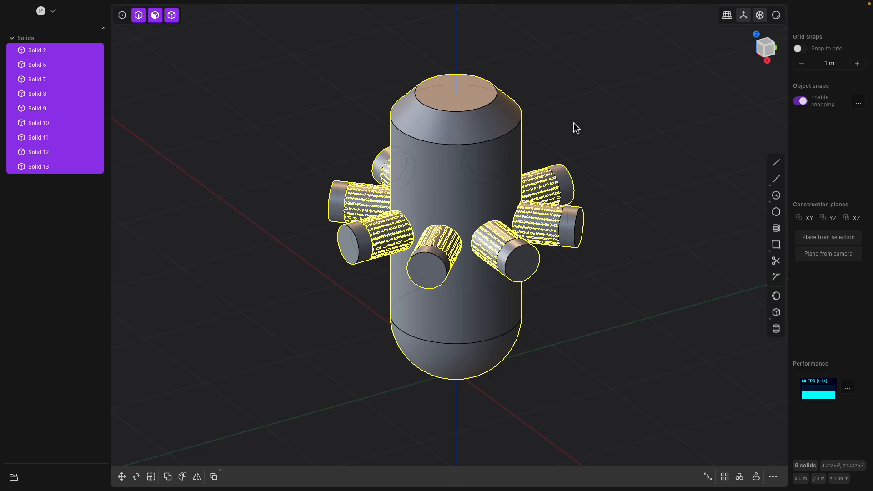
key("shift+minus")
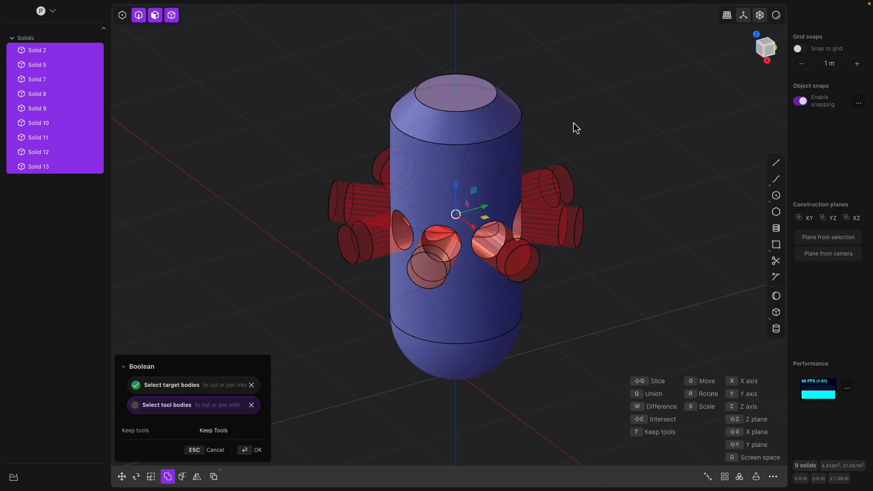
key("Return")
middle_click_drag(562, 154, 513, 133)
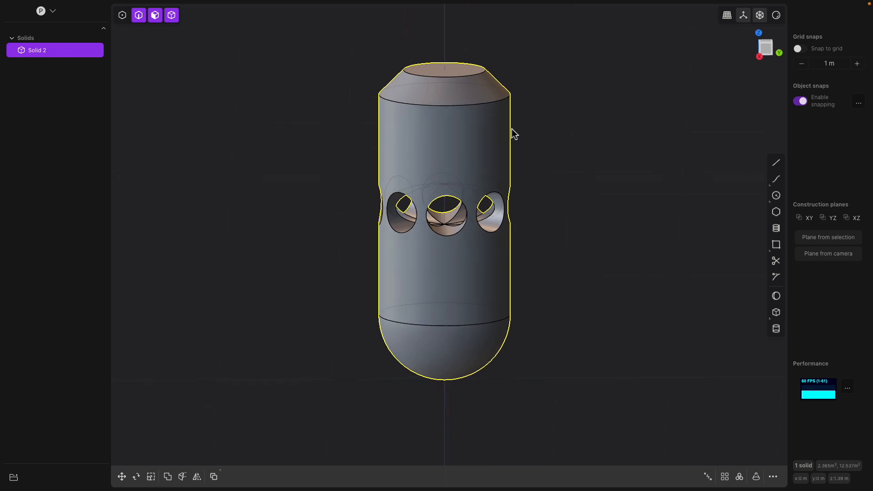
Fillet the edges of the nozzle holes with a distance of -0.04993 m
scroll(476, 157, "up", 5)
scroll(420, 299, "up", 2)
middle_click_drag(420, 298, 414, 269)
left_click(441, 274)
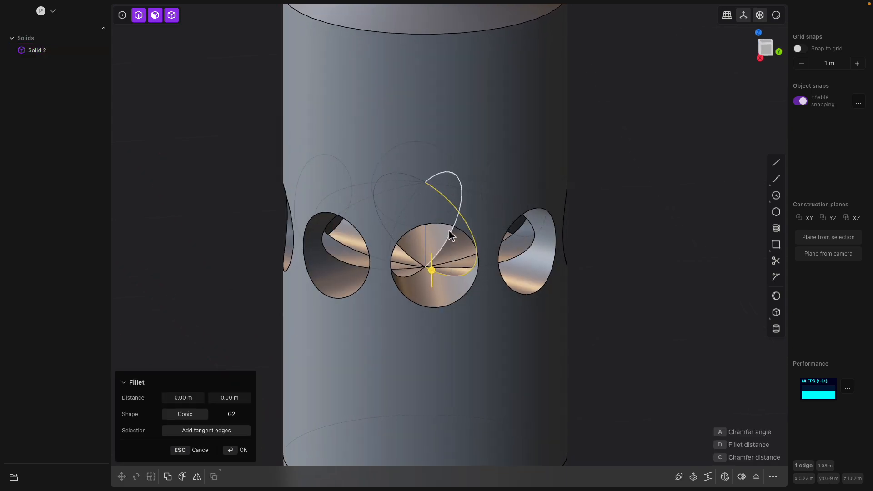
left_click(450, 228)
middle_click_drag(471, 235, 390, 236)
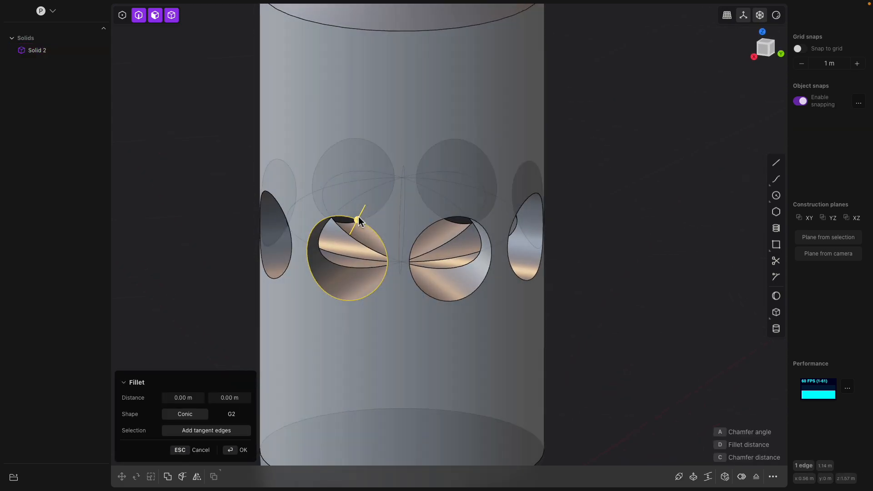
left_click_drag(357, 220, 380, 226)
middle_click_drag(382, 226, 431, 182)
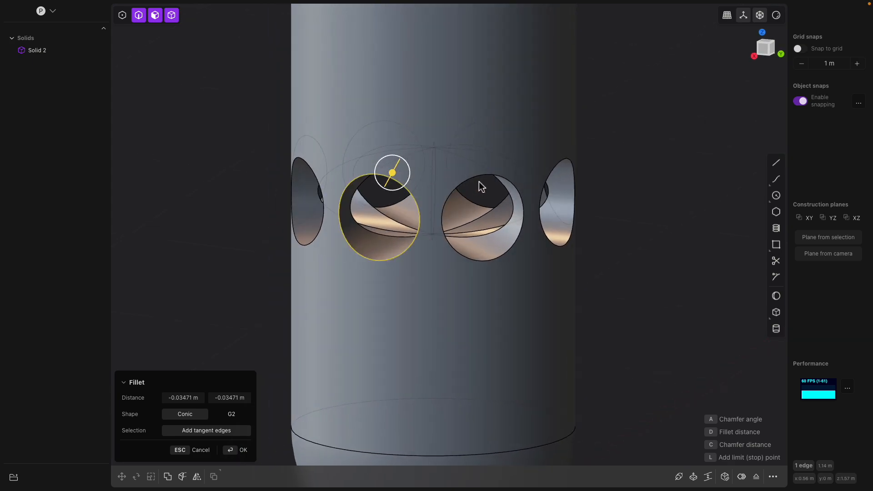
middle_click_drag(481, 181, 464, 189)
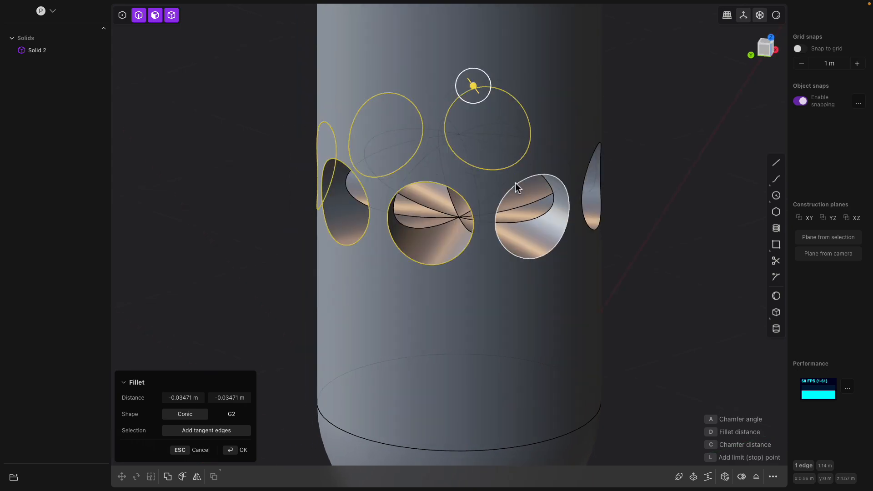
middle_click_drag(527, 187, 446, 184)
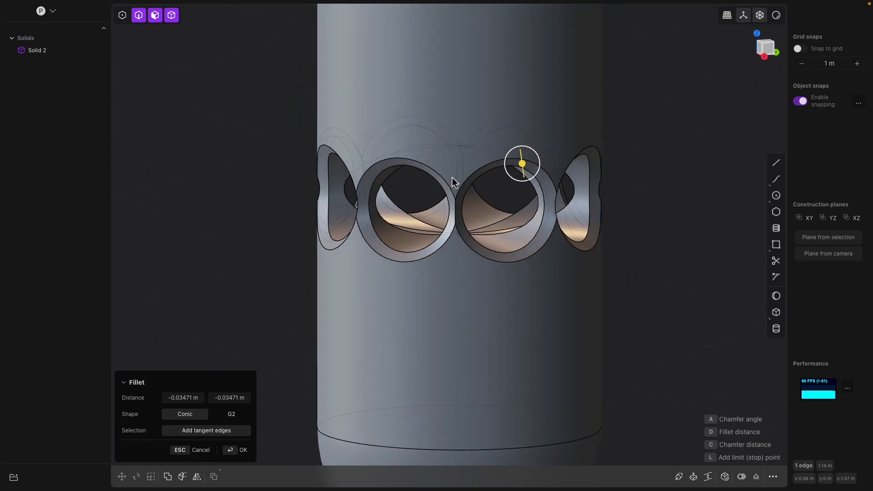
left_click_drag(523, 167, 536, 163)
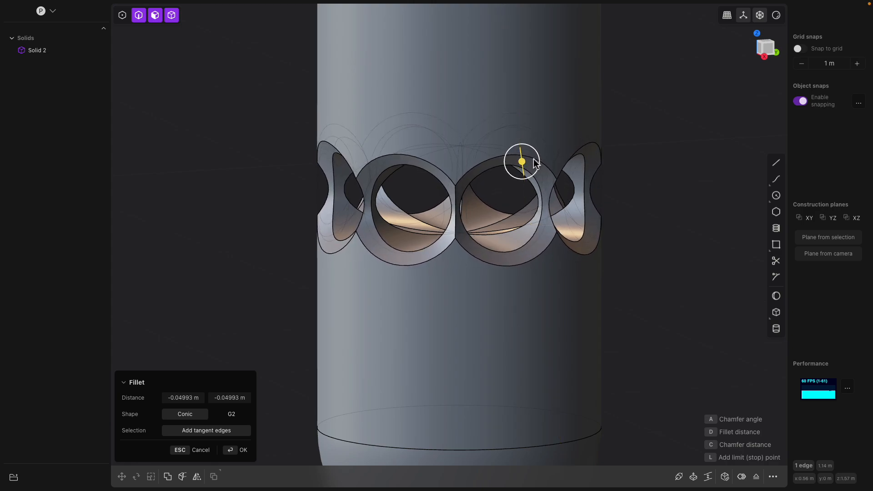
key("Return")
Duplicate the tank's lower seam edge as a curve and move it up 0.19764 m
middle_click_drag(633, 184, 476, 136)
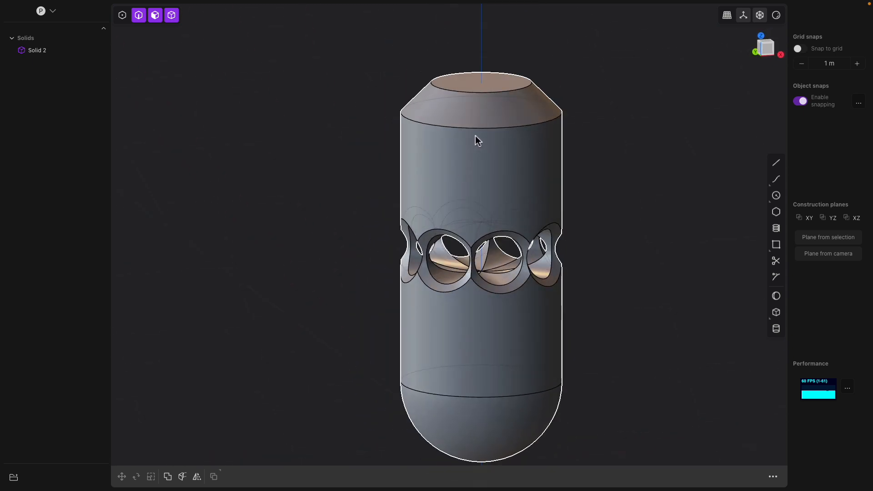
middle_click_drag(507, 328, 499, 249, "shift")
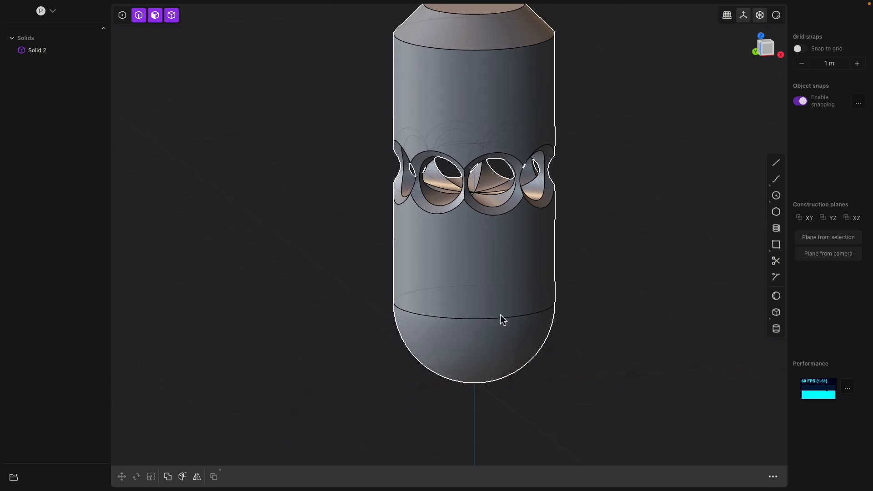
left_click(502, 319)
left_click(504, 317)
key("f")
mouse_move(544, 313)
middle_mouse_down()
mouse_move(596, 291)
mouse_move(569, 281)
mouse_move(557, 313)
middle_mouse_up()
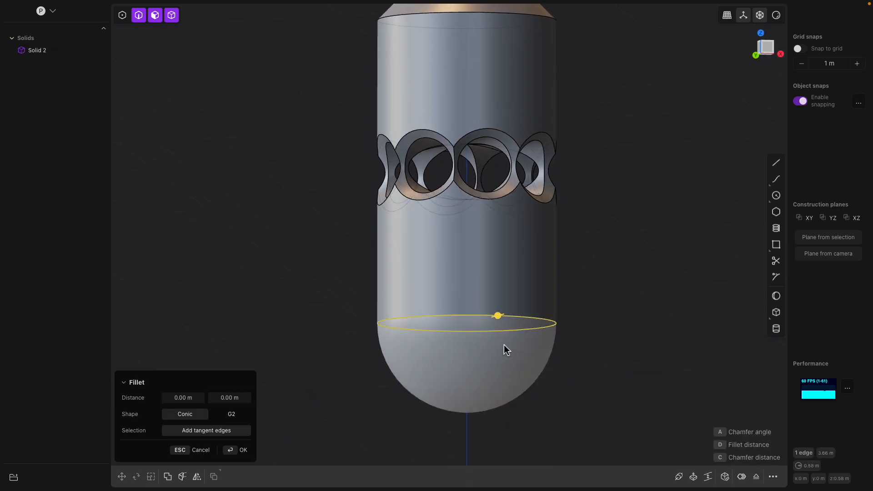
mouse_move(503, 314)
middle_mouse_down()
mouse_move(522, 335)
mouse_move(504, 324)
middle_mouse_up()
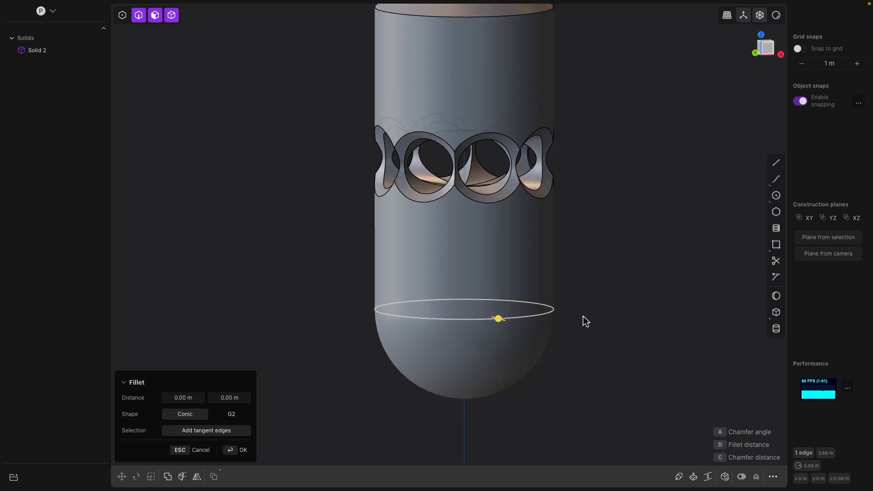
middle_click_drag(564, 322, 592, 327)
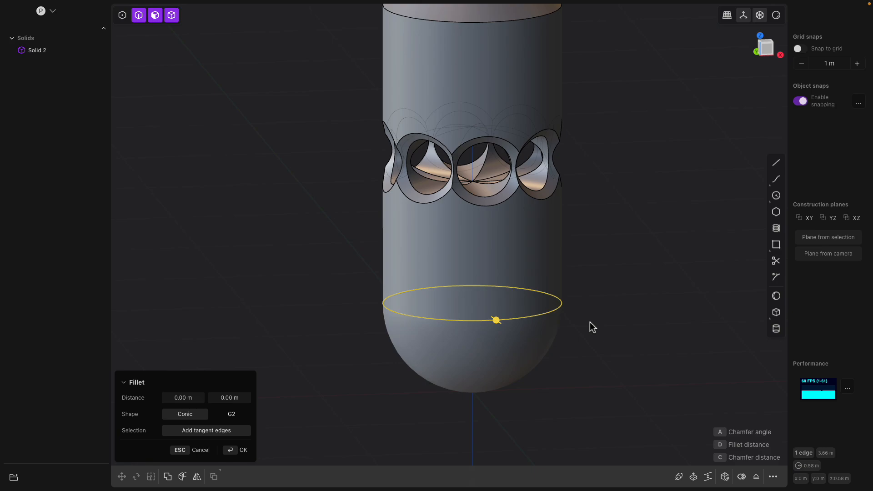
key("shift+d")
left_click_drag(476, 275, 480, 242)
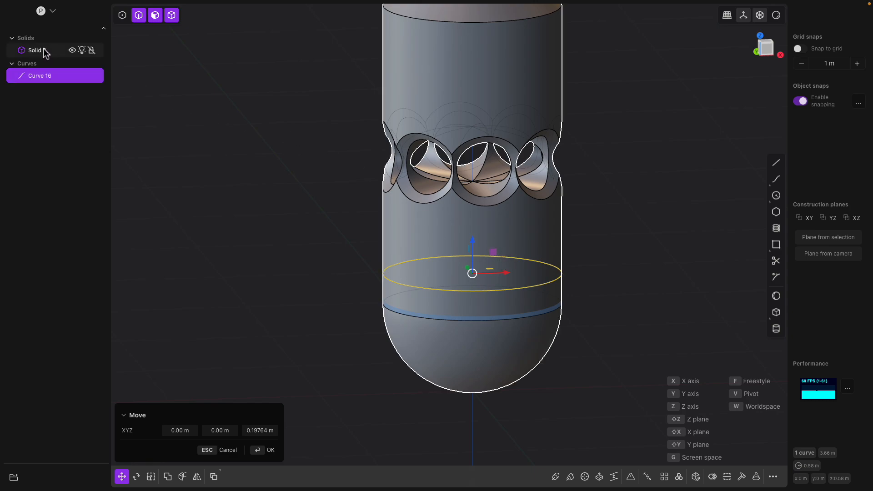
Sweep a pipe with a 0.09012 m section along the curve to cut a groove into the tank, then hide the curve
scroll(630, 289, "up", 1)
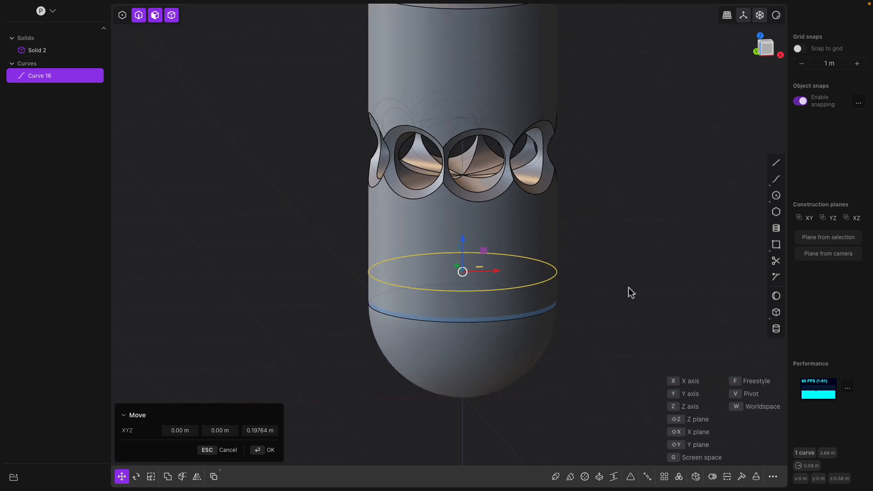
left_click(557, 476)
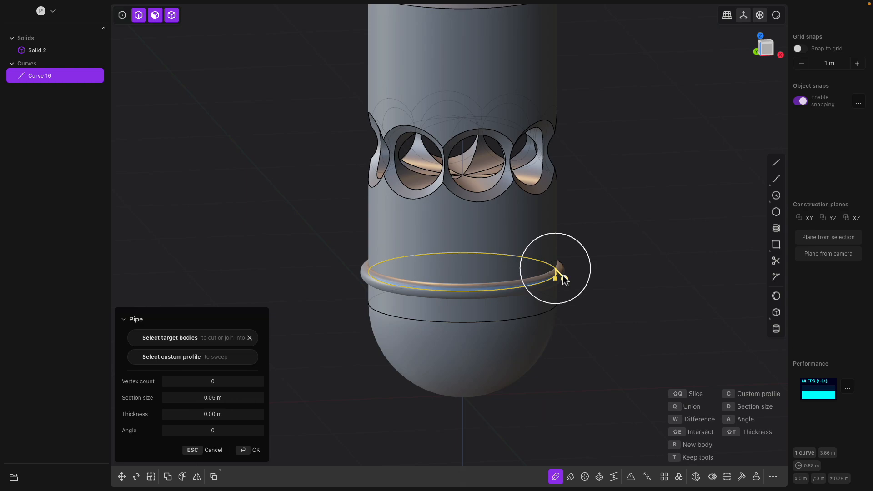
left_click(145, 338)
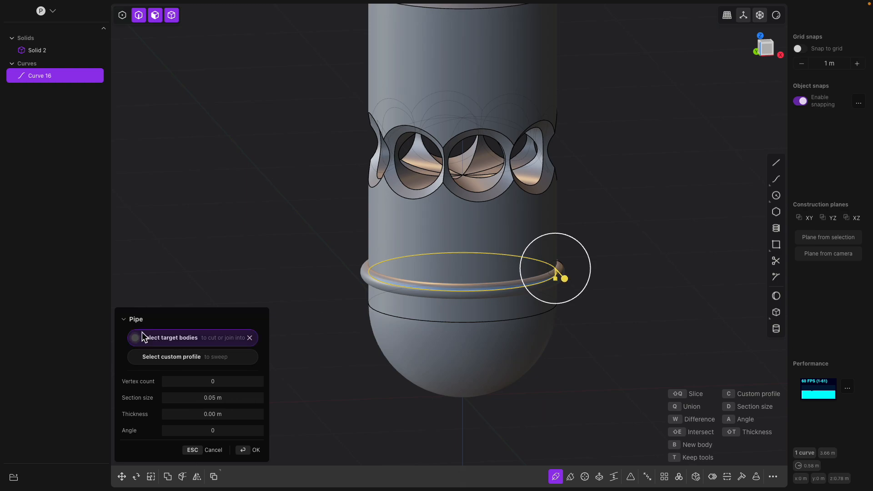
left_click(391, 233)
scroll(530, 287, "up", 2)
middle_click_drag(529, 282, 542, 280)
left_click_drag(558, 277, 580, 278)
mouse_move(468, 277)
middle_mouse_down()
mouse_move(486, 244)
mouse_move(456, 274)
middle_mouse_up()
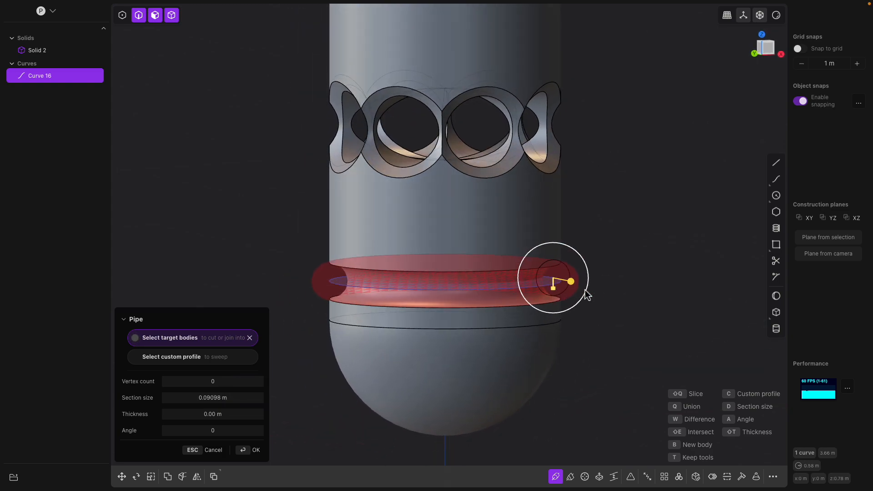
mouse_move(575, 282)
left_mouse_down()
mouse_move(582, 282)
mouse_move(574, 281)
left_mouse_up()
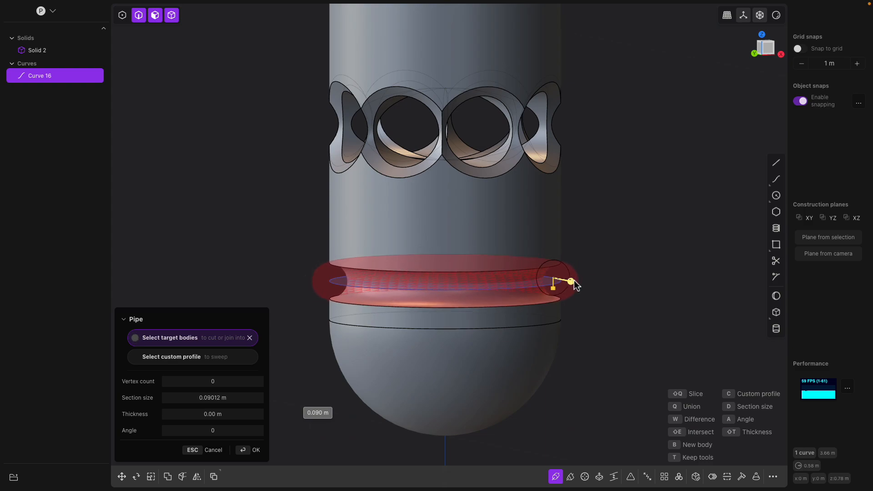
middle_click_drag(587, 287, 602, 271)
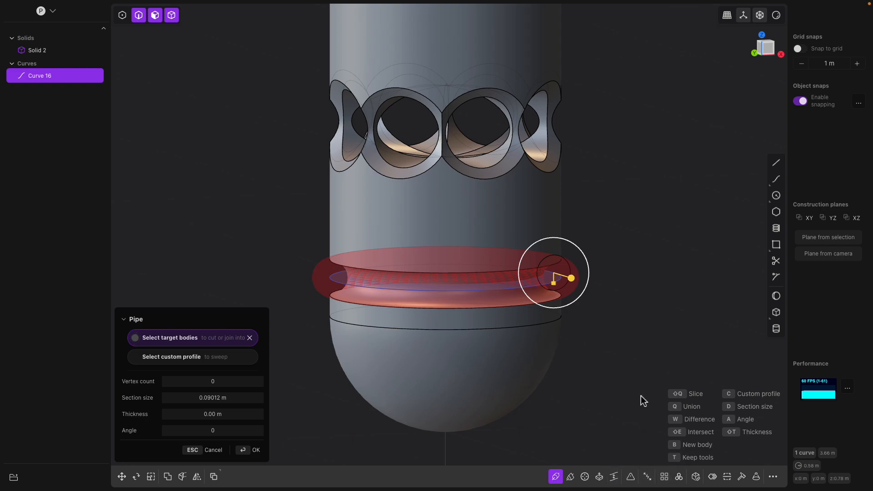
middle_click_drag(643, 403, 802, 130)
left_click(776, 49)
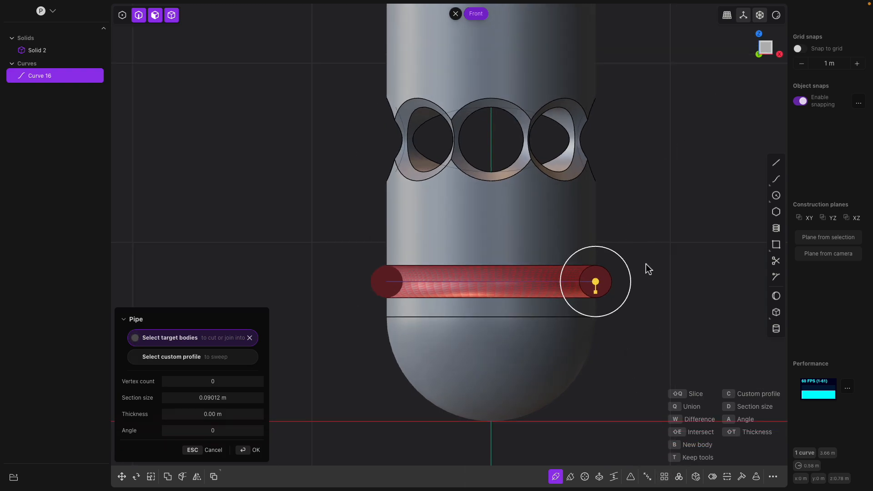
key("Return")
middle_click_drag(550, 273, 564, 287)
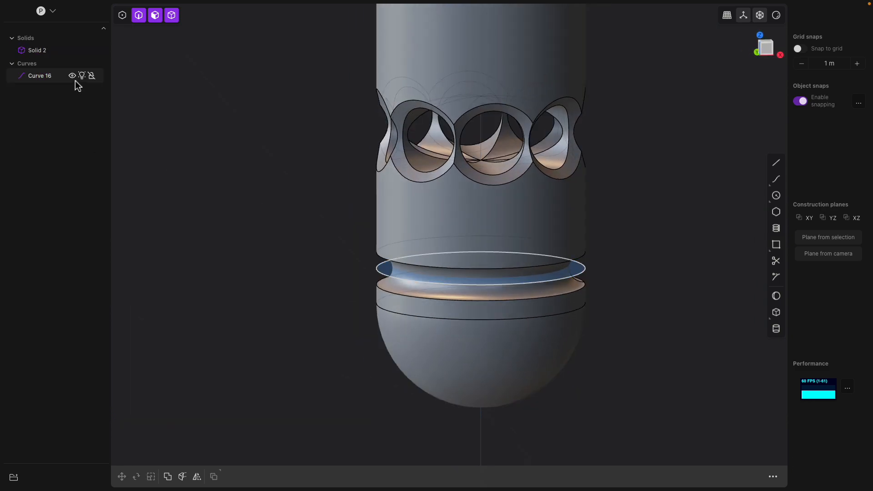
left_click(73, 78)
mouse_move(255, 258)
middle_mouse_down()
mouse_move(296, 239)
mouse_move(270, 249)
middle_mouse_up()
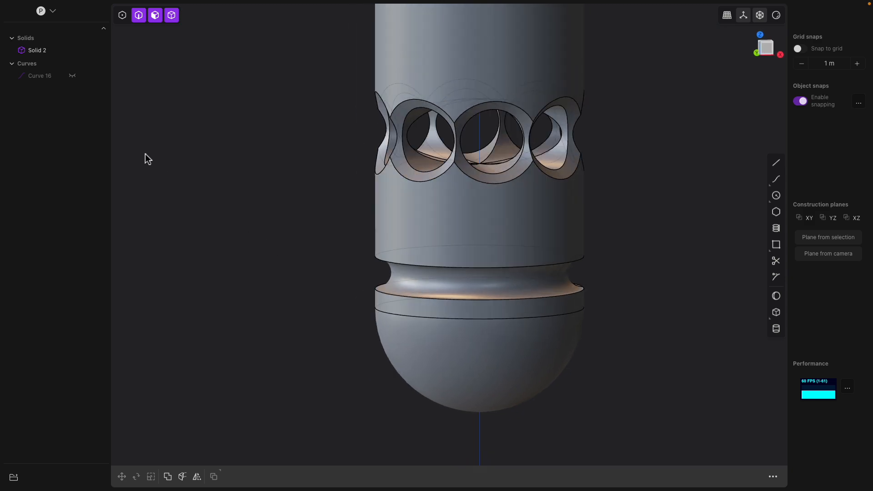
Offset the tank's top face upward by 0.03634 m
scroll(500, 298, "down", 2)
middle_click_drag(488, 243, 480, 300, "shift")
middle_click_drag(480, 300, 462, 277)
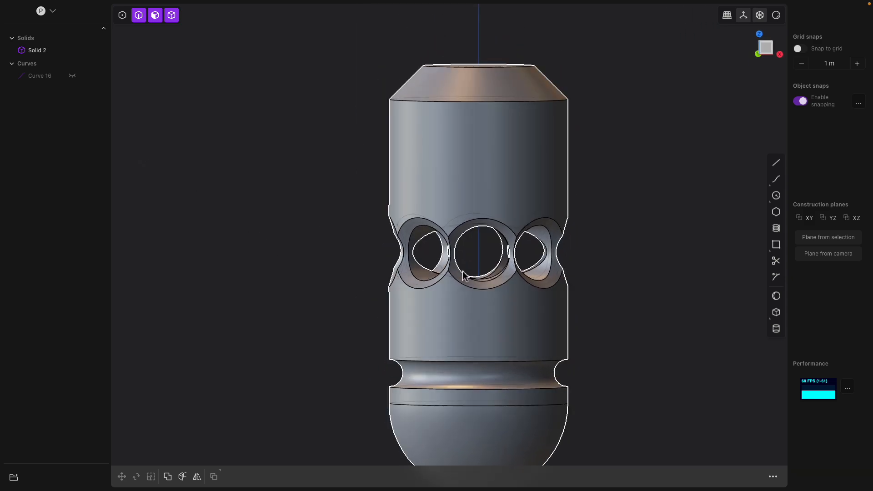
scroll(651, 173, "down", 2)
middle_click_drag(571, 109, 562, 138)
left_click(516, 76)
left_click(530, 77)
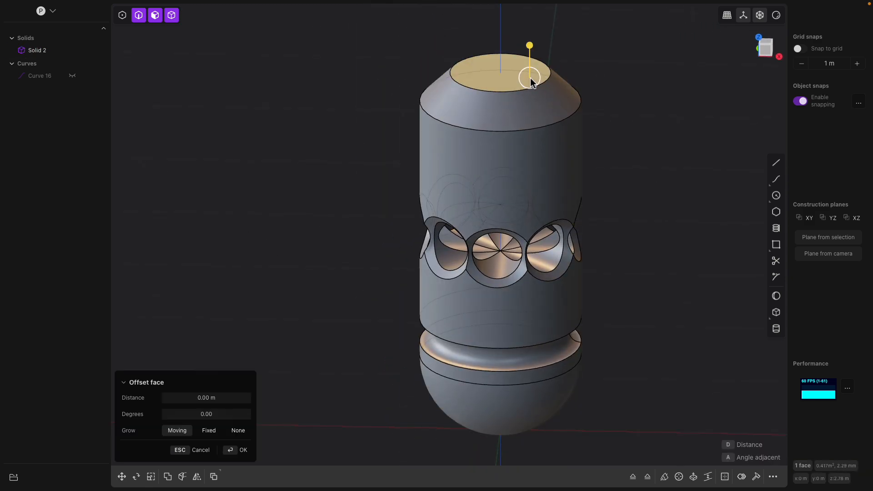
left_click(539, 105, "shift")
left_click_drag(552, 86, 570, 78)
middle_click_drag(544, 43, 528, 113, "shift")
left_click(523, 105)
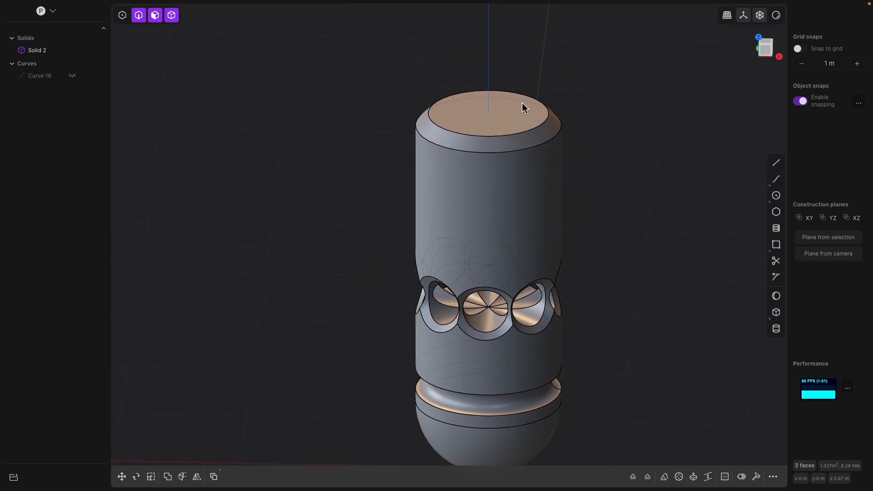
mouse_move(523, 71)
left_mouse_down()
mouse_move(523, 35)
mouse_move(537, 75)
mouse_move(541, 69)
mouse_move(523, 56)
mouse_move(523, 84)
mouse_move(522, 53)
mouse_move(522, 71)
left_mouse_up()
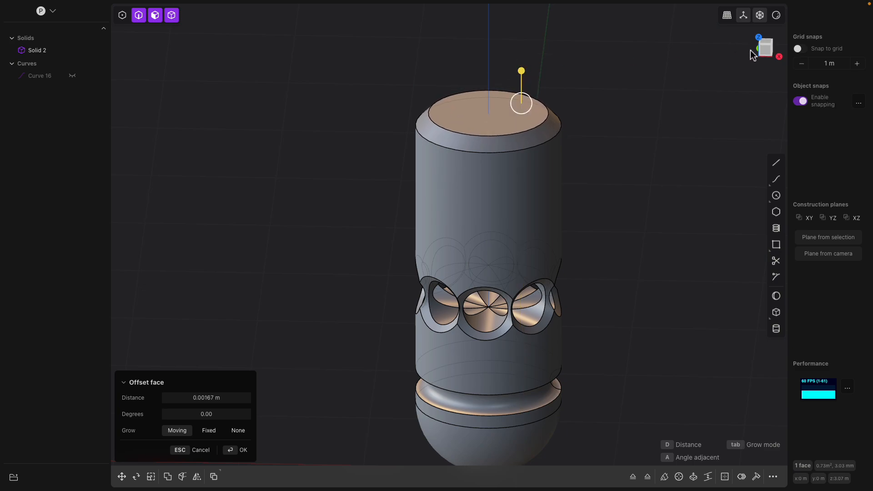
left_click(767, 50)
middle_click_drag(577, 110, 564, 147)
mouse_move(527, 73)
left_mouse_down()
mouse_move(536, 35)
mouse_move(540, 74)
left_mouse_up()
left_click(768, 52)
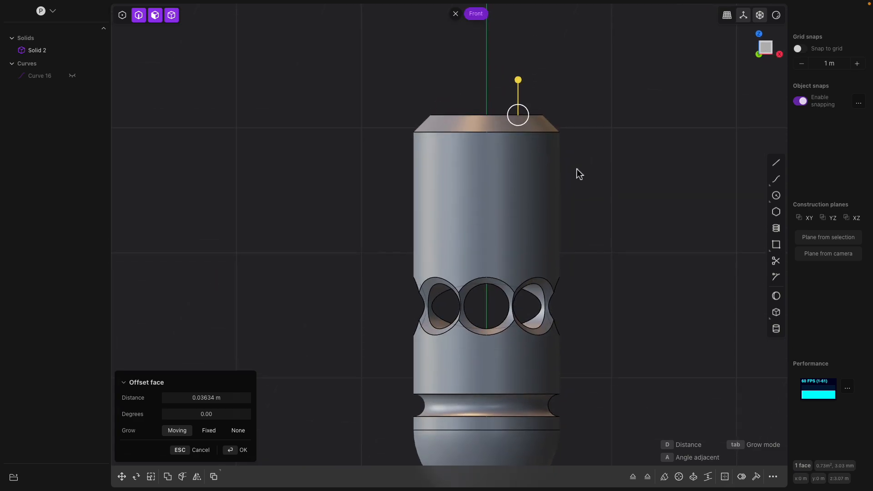
middle_click_drag(578, 170, 577, 189)
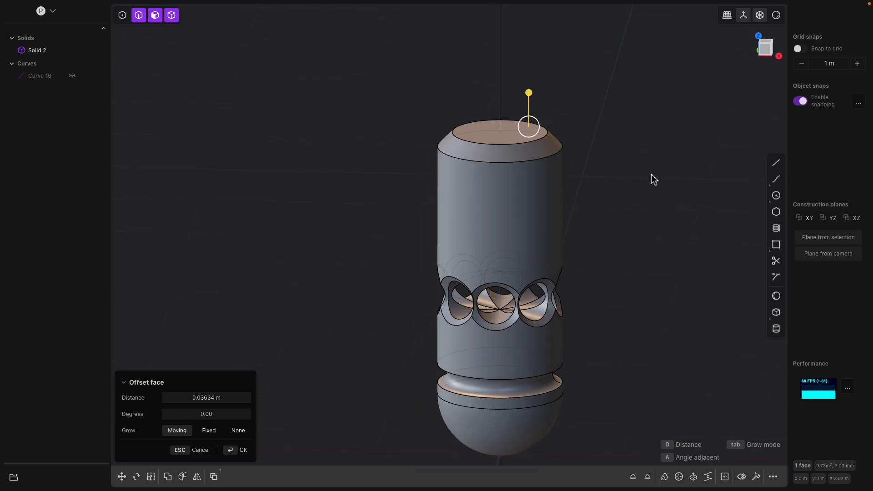
middle_click_drag(649, 196, 638, 207)
Save the file as rocket_X
key("super+s")
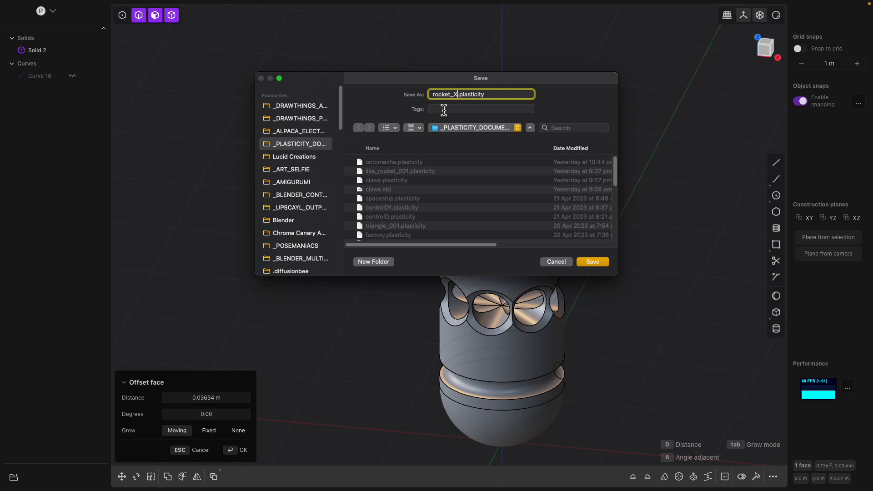
type("rocket_X")
key("Return")
Extrude the tank's top face upward 0.67289 m into a narrower neck
middle_click_drag(582, 189, 716, 91)
middle_click_drag(765, 53, 476, 198)
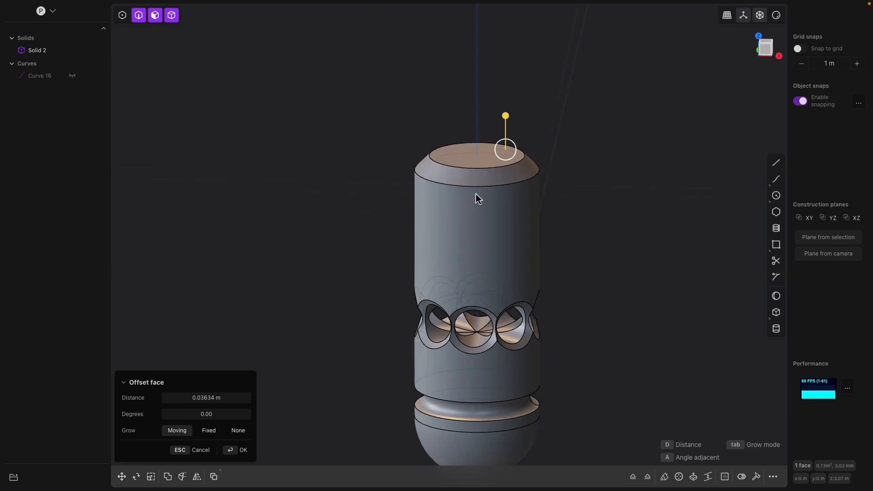
left_click(472, 157)
left_click(489, 161)
middle_click_drag(490, 161, 442, 153)
key("e")
left_click_drag(442, 152, 477, 84)
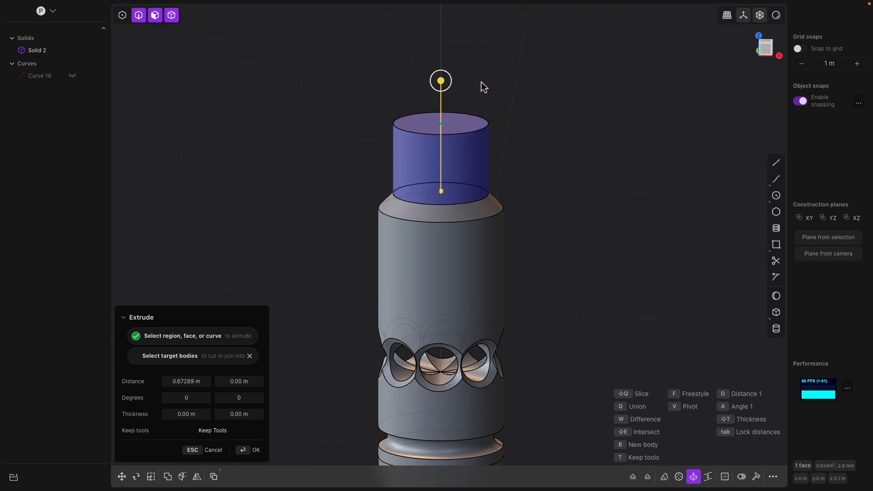
key("Return")
left_click(450, 120)
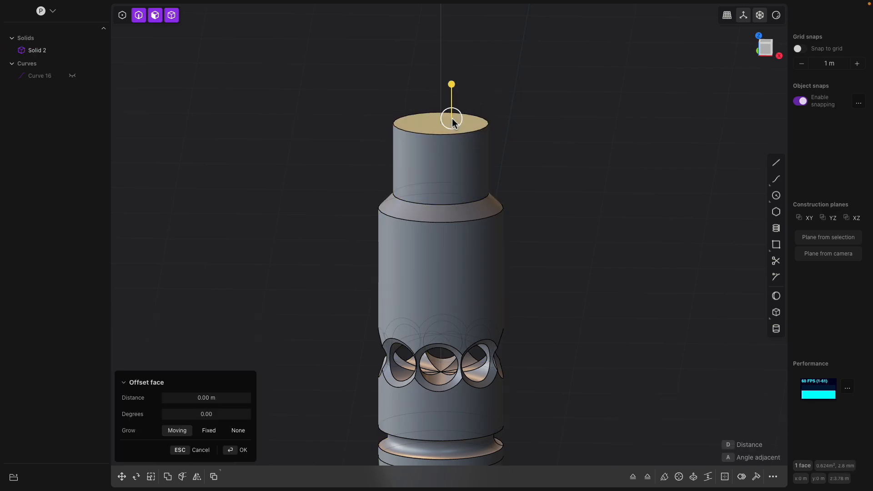
key("e")
left_click_drag(443, 82, 442, 64)
middle_click_drag(465, 80, 453, 96)
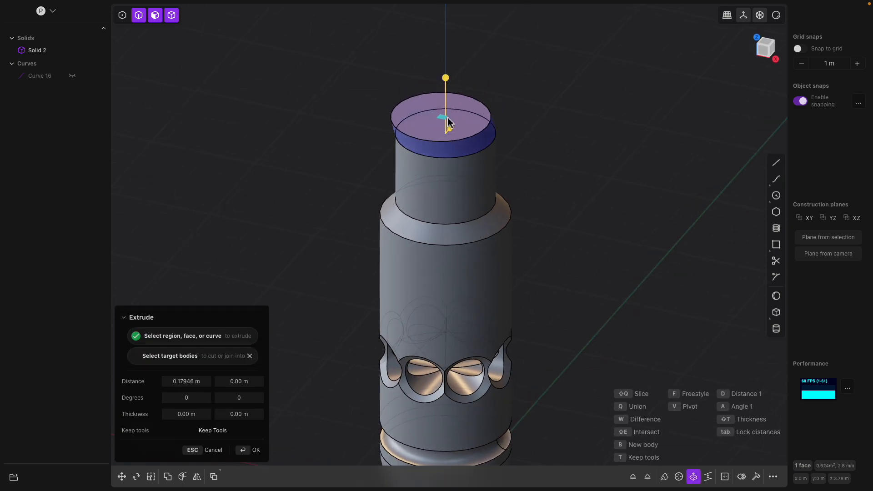
key("Escape")
key("o")
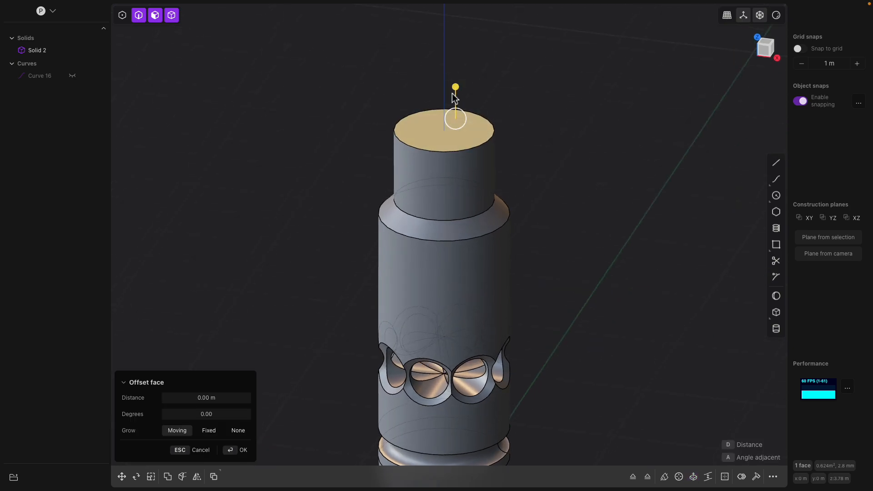
Extrude the neck's top face with an outward taper into a flared section
key("e")
left_click_drag(447, 103, 478, 88)
key("Return")
Extrude the flared top face straight up to form a wide cap
left_click(474, 117)
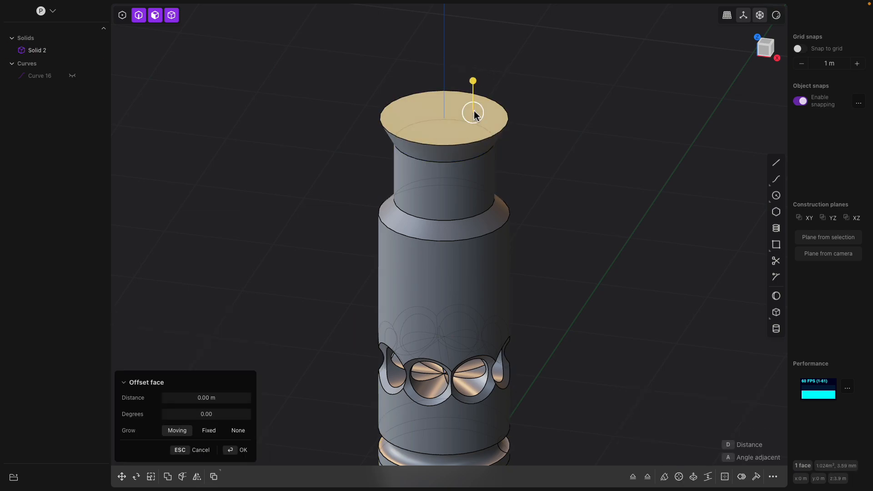
key("e")
left_click_drag(450, 81, 445, 31)
right_click(548, 99)
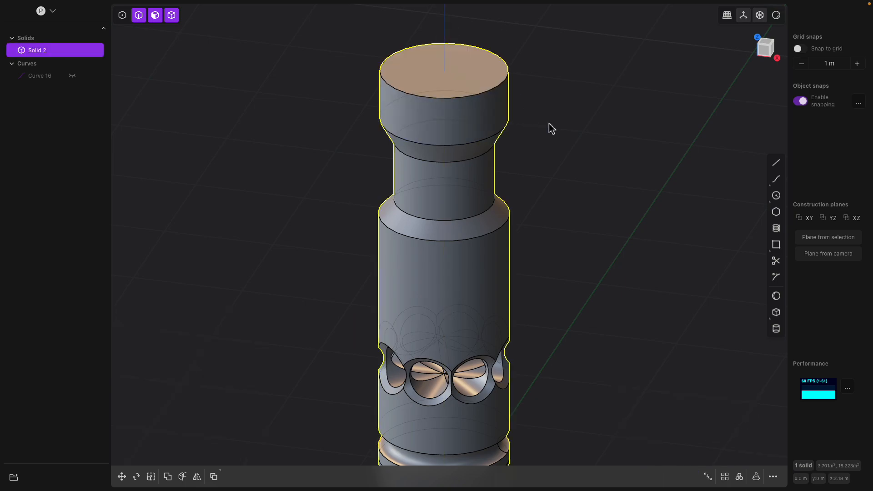
middle_click_drag(539, 188, 549, 153)
scroll(542, 228, "down", 4)
left_click(760, 51)
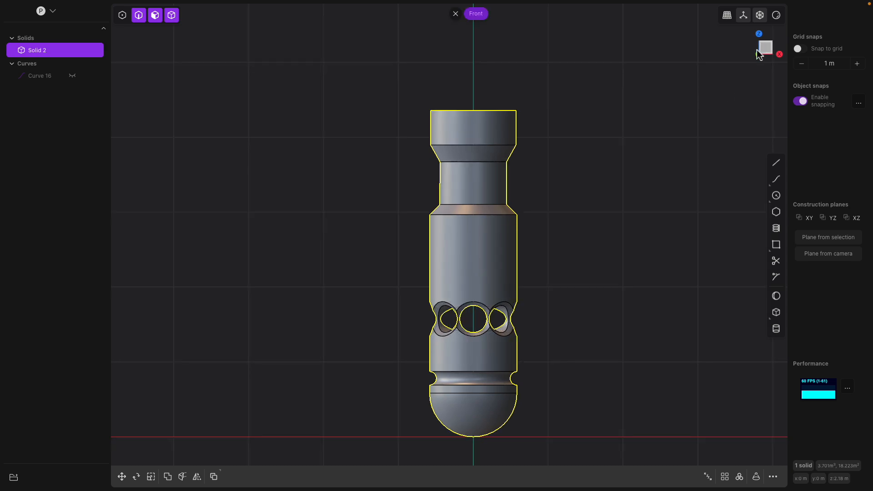
scroll(490, 197, "up", 3)
middle_click_drag(549, 195, 470, 198, "shift")
left_click(435, 213)
key("b")
middle_click_drag(469, 149, 682, 149, "shift")
middle_click_drag(768, 51, 792, 298)
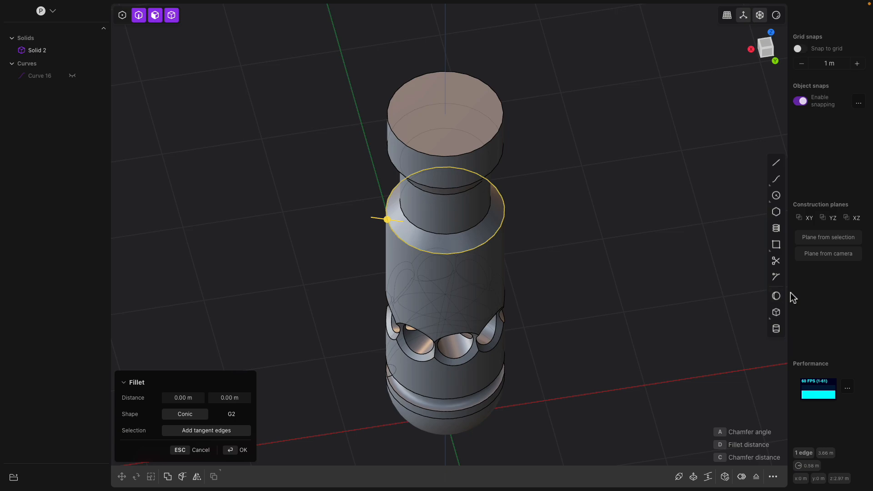
left_click(777, 313)
middle_click_drag(486, 196, 605, 169)
left_click(767, 47)
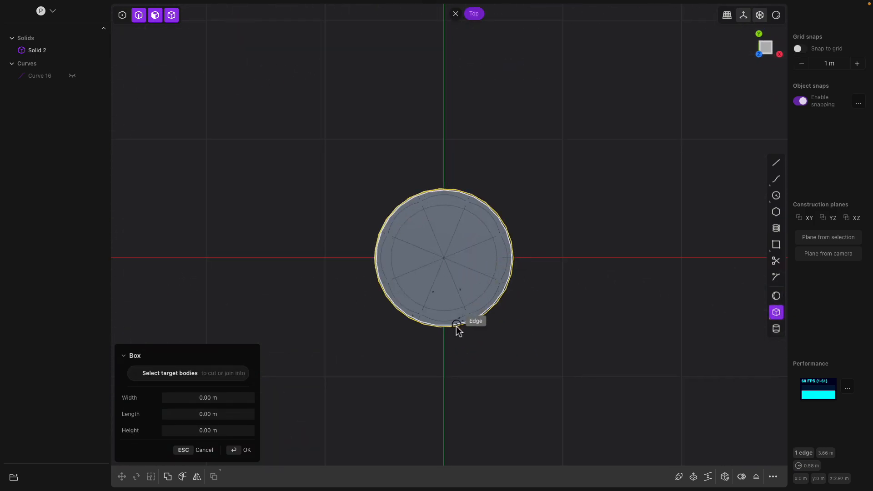
left_click(445, 377)
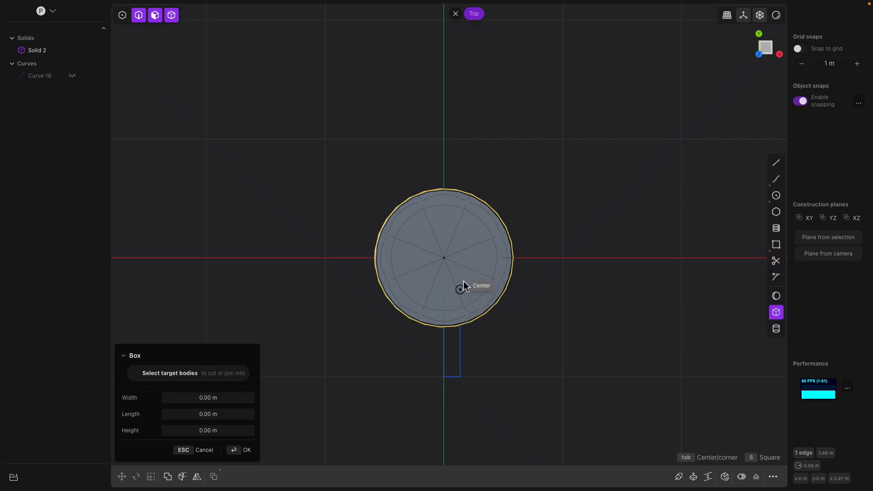
key("Tab")
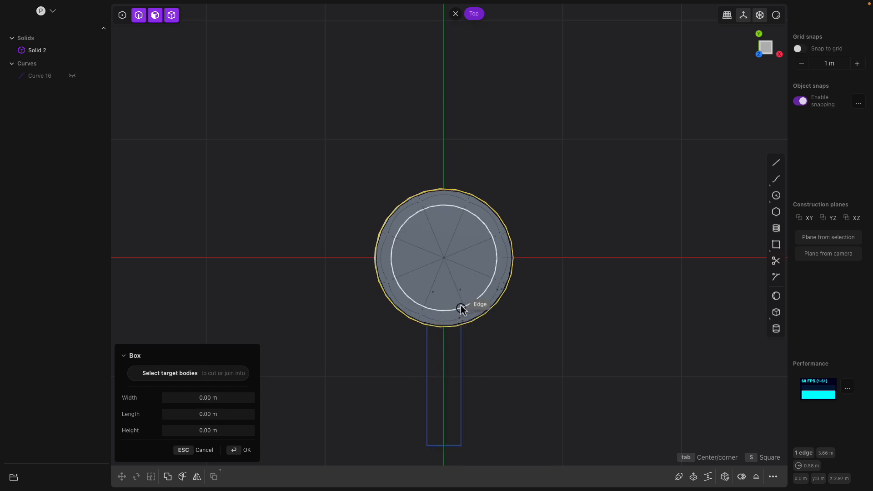
key("Escape")
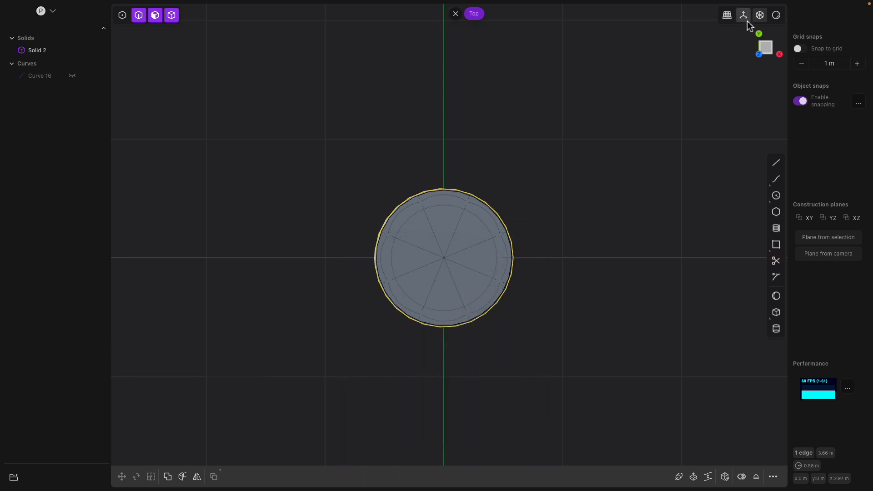
Cut a tall box about 0.18 m wide, 1.41 m long and 4.73 m high through the tank's side
left_click(761, 16)
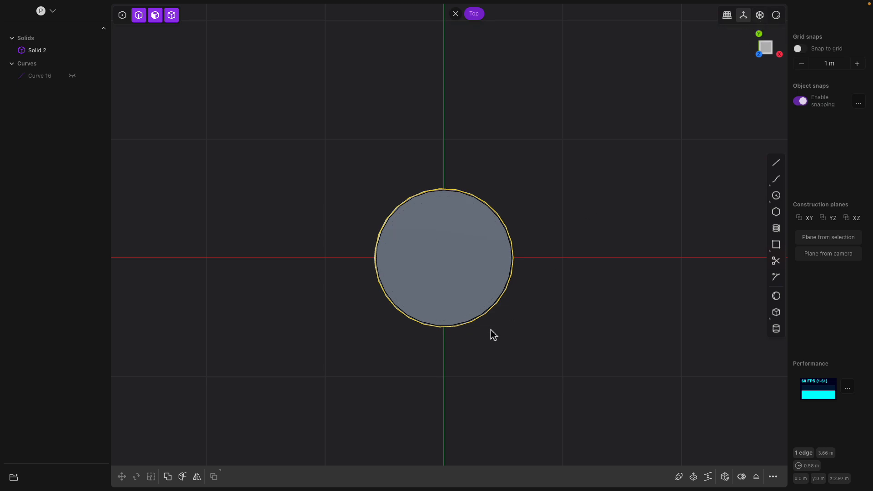
left_click(777, 312)
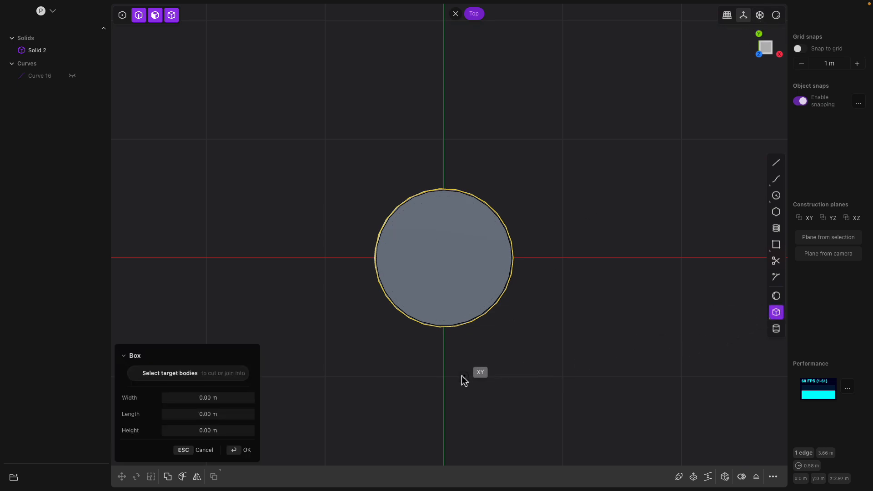
left_click(447, 376)
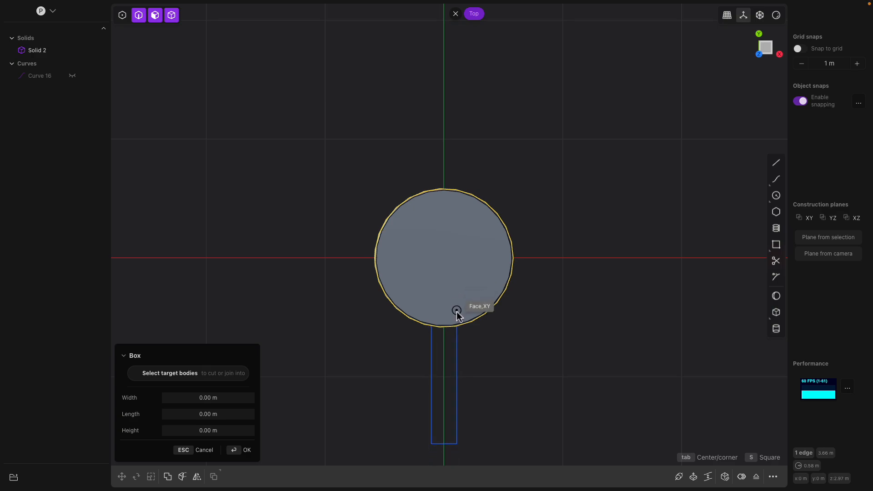
left_click(459, 296)
middle_click_drag(459, 297, 499, 315)
middle_click_drag(476, 226, 491, 313)
left_click_drag(471, 331, 477, 163)
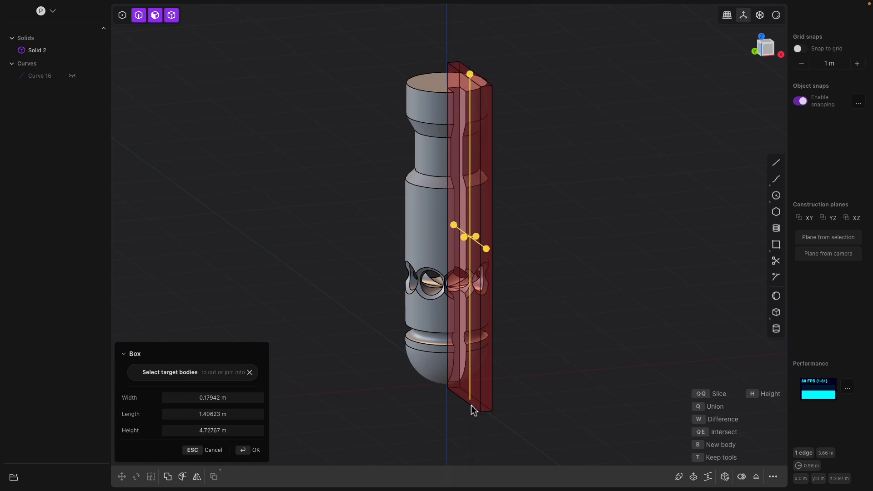
key("Return")
middle_click_drag(470, 372, 500, 286)
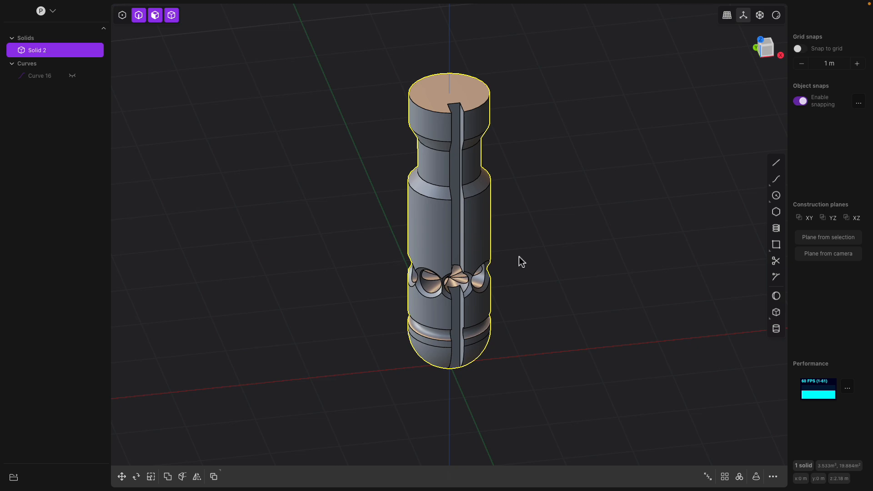
key("f")
scroll(513, 264, "up", 3)
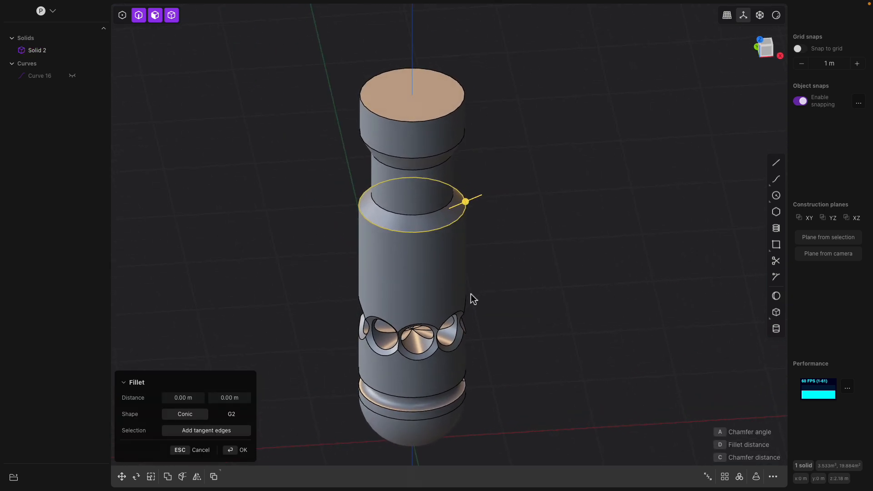
middle_click_drag(421, 113, 628, 200)
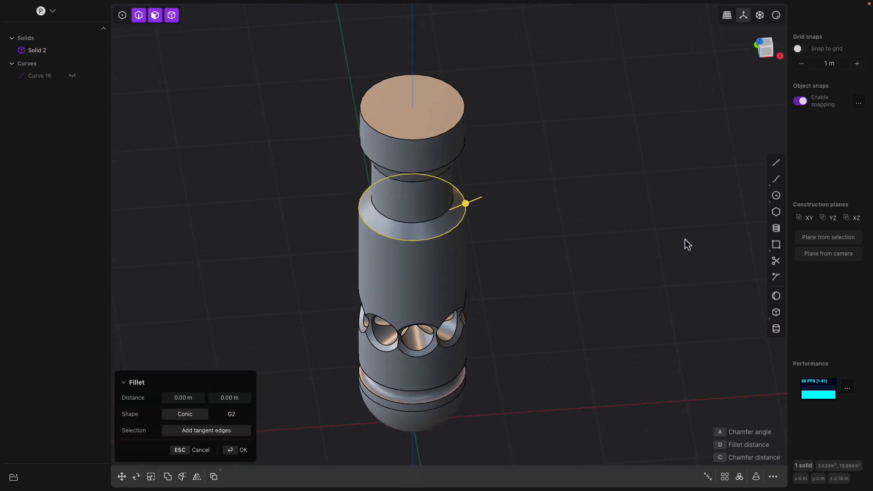
left_click(777, 312)
middle_click_drag(536, 209, 479, 189)
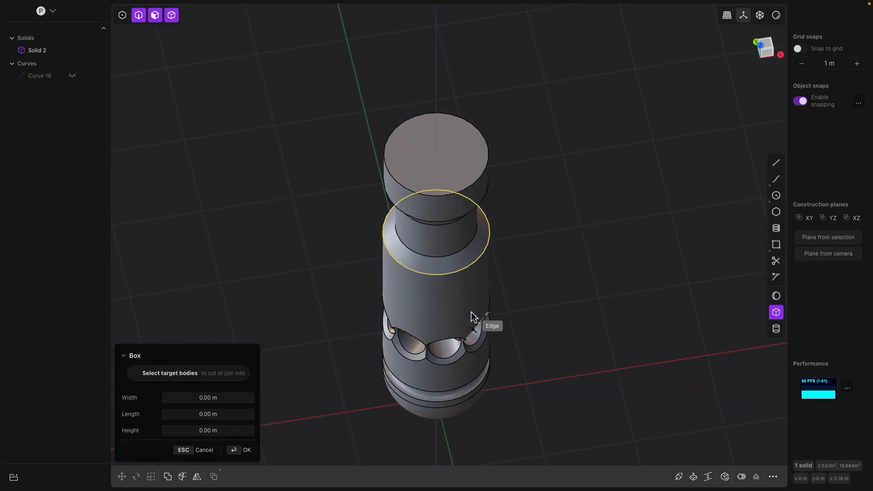
middle_click_drag(439, 155, 437, 175)
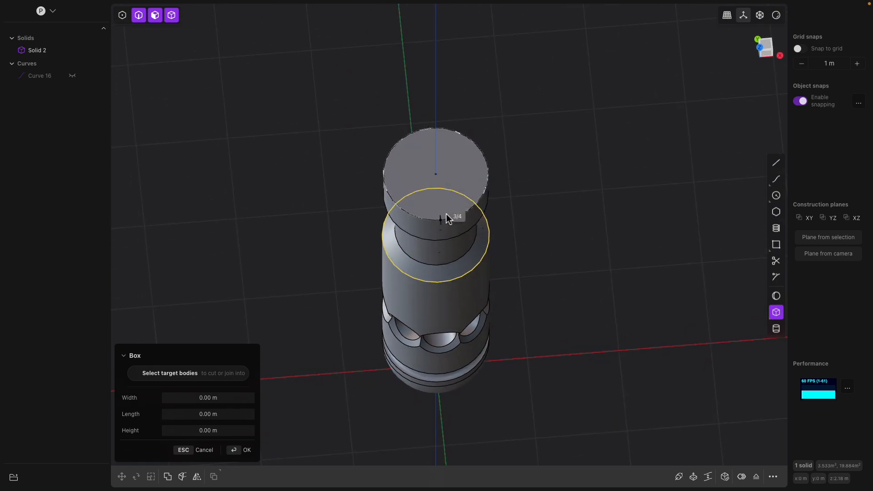
middle_click_drag(485, 211, 464, 212)
key("Escape")
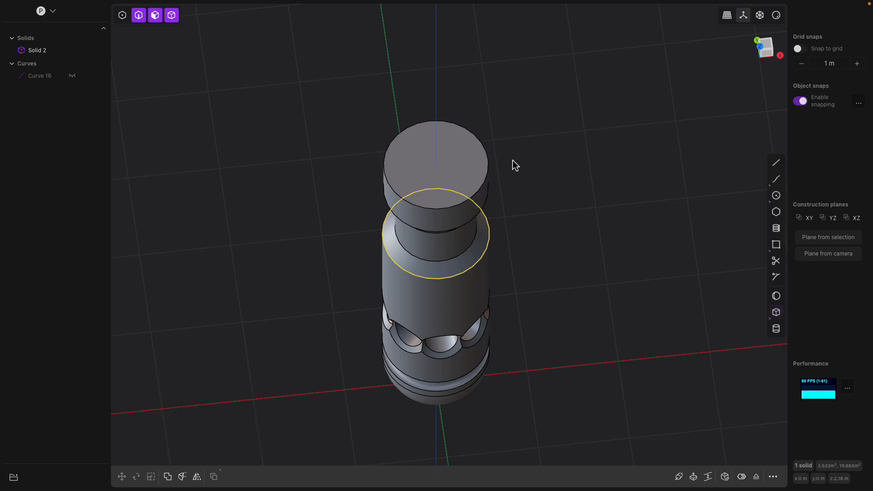
left_click(471, 170)
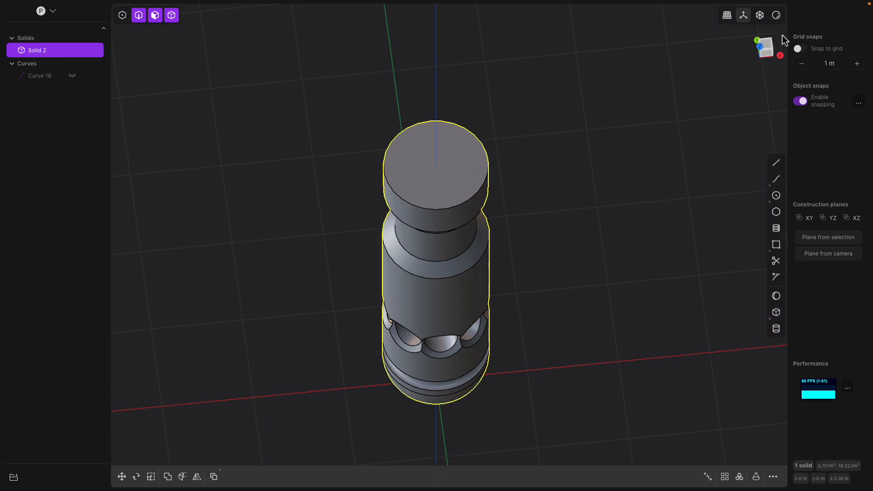
Draw a box about 0.21 m wide, 1.51 m long and 0.16 m deep across the cap's top face as a separate body
left_click(770, 44)
middle_click_drag(465, 220, 459, 187)
left_click(444, 168)
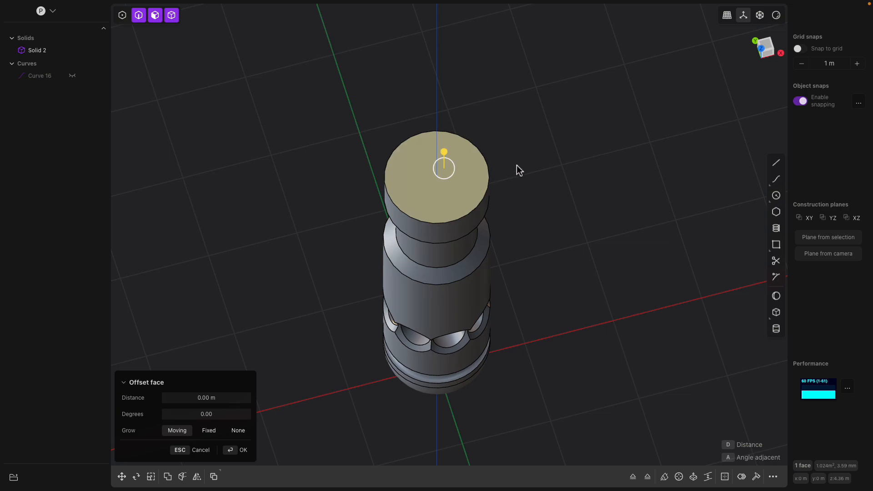
key("shift+space")
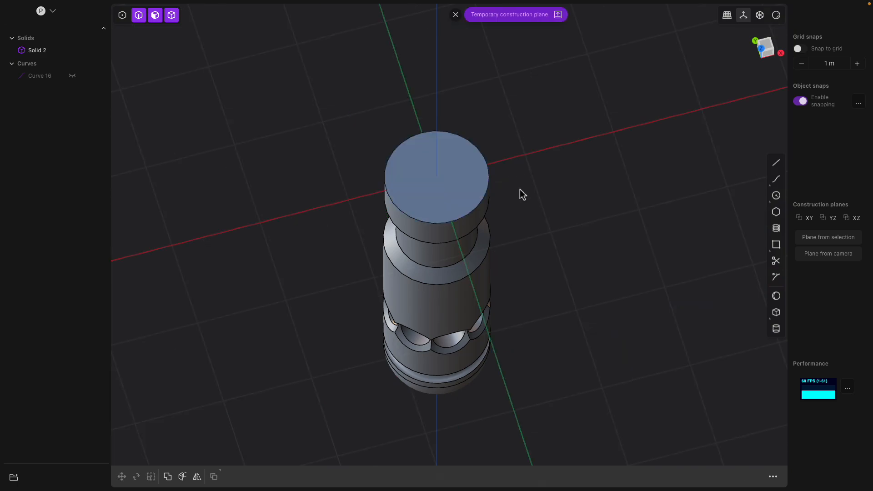
middle_click_drag(493, 195, 540, 104)
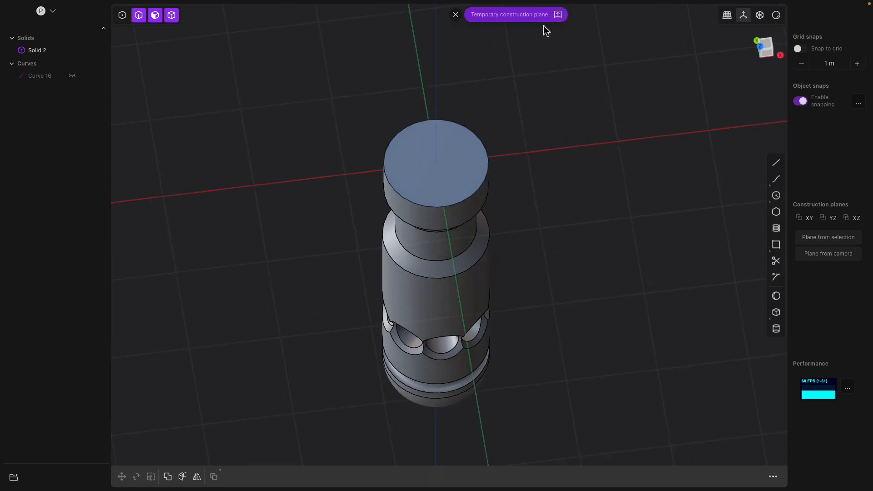
left_click(777, 313)
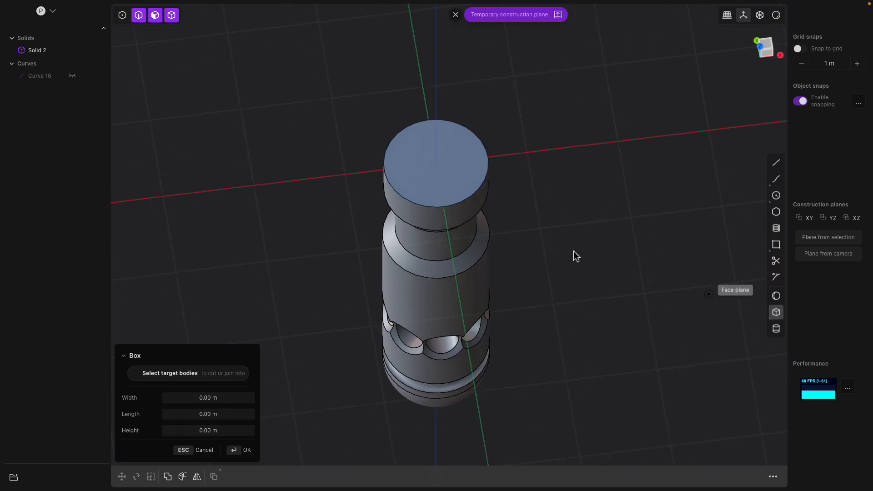
left_click(459, 236)
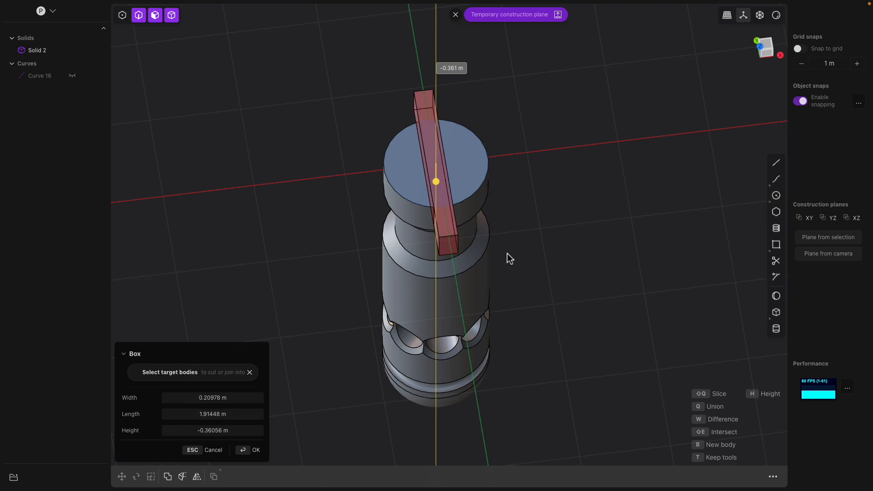
key("q")
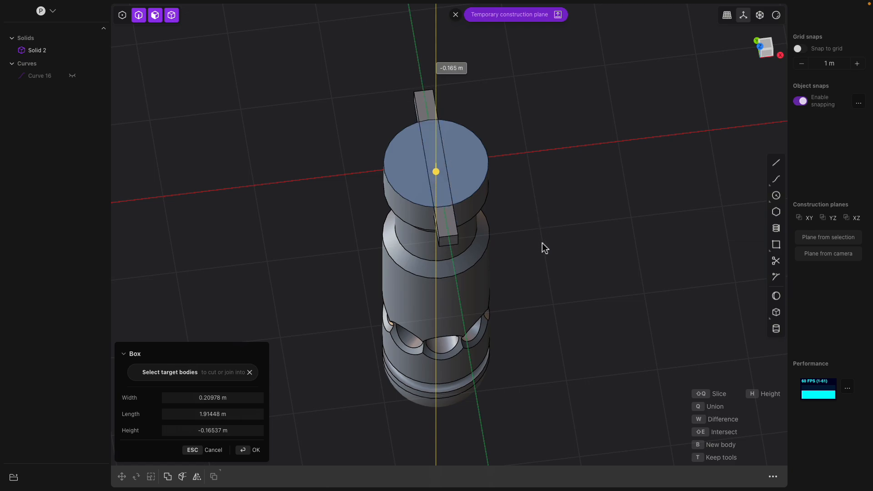
middle_click_drag(544, 248, 477, 177)
mouse_move(369, 144)
left_mouse_down()
mouse_move(395, 150)
mouse_move(381, 147)
left_mouse_up()
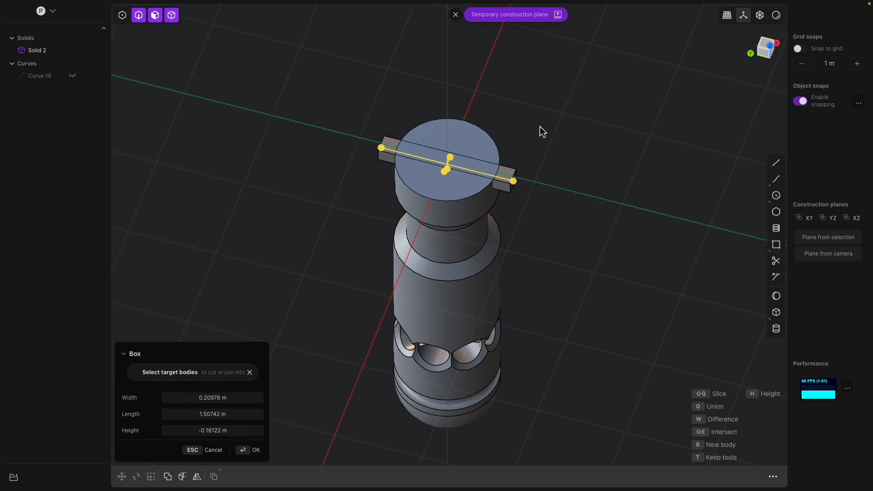
key("Return")
left_click(509, 179)
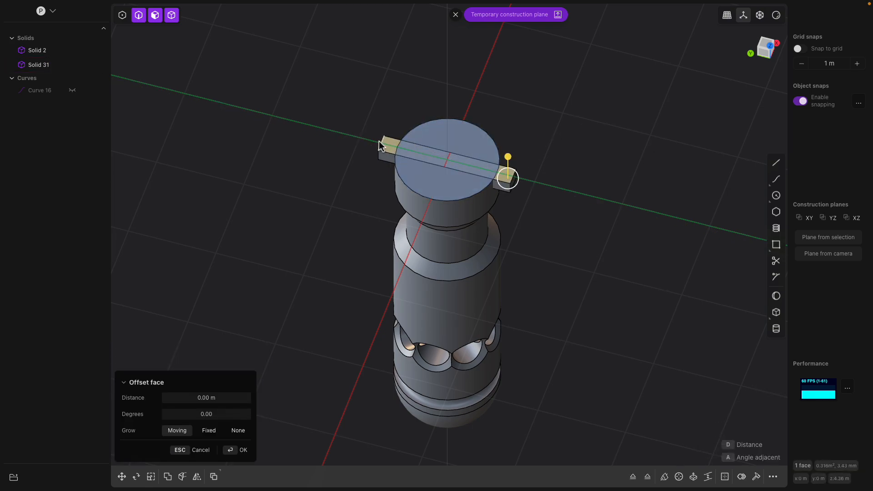
key("Escape")
left_click(37, 64)
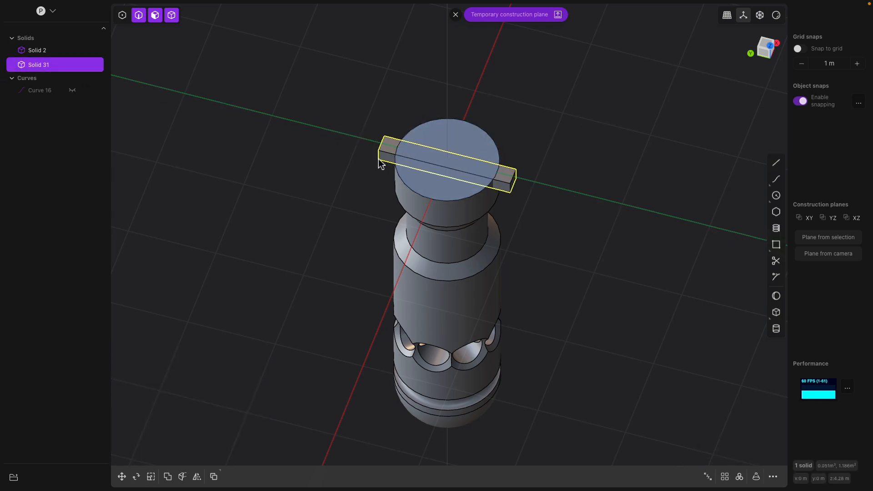
middle_click_drag(511, 165, 534, 165)
left_click(513, 168)
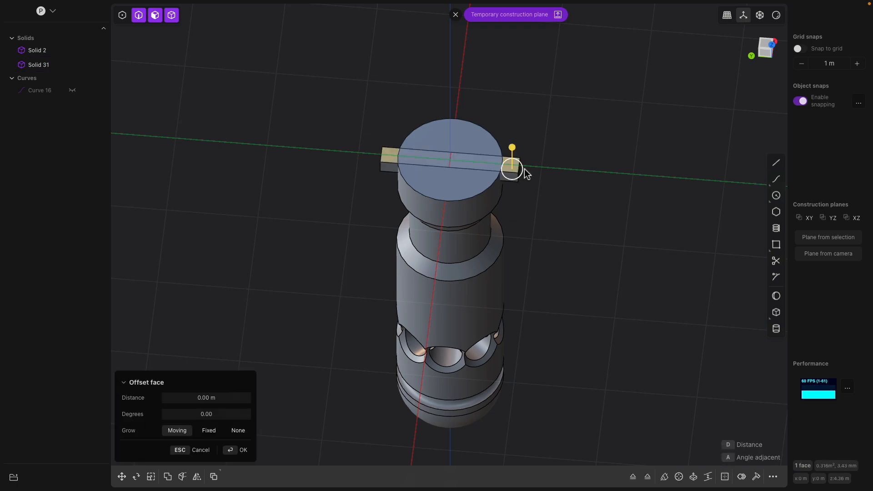
left_click(382, 154)
scroll(378, 152, "up", 3)
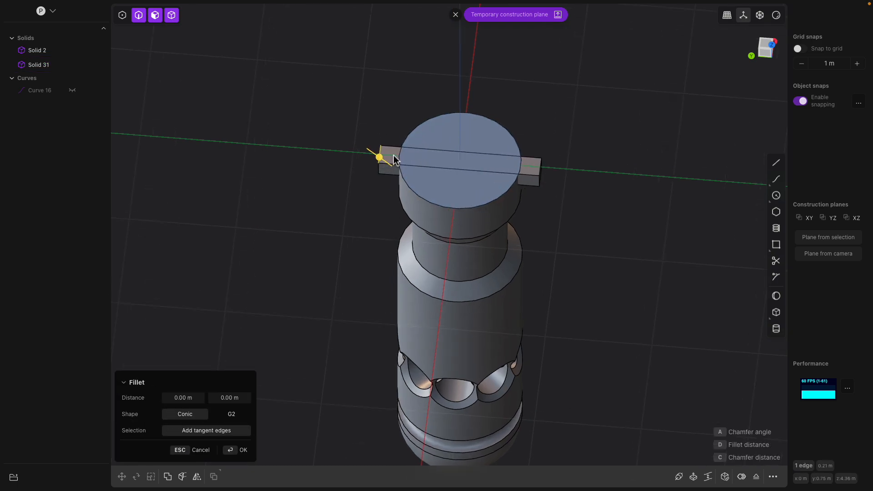
Move the new bar off the cap to one side of the tank
left_click(46, 65)
key("g")
left_click_drag(426, 164, 542, 169)
middle_click_drag(546, 168, 481, 232)
left_click_drag(475, 200, 544, 244)
key("Return")
Fillet the bar's four vertical end edges to round both ends
middle_click_drag(545, 182, 335, 170, "shift")
scroll(498, 166, "up", 3)
left_click(459, 168)
left_click(433, 158)
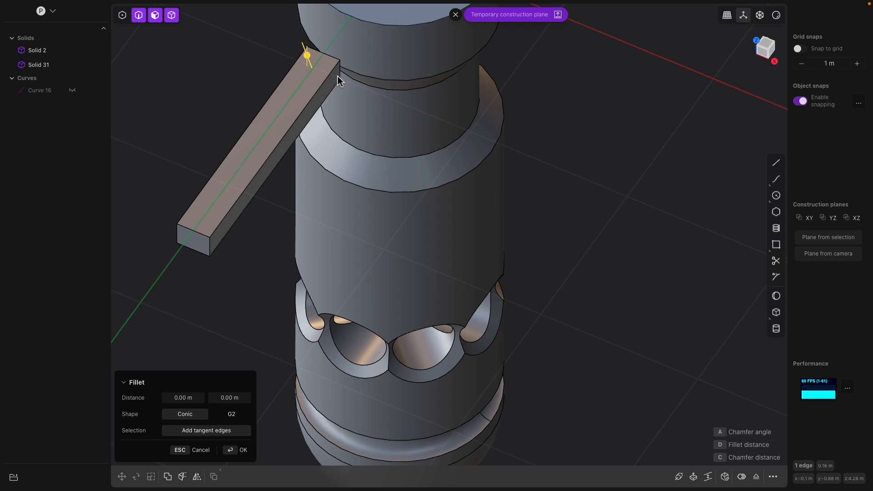
left_click(341, 73)
left_click(210, 249)
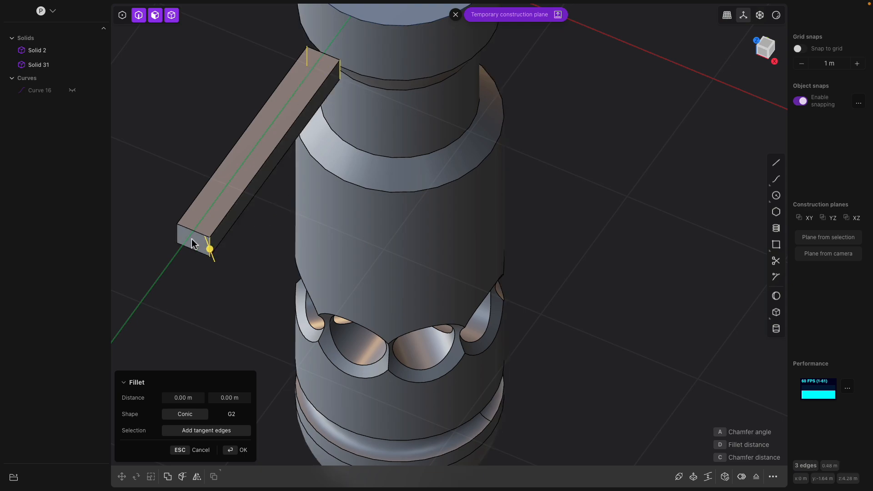
left_click_drag(184, 232, 159, 230)
right_click(162, 172)
middle_click_drag(163, 172, 320, 174)
left_click(493, 203)
key("b")
middle_click_drag(493, 203, 537, 217)
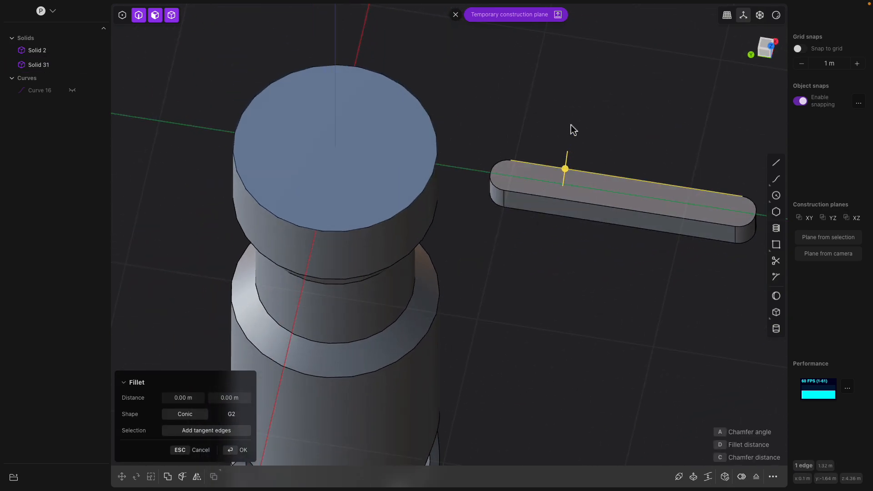
key("b")
right_click(566, 142)
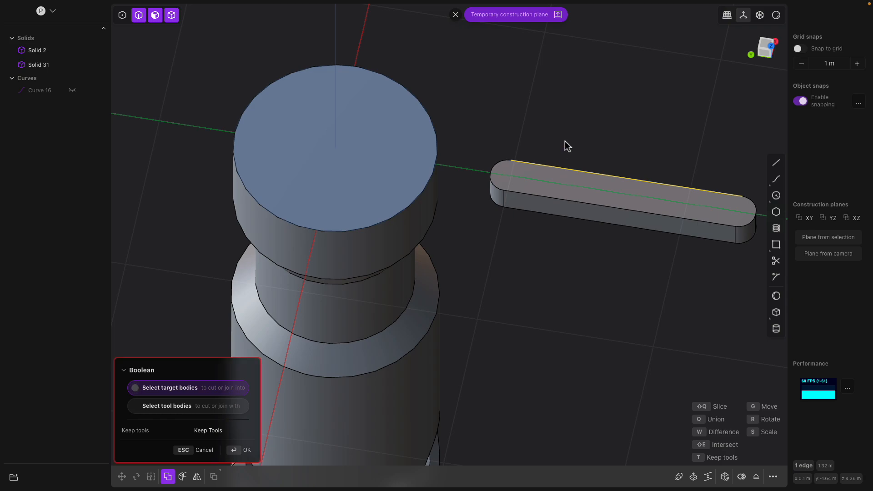
scroll(565, 142, "down", 1)
left_click(241, 452)
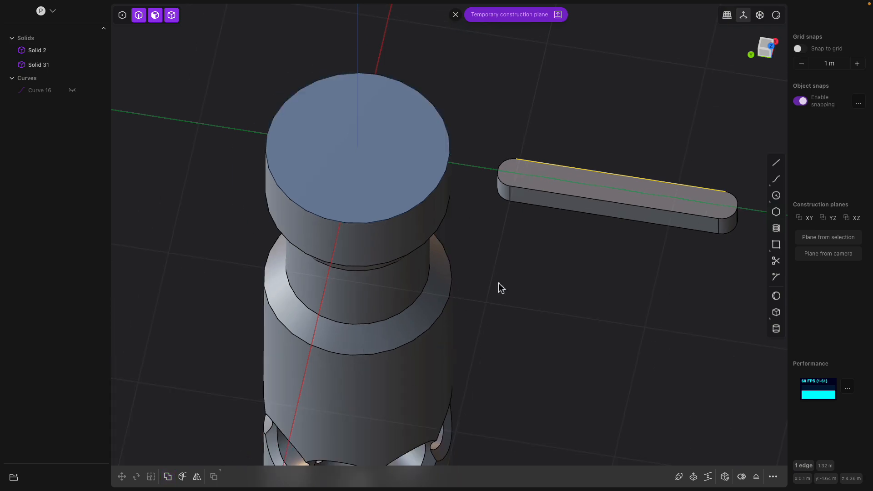
Reposition the rounded bar beside the cap and offset its bottom face downward to make it taller
left_click(565, 190)
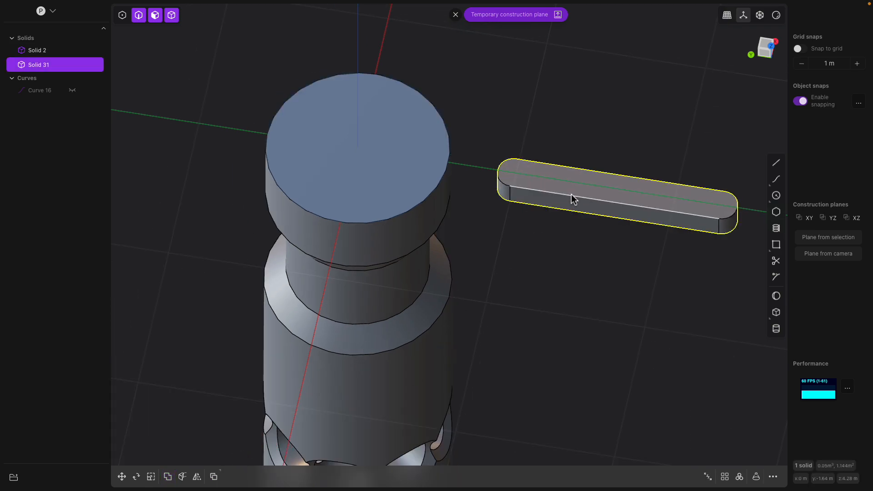
key("g")
left_click_drag(587, 192, 508, 179)
middle_click_drag(525, 198, 499, 184)
left_click(486, 122)
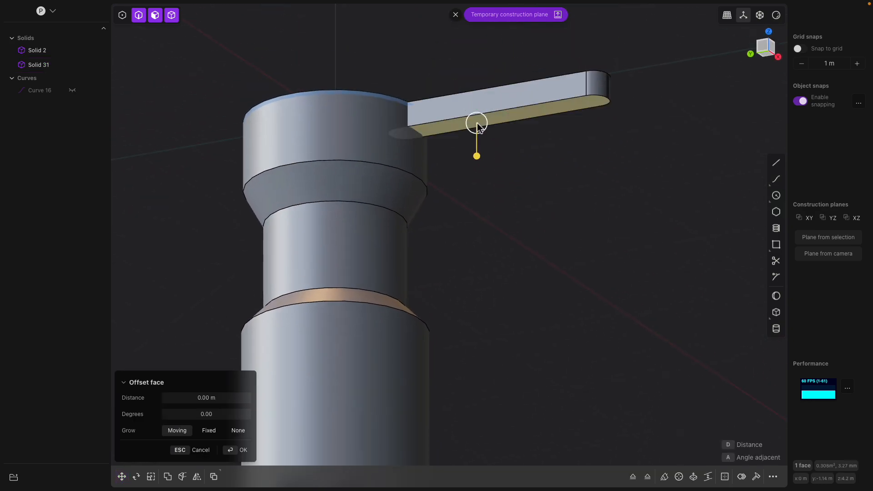
left_click_drag(475, 153, 469, 221)
key("Return")
Move the bar so it sits radially in the cap's edge
middle_click_drag(505, 197, 481, 261)
left_click(451, 195)
middle_click_drag(453, 199, 429, 230)
double_click(428, 233)
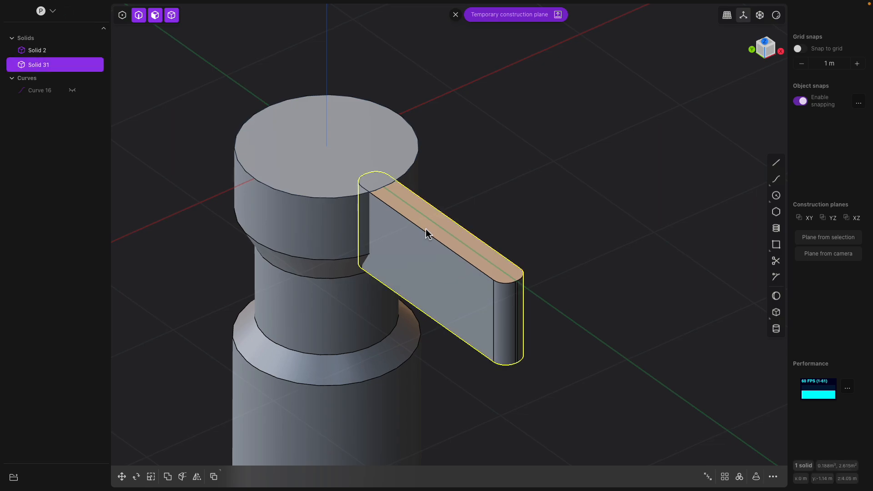
key("g")
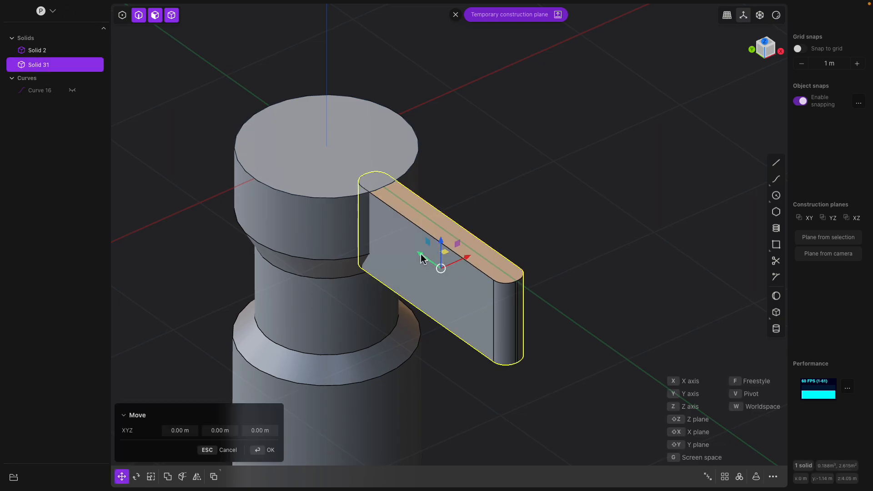
left_click_drag(422, 255, 410, 245)
key("Return")
Radial-array the bar around the cap's centre: 8 copies over 360 degrees
middle_click_drag(463, 198, 453, 192)
left_click(414, 228)
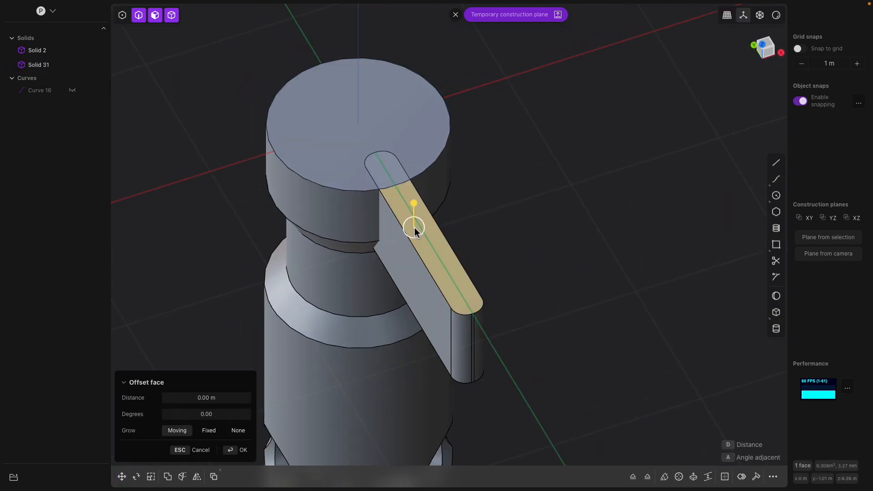
left_click(53, 68)
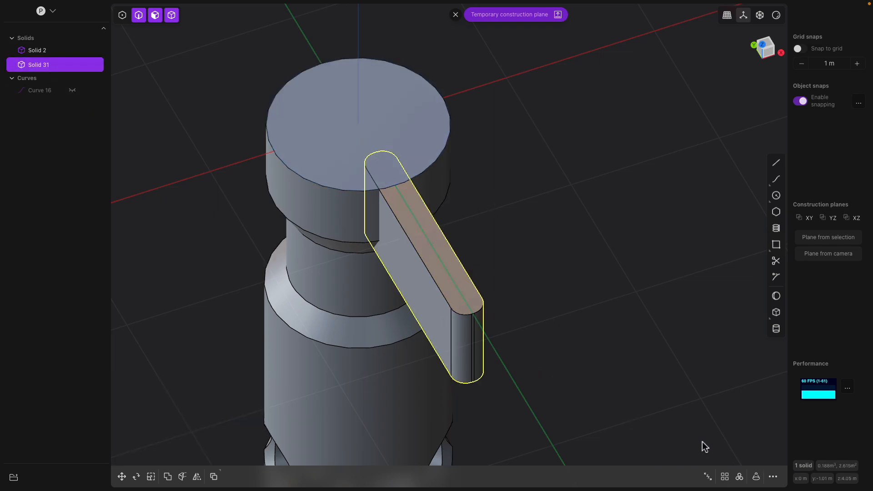
left_click(739, 477)
left_click(359, 128)
middle_click_drag(359, 128, 540, 227)
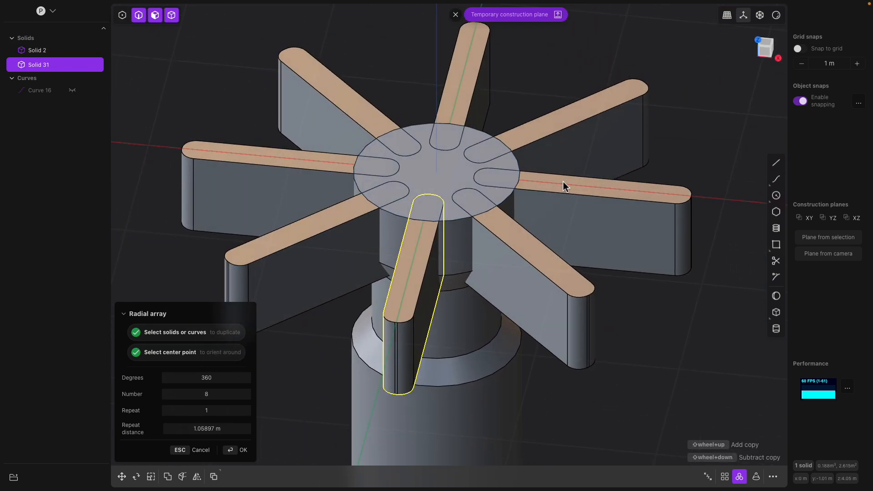
key("Return")
Subtract all eight bars from the tank to cut radial slots into the cap
middle_click_drag(587, 150, 530, 84)
left_click(526, 76)
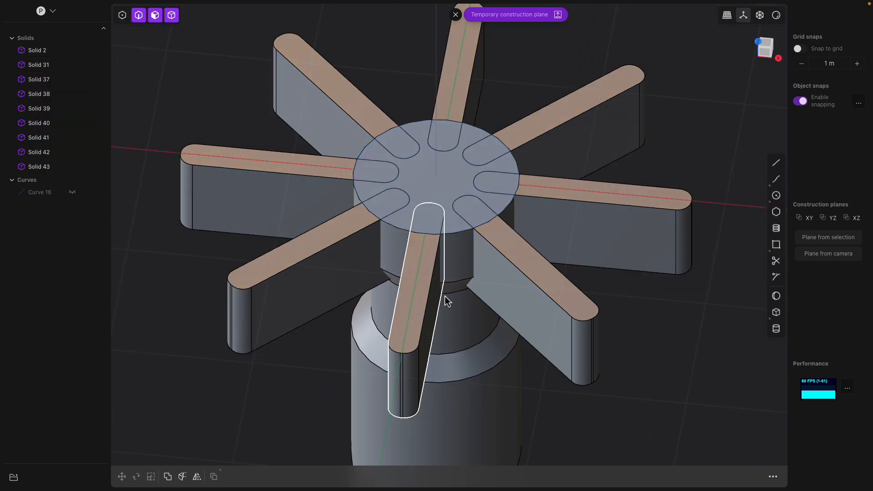
left_click(457, 355)
scroll(457, 354, "down", 3)
middle_click_drag(460, 340, 486, 302)
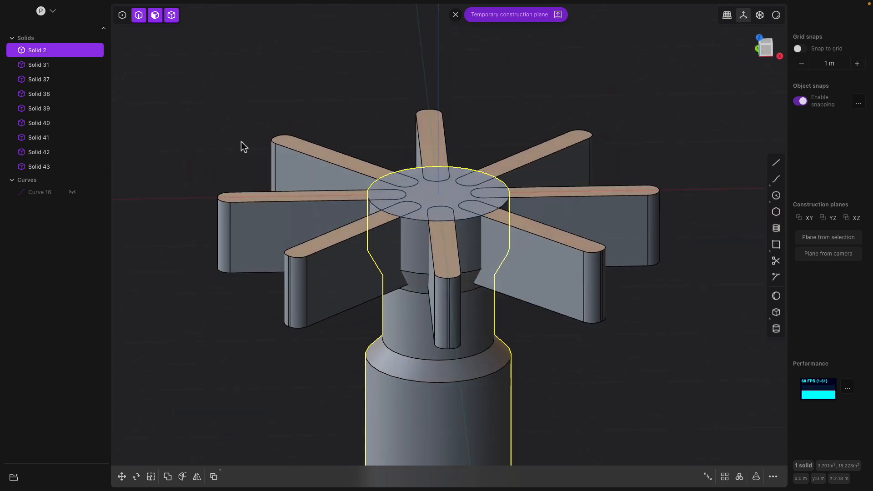
key("ctrl+a")
middle_click_drag(478, 122, 487, 153)
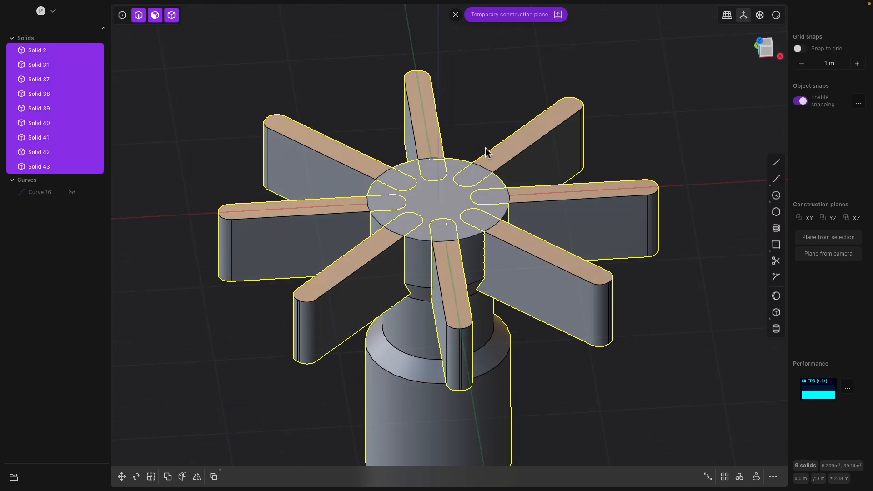
key("b")
middle_click_drag(491, 185, 483, 230)
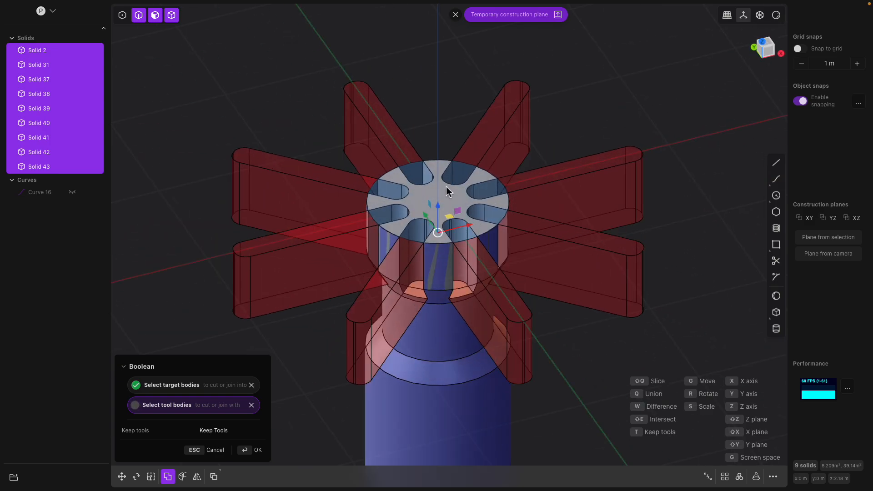
key("Return")
middle_click_drag(440, 124, 456, 287)
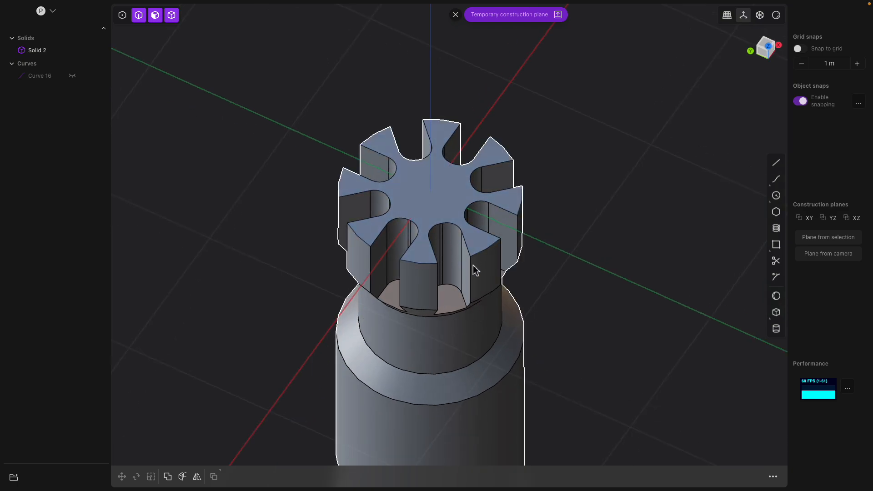
middle_click_drag(474, 315, 473, 281)
left_click(442, 265)
left_click(443, 311)
middle_click_drag(443, 312, 437, 293)
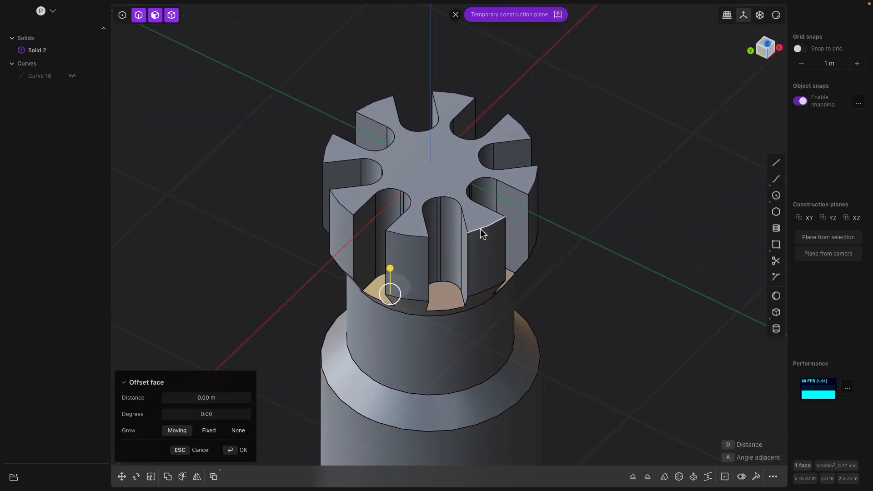
middle_click_drag(481, 188, 441, 240)
scroll(448, 231, "up", 2)
left_click(447, 287)
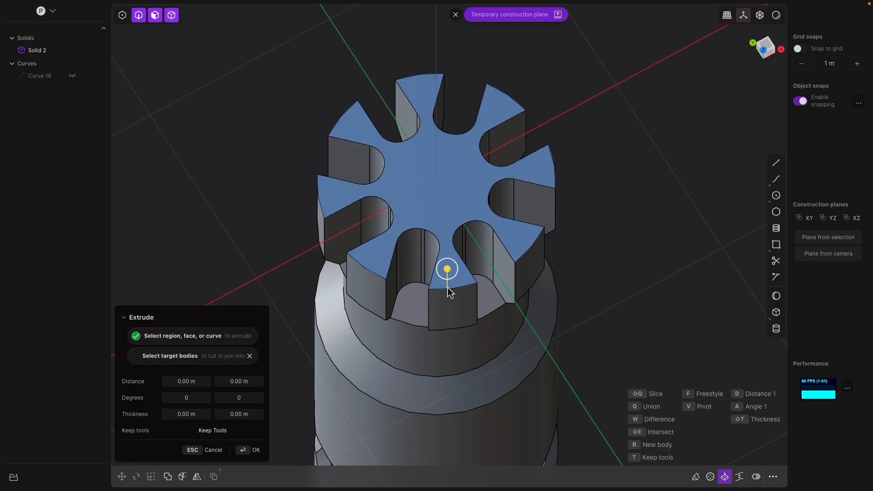
key("Escape")
left_click(474, 287)
middle_click_drag(474, 287, 478, 271)
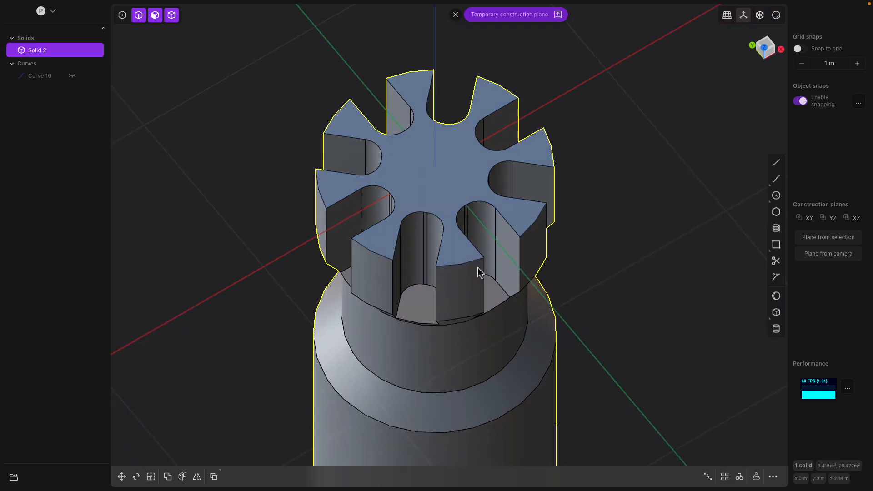
Fillet the cap's selected top outer edges with a distance of about 0.11 m
left_click(473, 263)
key("f")
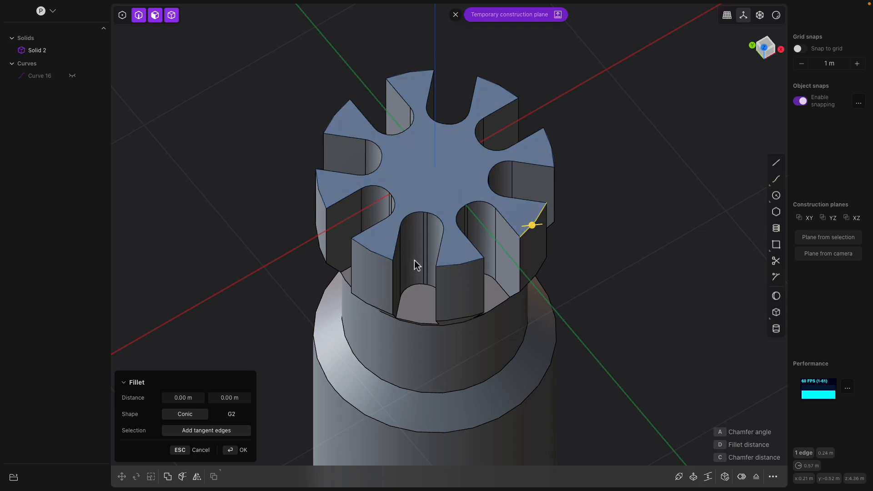
left_click(459, 266)
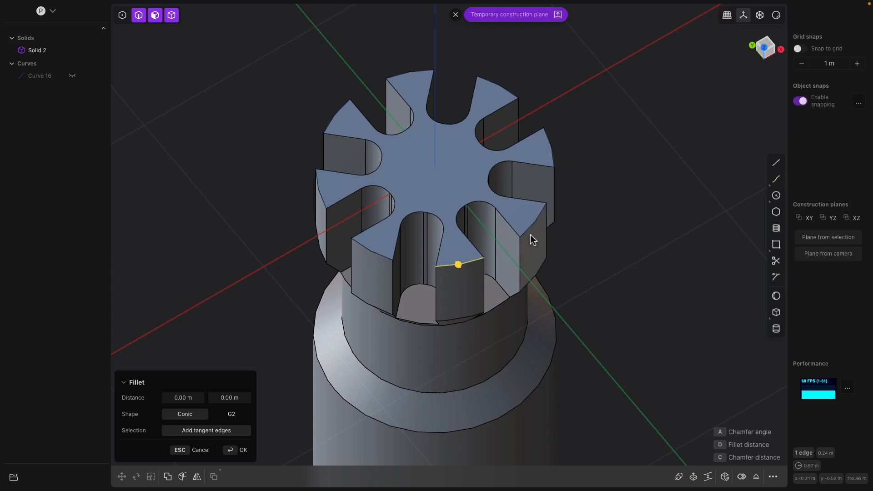
mouse_move(458, 265)
left_mouse_down()
mouse_move(468, 270)
mouse_move(459, 262)
left_mouse_up()
middle_click_drag(495, 255, 421, 261)
scroll(441, 260, "up", 3)
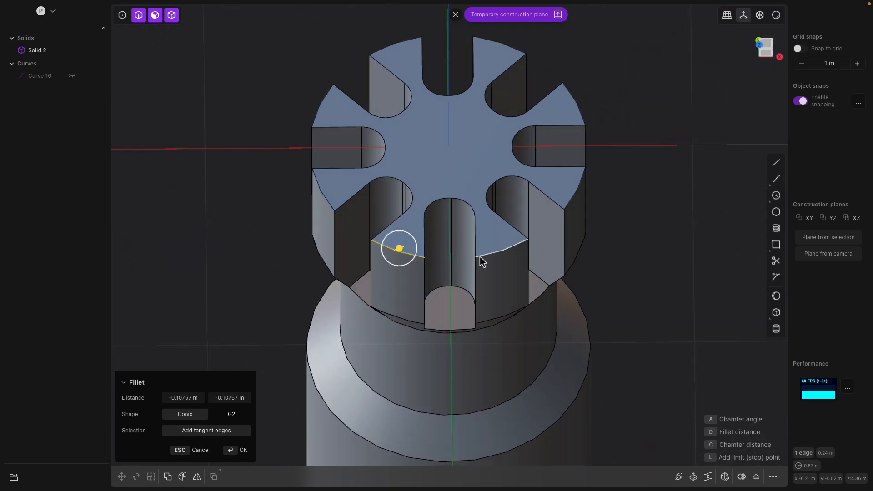
middle_click_drag(482, 257, 458, 273)
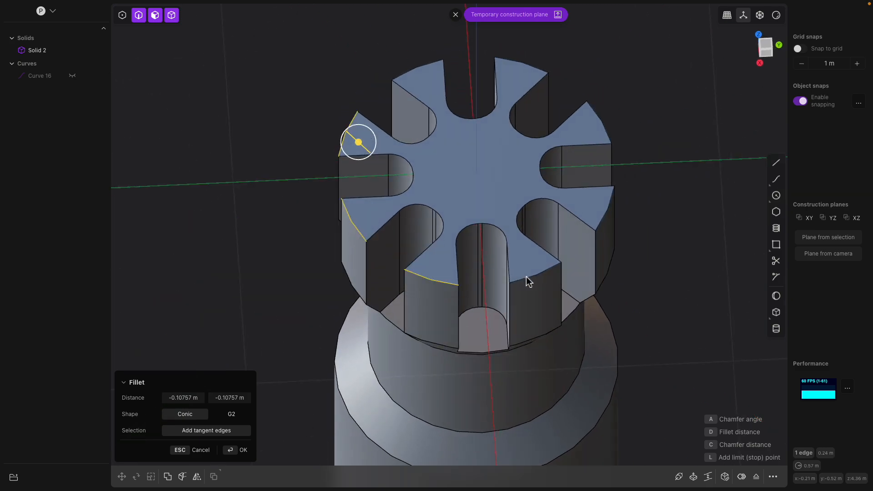
middle_click_drag(523, 277, 432, 267)
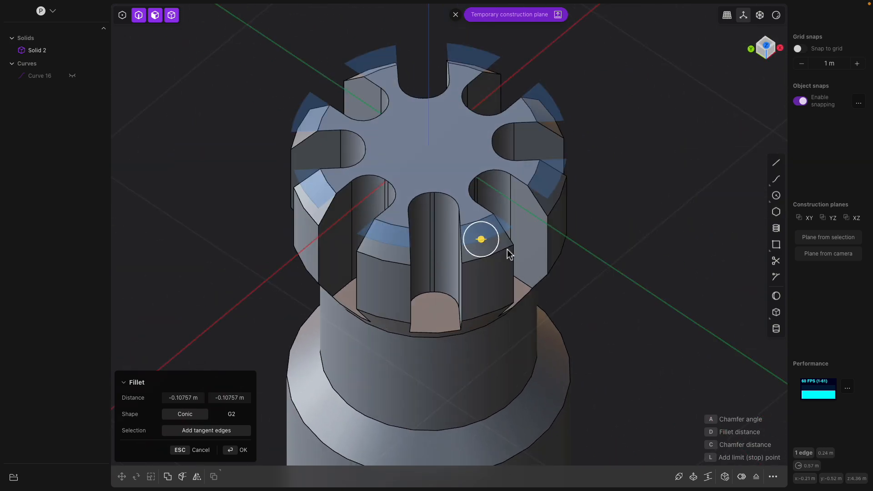
key("Return")
Draw a cylinder about 0.05 m in radius and 0.31 m tall on a face of the cap
middle_click_drag(575, 263, 504, 231)
middle_click_drag(493, 240, 460, 288)
scroll(468, 278, "up", 4)
scroll(460, 289, "up", 2)
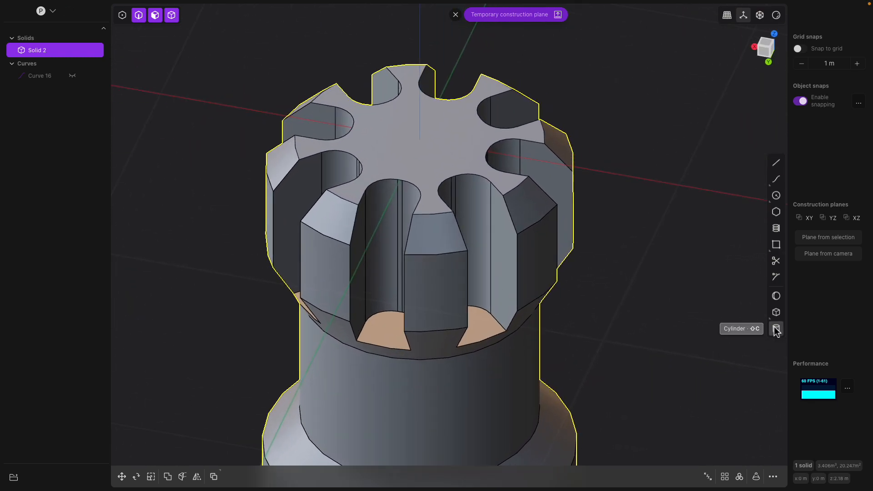
left_click(776, 329)
middle_click_drag(511, 263, 497, 249)
left_click(491, 210)
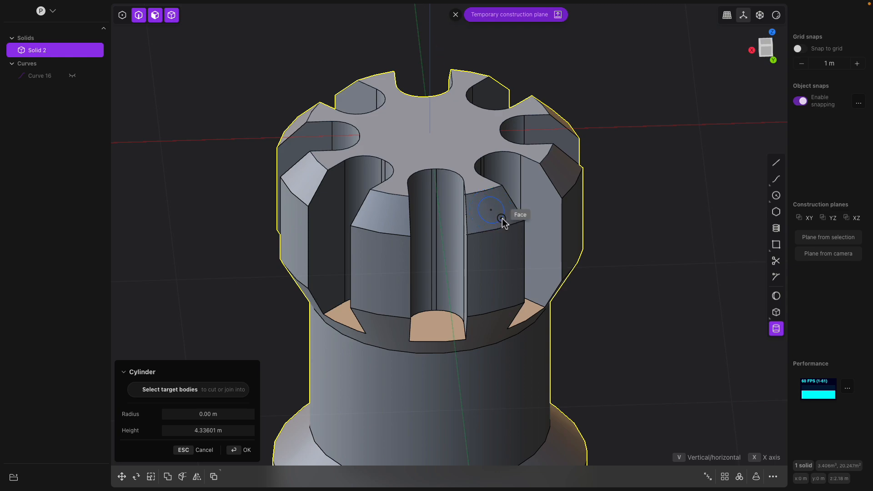
left_click(502, 218)
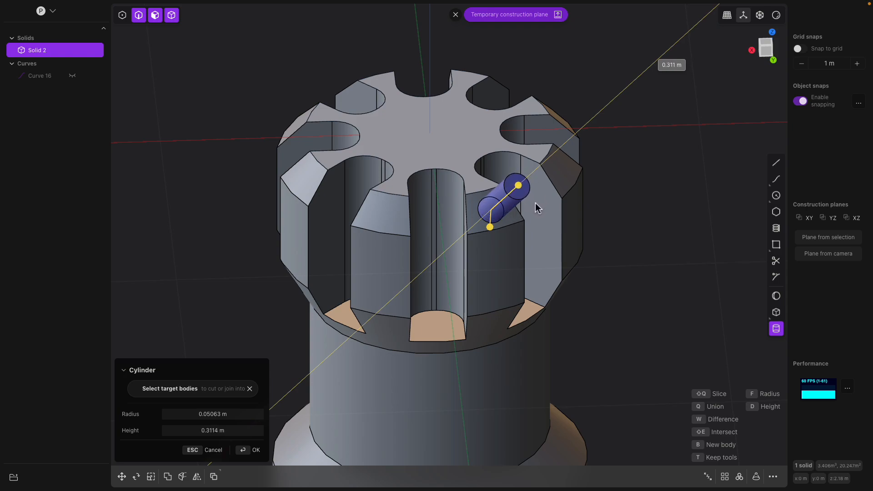
middle_click_drag(541, 204, 500, 162)
left_click(635, 226)
left_click(618, 180)
left_click(576, 174)
Lengthen the cylinder and angle it through one of the cap's outer corners, hiding the tank meanwhile
left_click(73, 50)
middle_click_drag(591, 150, 580, 182)
left_click(610, 136)
left_click(619, 142)
key("o")
middle_click_drag(659, 180, 460, 150)
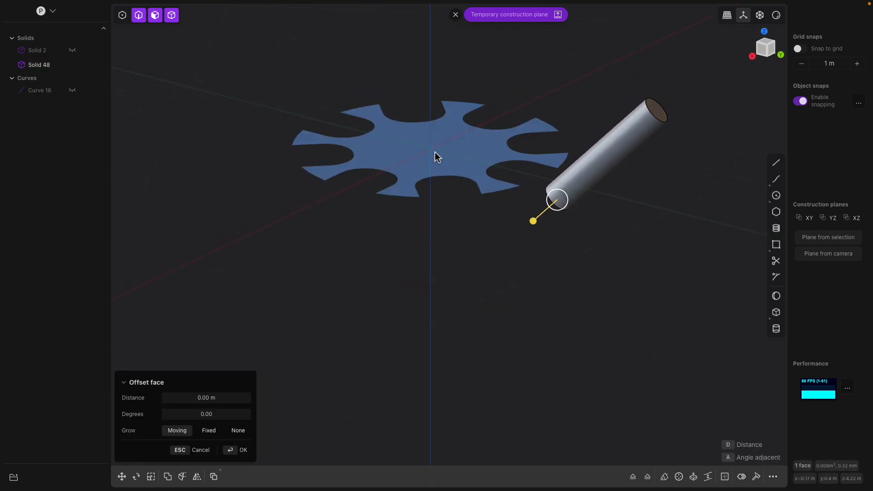
left_click(436, 157)
middle_click_drag(482, 122, 463, 132)
left_click(72, 65)
left_click(72, 66)
left_click(72, 66)
left_click(72, 65)
left_click(364, 164)
middle_click_drag(365, 163, 374, 179)
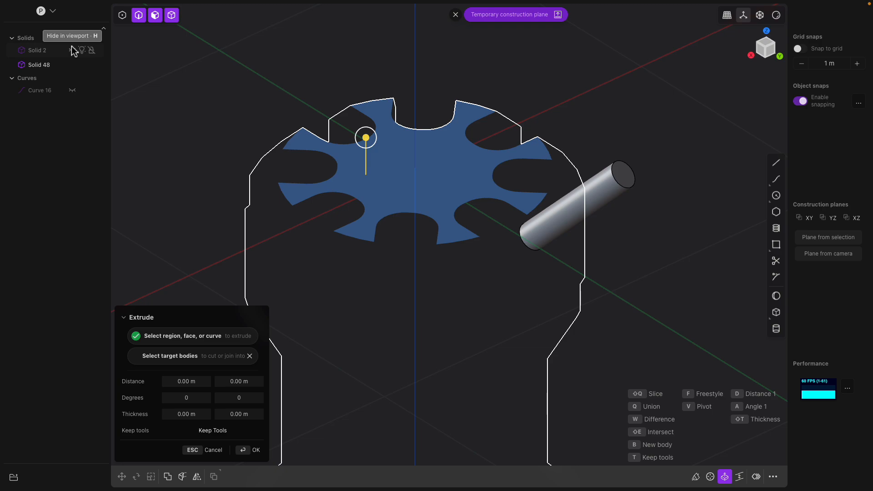
left_click(73, 50)
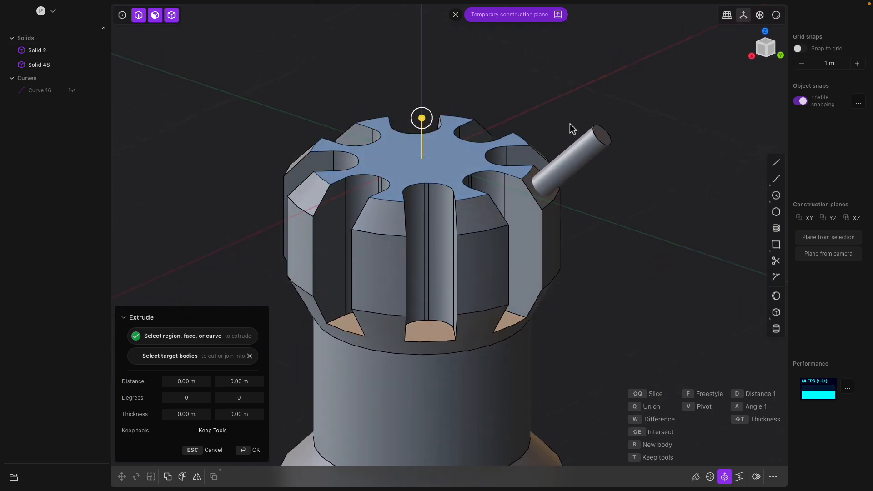
left_click(569, 172)
middle_click_drag(570, 172, 572, 119)
middle_click_drag(548, 176, 422, 226)
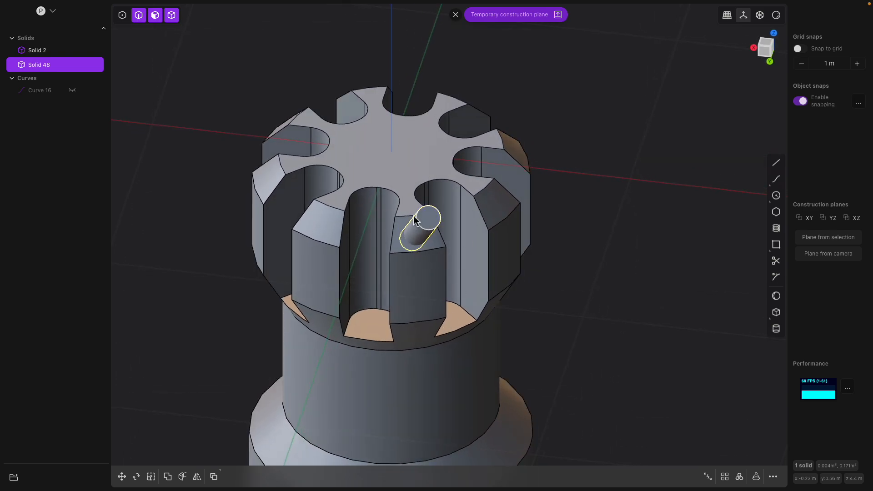
Radial-array the cylinder around the cap's centre: 8 copies over 360 degrees
left_click(740, 477)
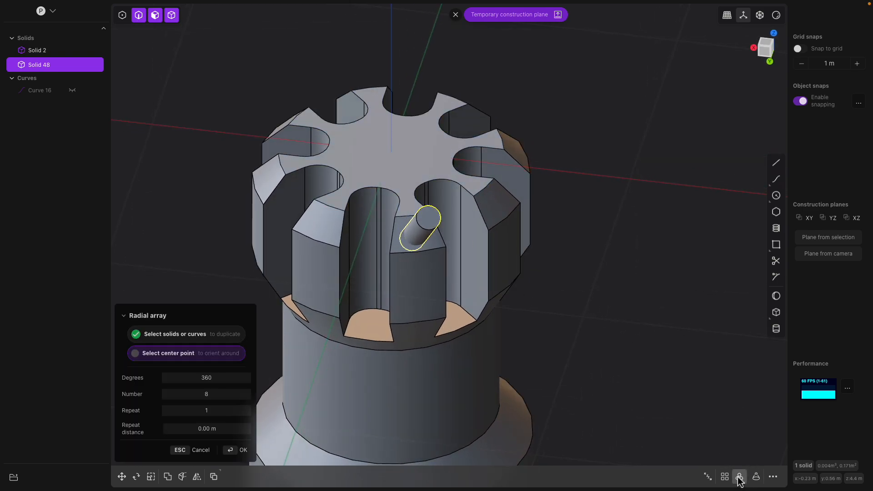
left_click(393, 150)
middle_click_drag(588, 183, 632, 222)
key("Return")
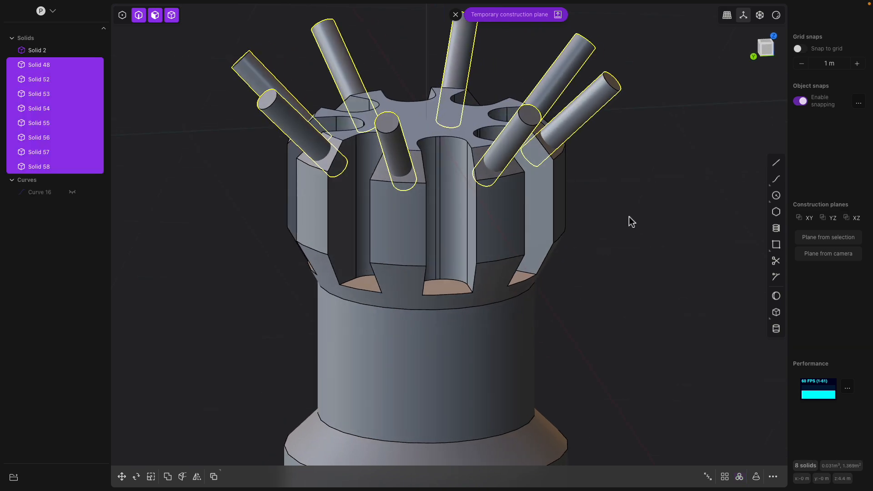
Subtract all eight cylinders from the tank to drill holes through the cap's corners
left_click(502, 207)
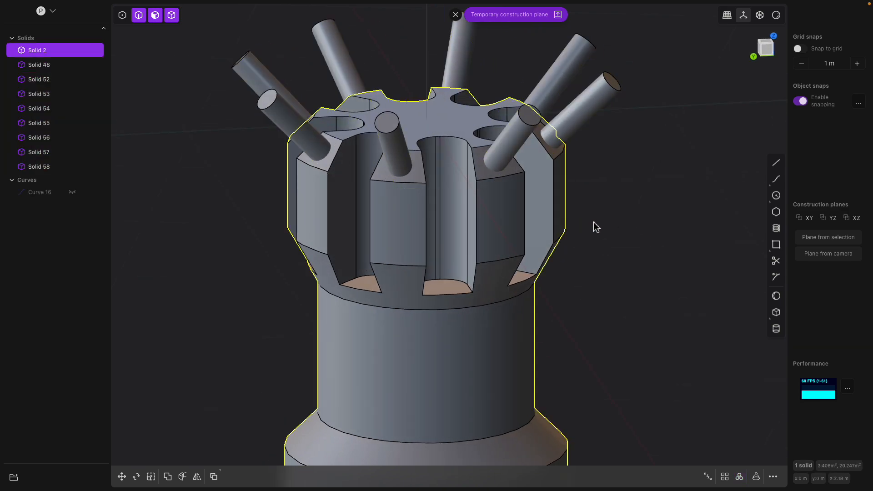
key("ctrl+a")
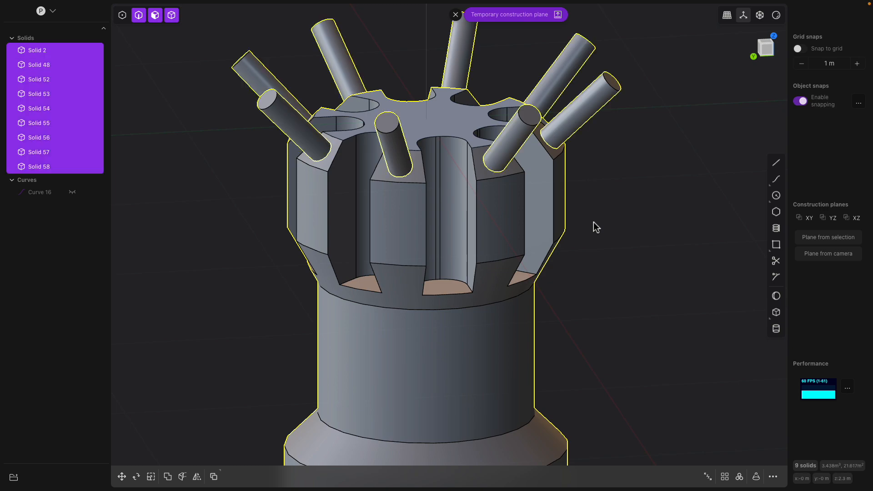
key("shift+b")
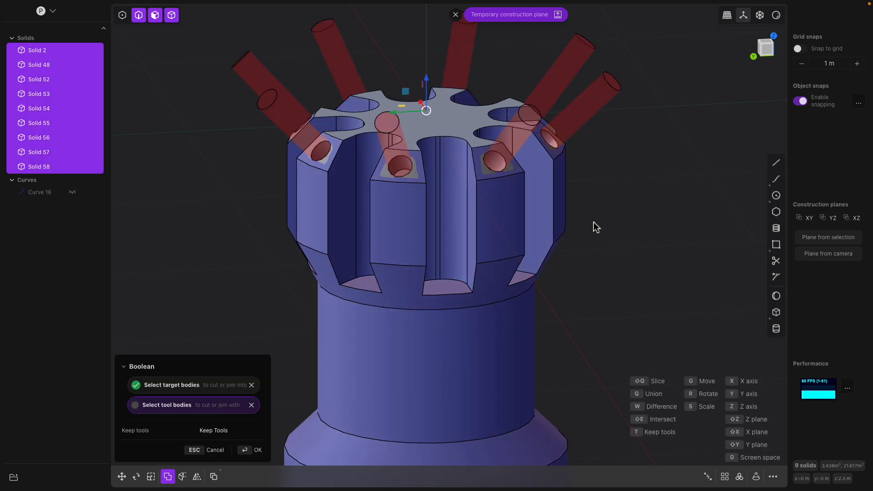
key("Return")
Offset the outline of the cap's top face inward by about 0.01 m to create a curve
left_click(616, 221)
middle_click_drag(617, 221, 539, 230)
scroll(538, 230, "up", 5)
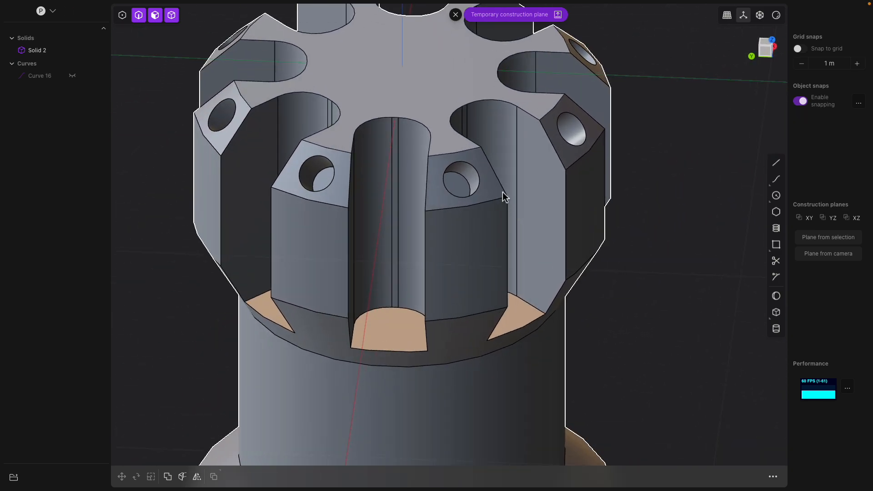
left_click(465, 178)
mouse_move(483, 197)
middle_mouse_down()
mouse_move(447, 201)
mouse_move(473, 199)
middle_mouse_up()
left_click(436, 199)
scroll(452, 191, "down", 1)
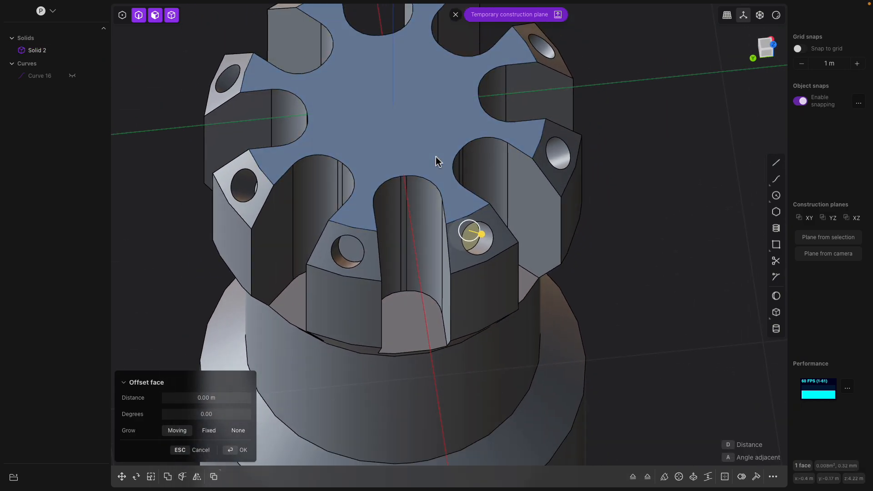
left_click(436, 158)
key("e")
middle_click_drag(439, 157, 462, 149)
middle_click_drag(517, 167, 545, 198)
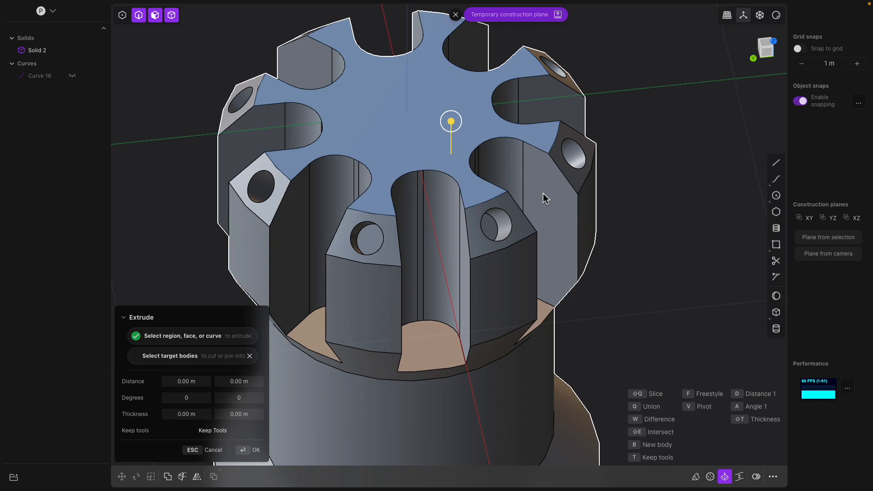
key("o")
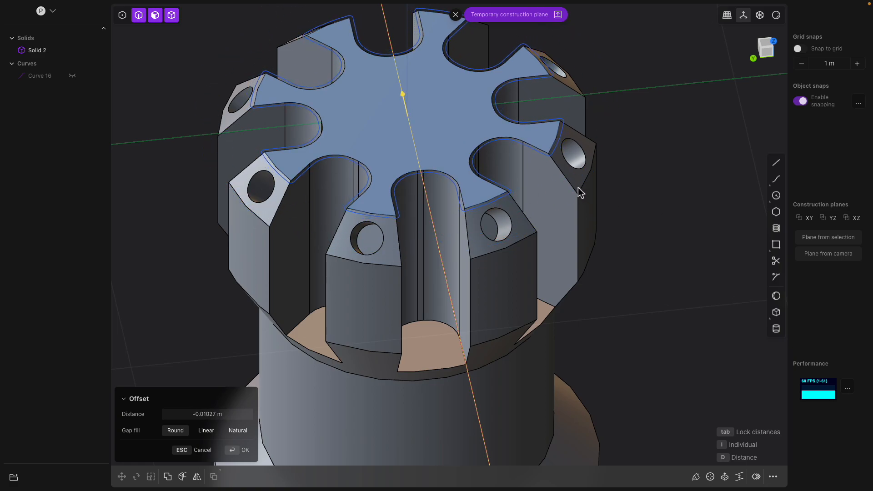
left_click(607, 192)
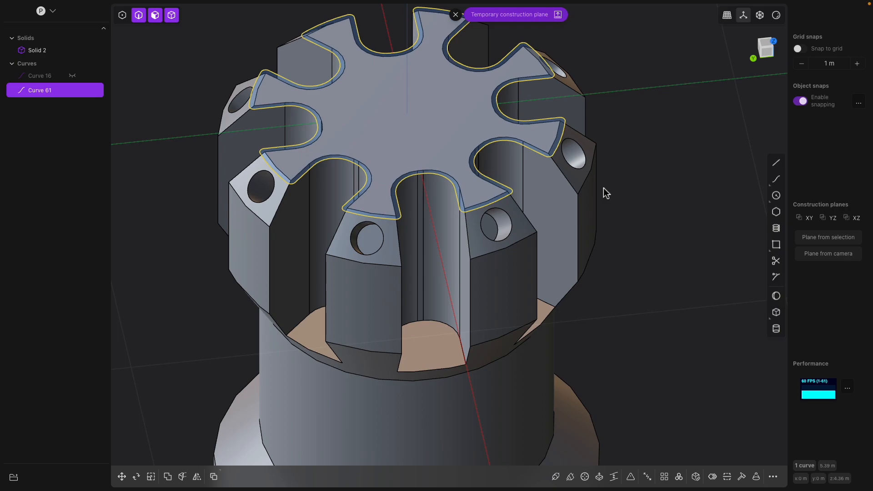
Sweep a 0.05 m pipe along the offset curve to cut a groove into the cap's top, then hide the curve
left_click(556, 475)
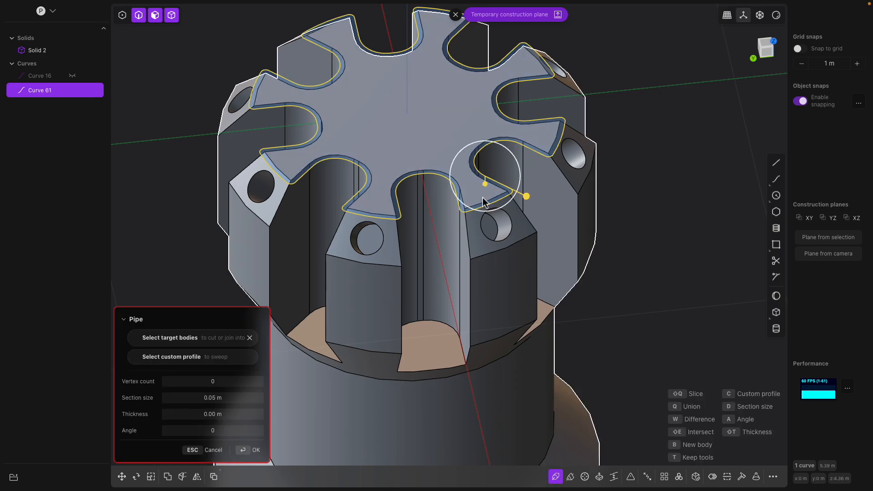
left_click(134, 339)
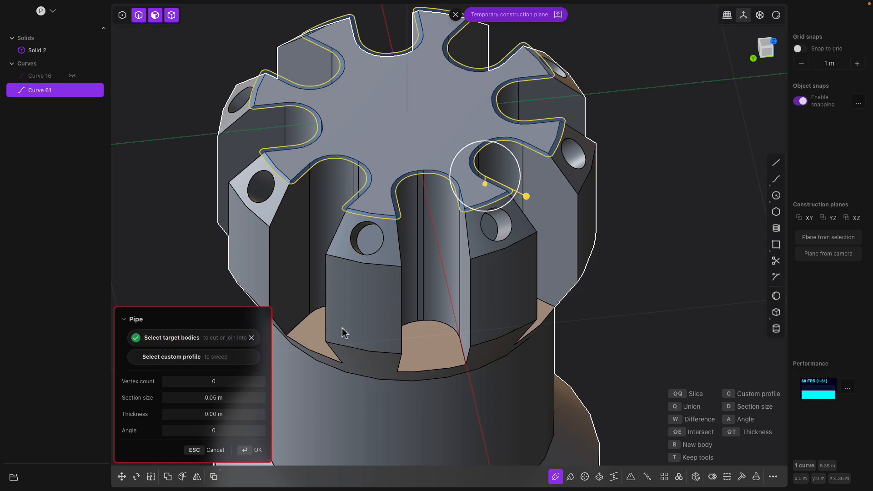
key("Return")
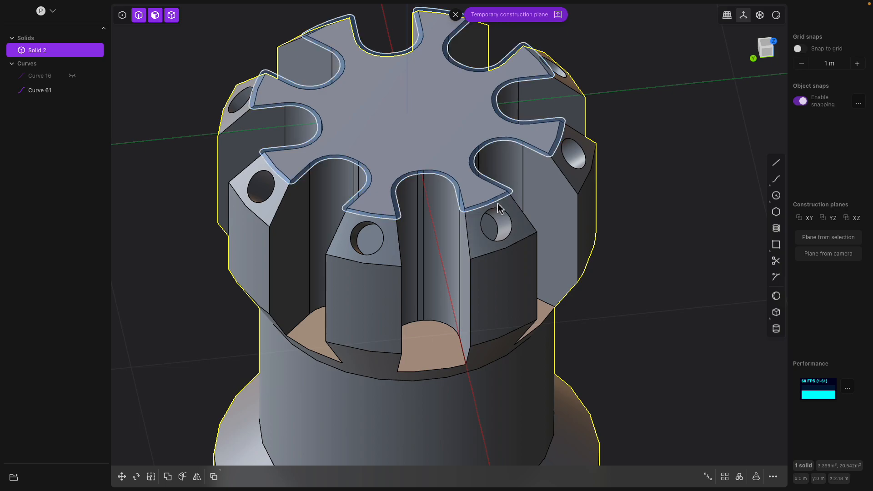
left_click(72, 90)
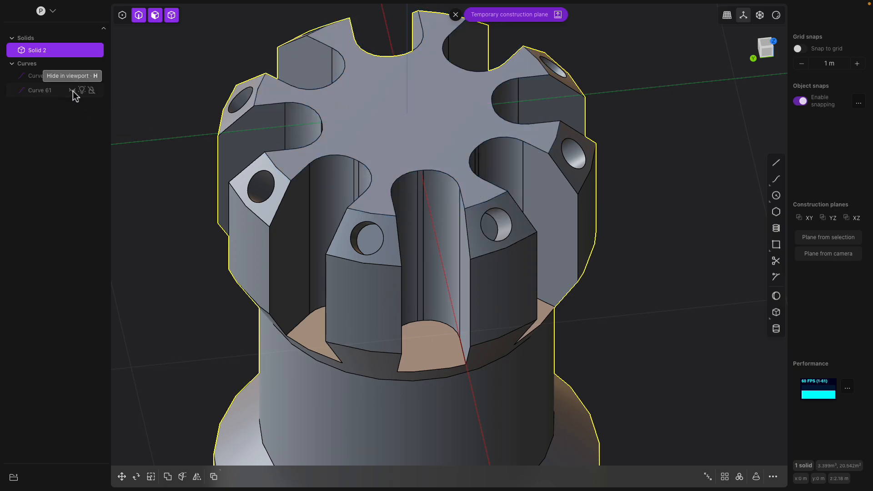
left_click(403, 159)
key("e")
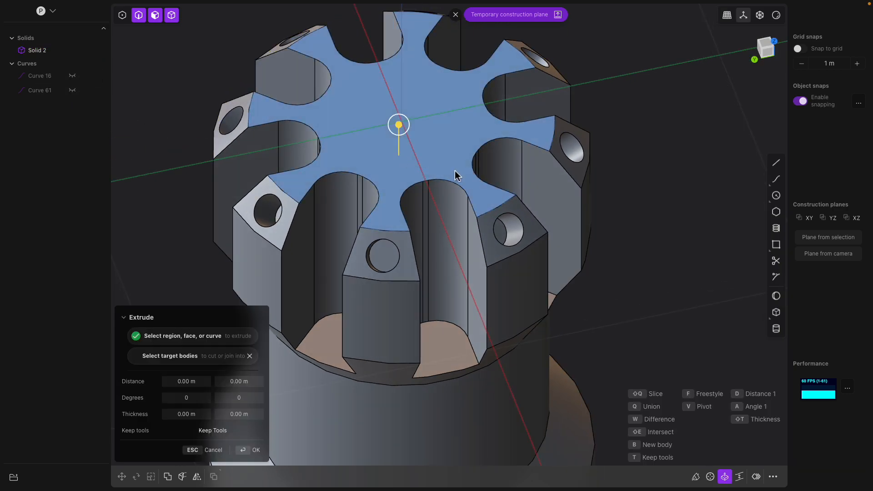
key("shift+p")
scroll(571, 206, "down", 2)
key("Escape")
Inspect the cap and the tank body from different angles
middle_click_drag(531, 242, 453, 207)
left_click(500, 201)
scroll(473, 241, "down", 4)
middle_click_drag(477, 277, 489, 228)
middle_click_drag(479, 332, 501, 220, "shift")
left_click(494, 272)
left_click(516, 239)
scroll(498, 335, "down", 4)
scroll(516, 245, "down", 4)
middle_click_drag(533, 328, 460, 277)
scroll(460, 277, "up", 4)
mouse_move(489, 192)
middle_mouse_down()
mouse_move(490, 222)
mouse_move(498, 215)
mouse_move(498, 225)
mouse_move(500, 202)
middle_mouse_up()
scroll(490, 222, "up", 3)
middle_click_drag(505, 292, 498, 181, "shift")
scroll(497, 181, "down", 1)
middle_click_drag(471, 256, 587, 298)
Create a sphere about 0.12 m in radius as a new body on the side of the tank body
left_click(777, 296)
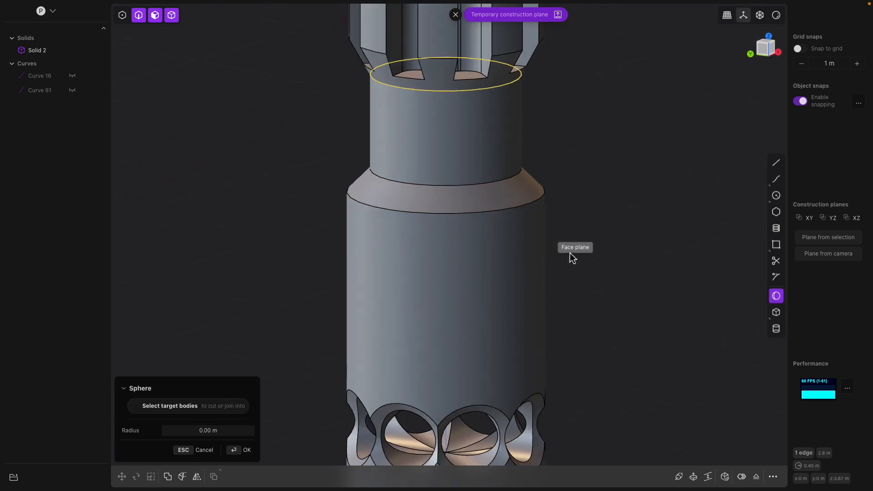
left_click(773, 45)
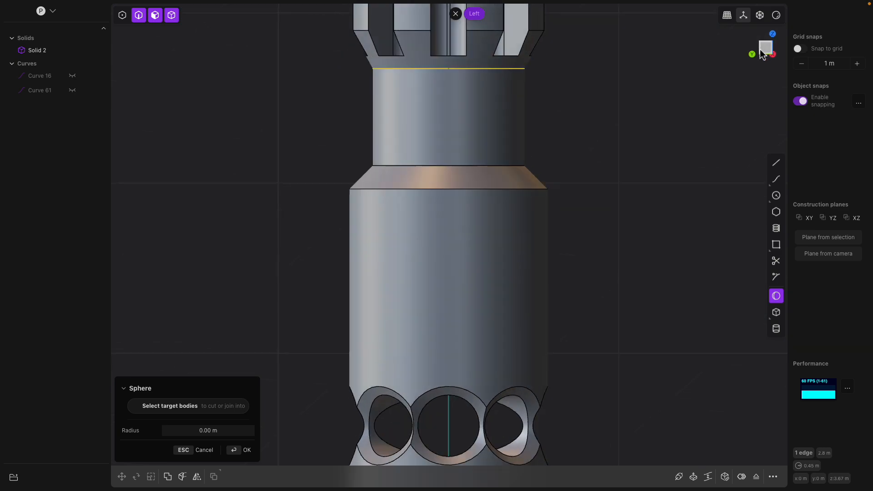
left_click(449, 299)
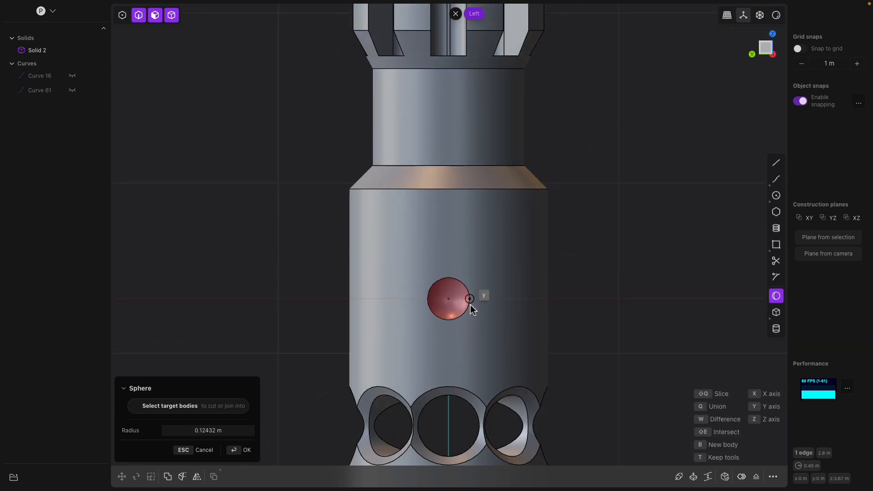
left_click(470, 305)
middle_click_drag(555, 315, 470, 351)
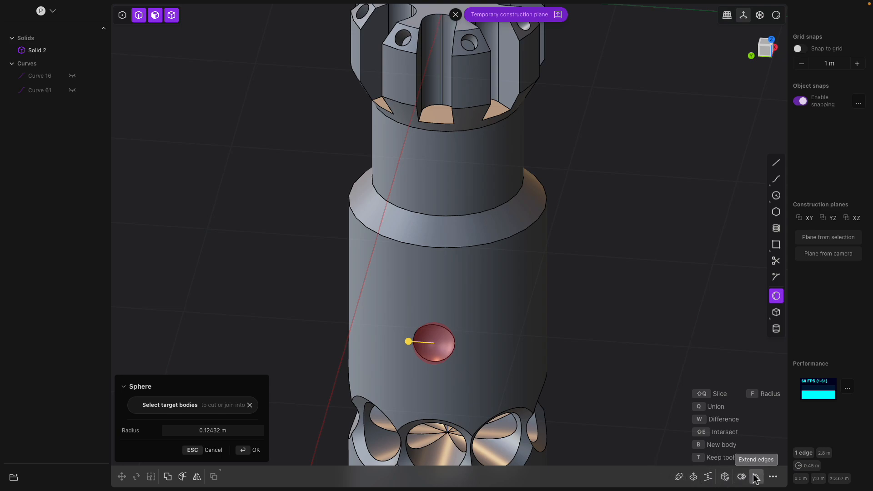
mouse_move(605, 358)
middle_mouse_down()
mouse_move(591, 355)
mouse_move(609, 357)
middle_mouse_up()
key("b")
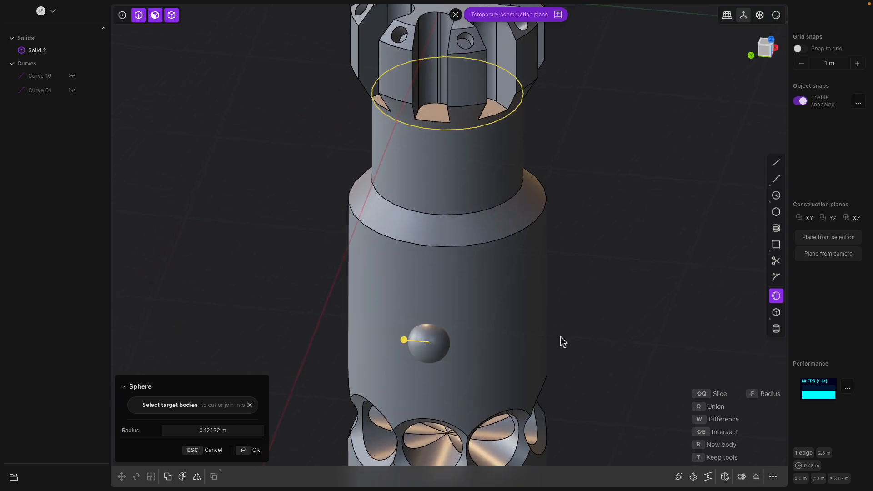
key("t")
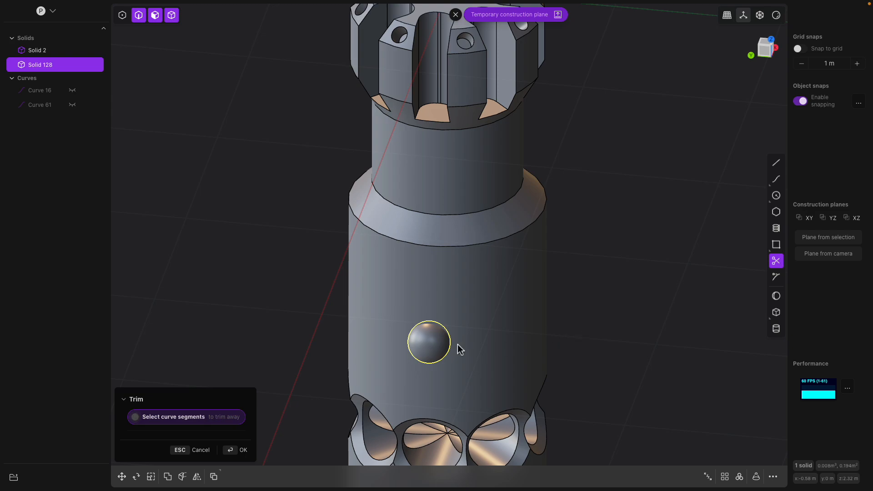
Radially array the sphere 12 times around the tank's central axis, centred on the top of the cap
left_click(739, 477)
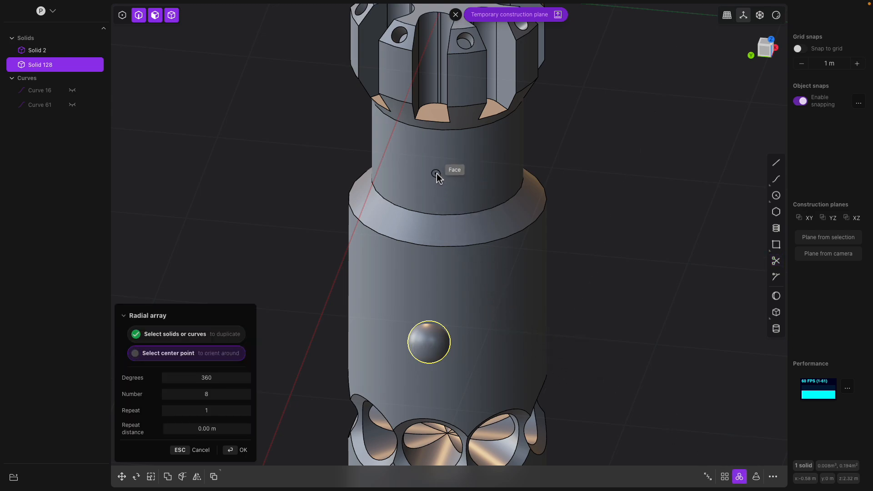
scroll(437, 178, "down", 3)
left_click(450, 53)
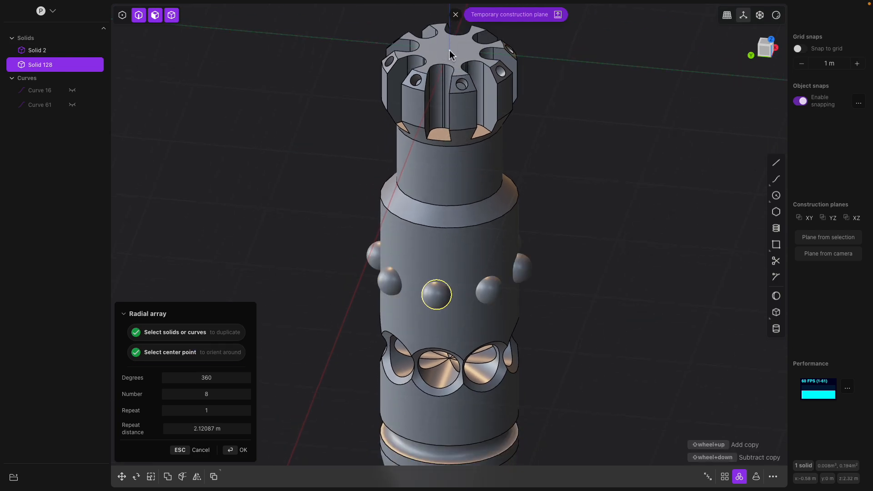
middle_click_drag(548, 313, 559, 263)
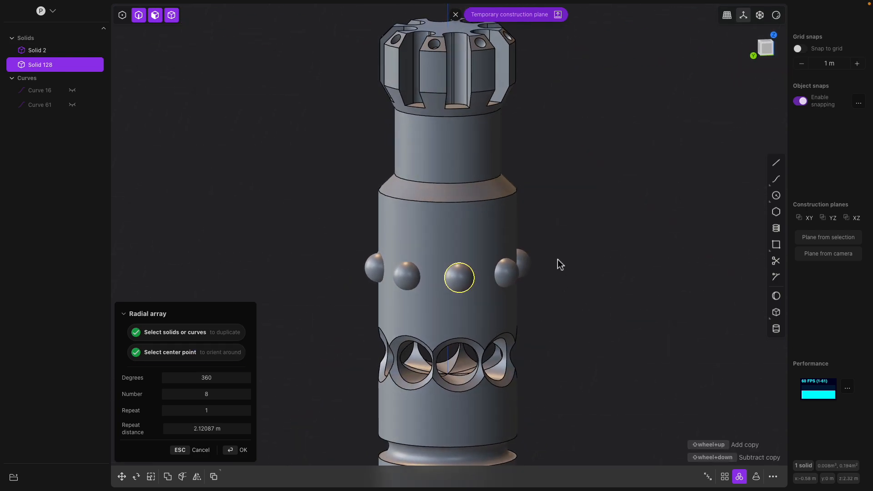
left_click(456, 15)
middle_click_drag(552, 171, 513, 297)
left_click_drag(206, 394, 223, 394)
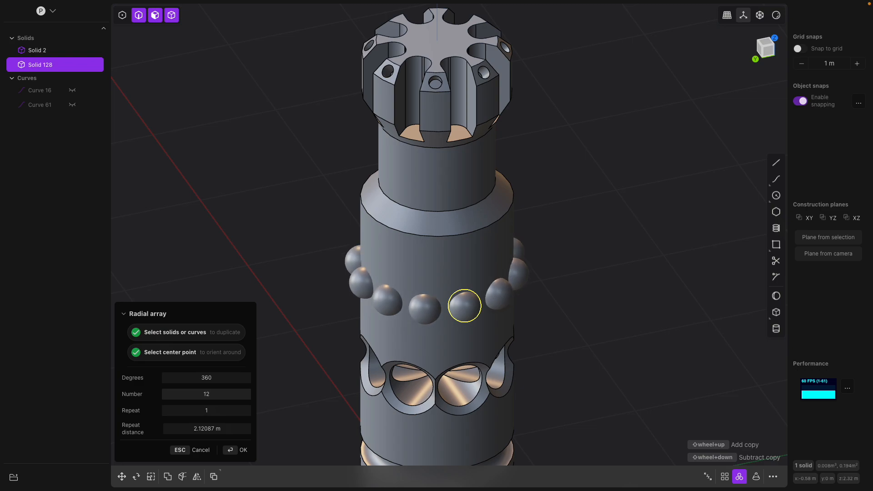
middle_click_drag(491, 314, 469, 297)
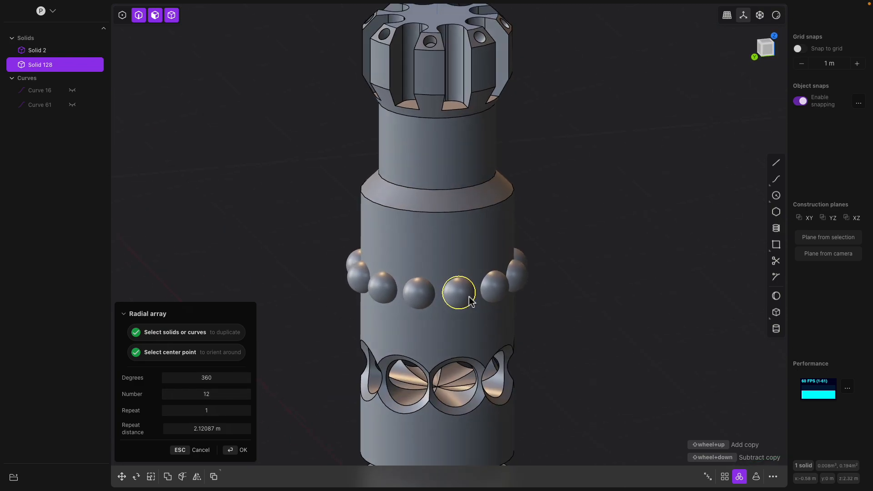
key("Return")
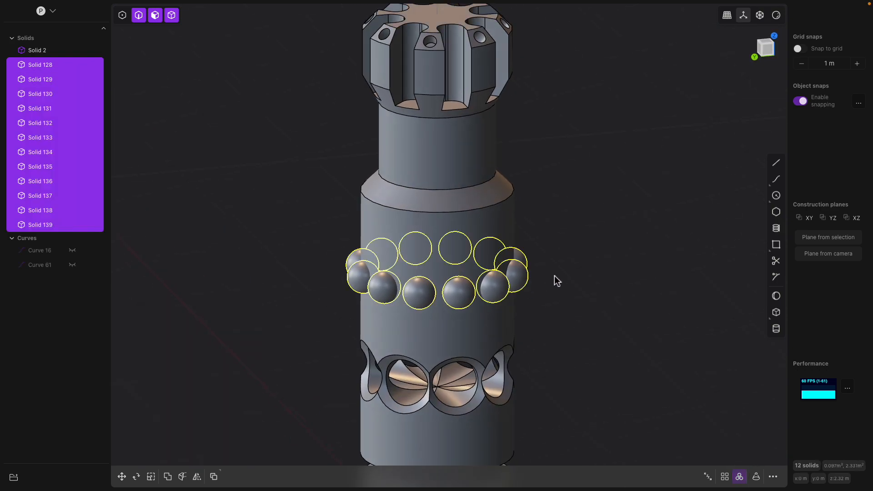
left_click(483, 218)
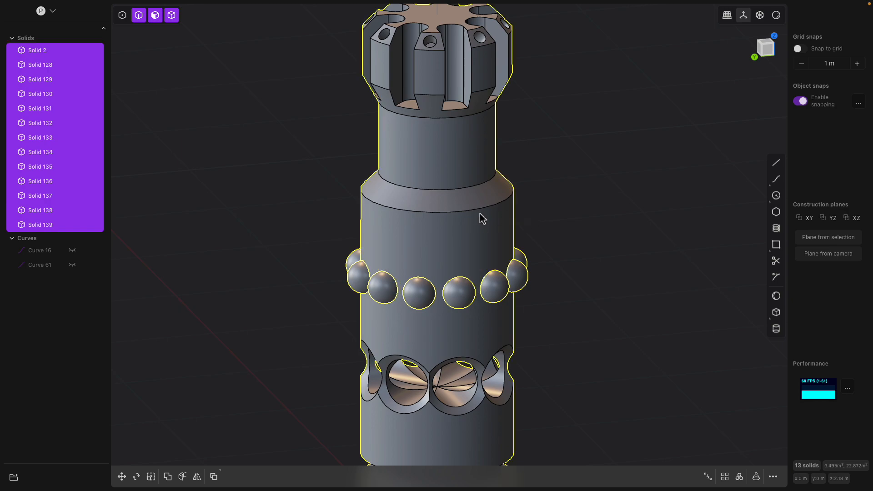
key("b")
key("Escape")
key("Escape")
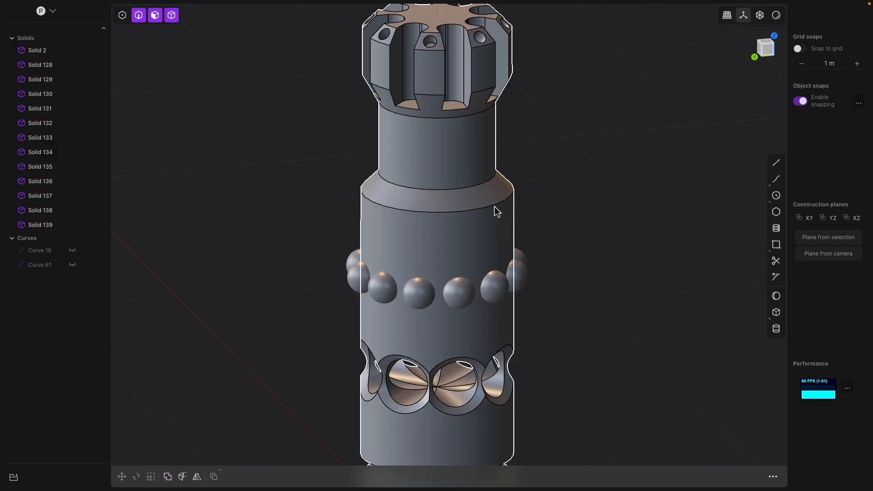
Subtract all the arrayed spheres from the tank body to cut a ring of spherical recesses
left_click(497, 211)
key("ctrl+a")
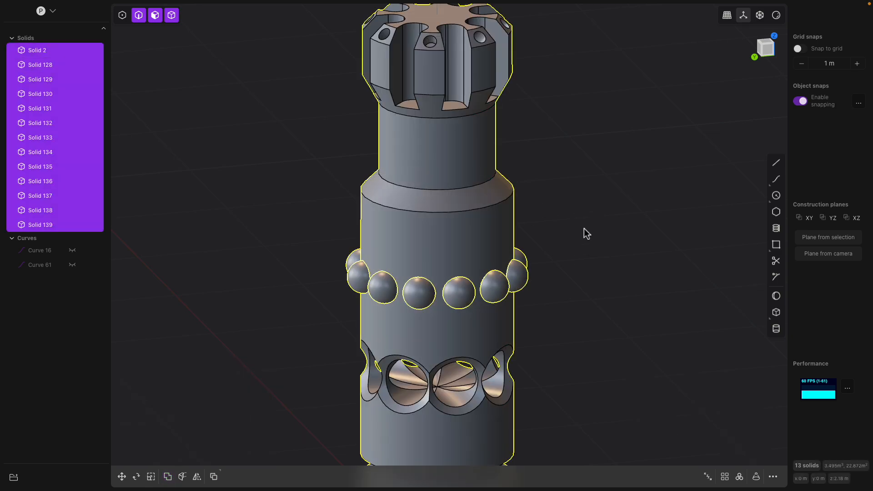
key("q")
middle_click_drag(560, 216, 500, 287)
key("Return")
key("Escape")
Fillet the rim edges of the spherical recesses by about 0.02 m
left_click(407, 294)
scroll(460, 284, "up", 2)
left_click(453, 290)
left_click(472, 284, "shift")
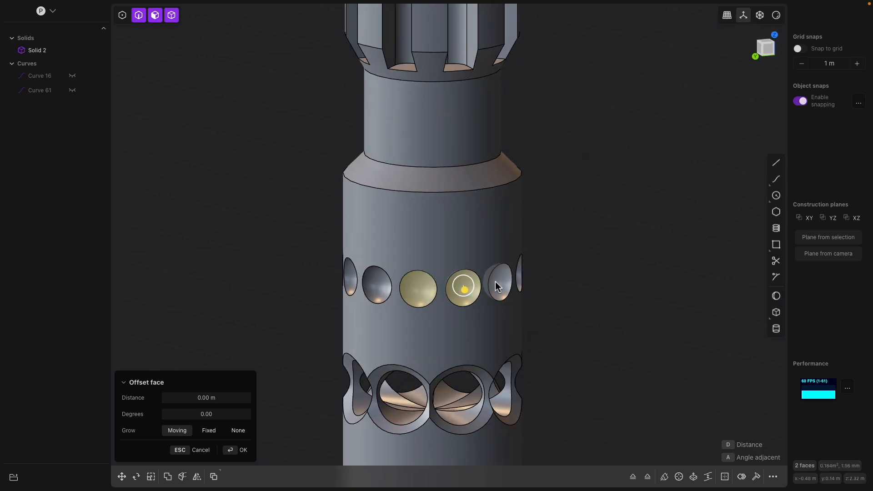
scroll(501, 287, "up", 2)
left_click(403, 289)
left_click(412, 270)
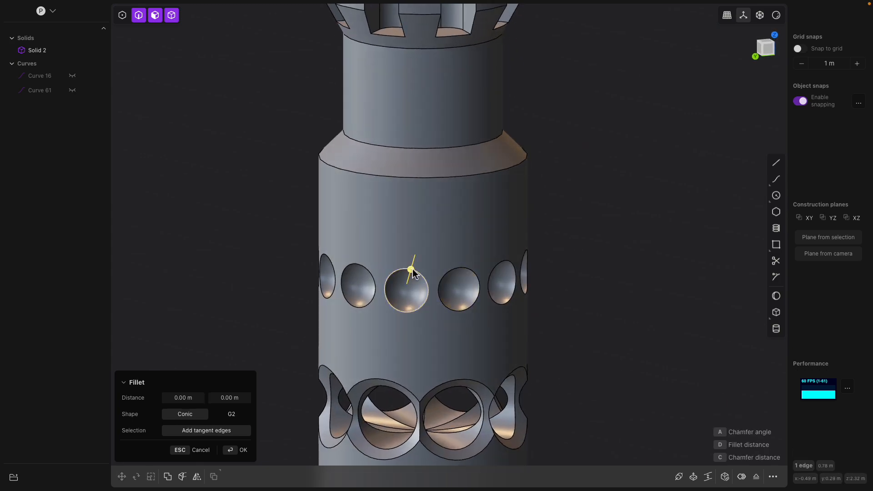
left_click_drag(414, 271, 414, 273)
middle_click_drag(436, 275, 419, 265)
scroll(420, 265, "up", 3)
left_click(434, 269)
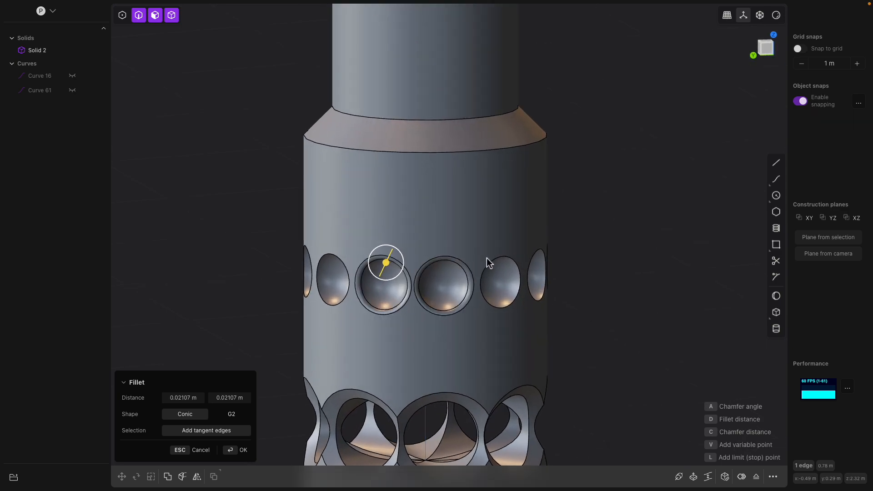
left_click(498, 260)
middle_click_drag(527, 269, 455, 269)
left_click(476, 269)
left_click(471, 267)
left_click(524, 267)
middle_click_drag(525, 268, 484, 281)
left_click(527, 272)
left_click(486, 289)
middle_click_drag(531, 292, 545, 220)
key("Return")
Duplicate the edge at the base of the neck as a curve and move it up about 0.1 m
left_click(579, 228)
left_click(512, 165)
key("f")
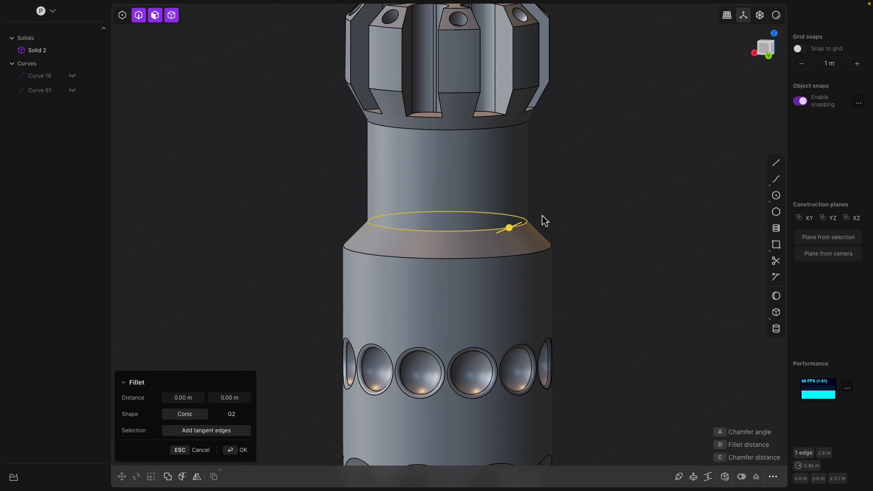
key("ctrl+d")
left_click_drag(449, 191, 455, 175)
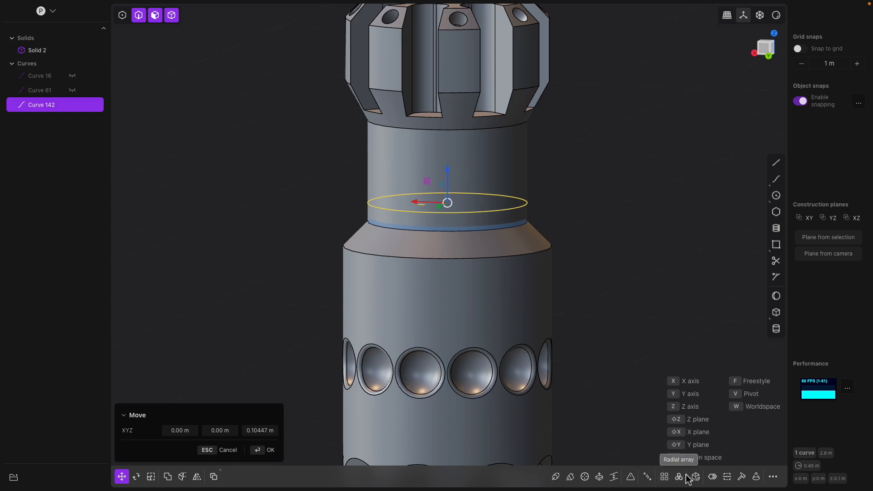
Array the neck curve upward in a rectangular array of 5 copies spaced about 0.35 m apart
left_click(664, 477)
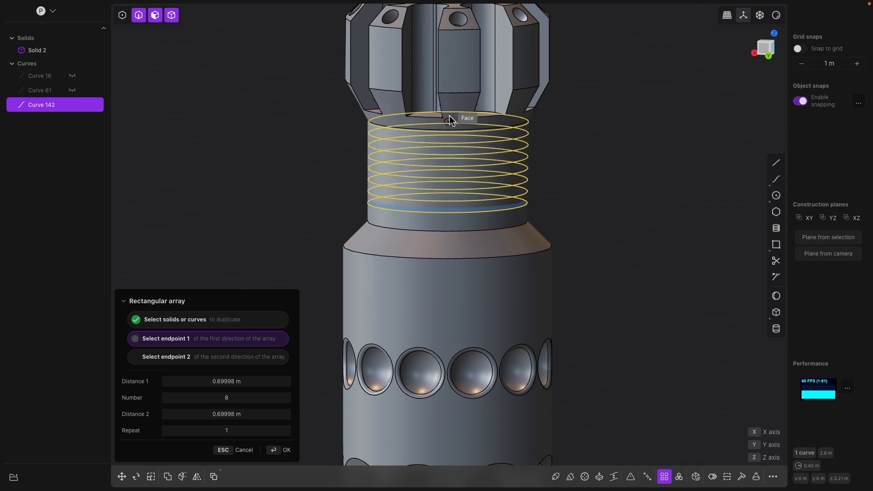
left_click(448, 146)
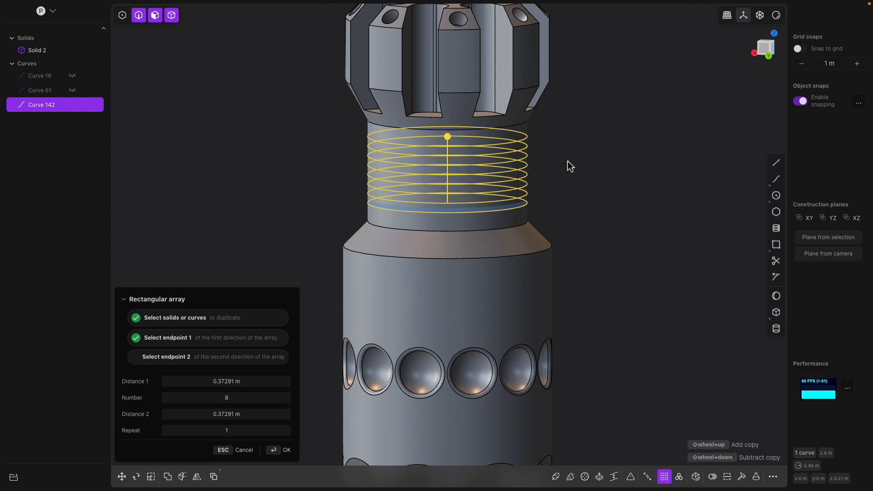
scroll(567, 162, "down", 3, "shift")
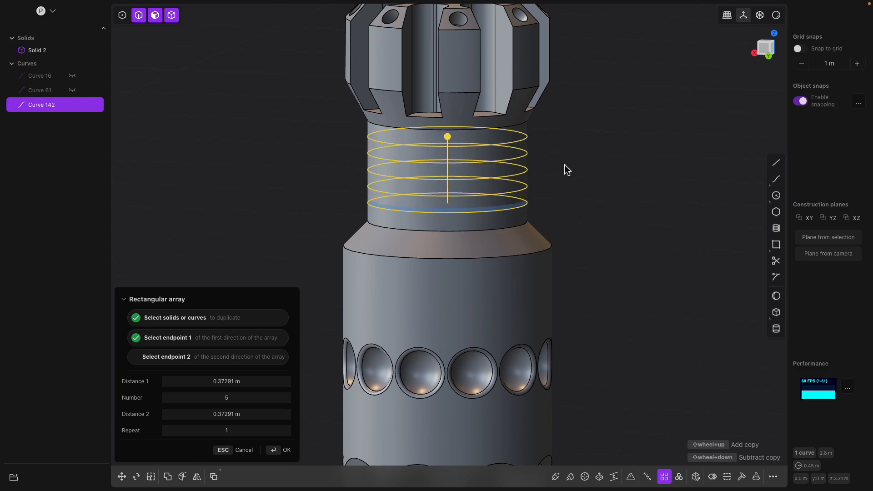
scroll(567, 171, "down", 1, "shift")
scroll(567, 170, "up", 1, "shift")
left_click_drag(449, 136, 452, 147)
mouse_move(572, 145)
middle_mouse_down()
mouse_move(579, 135)
mouse_move(571, 137)
middle_mouse_up()
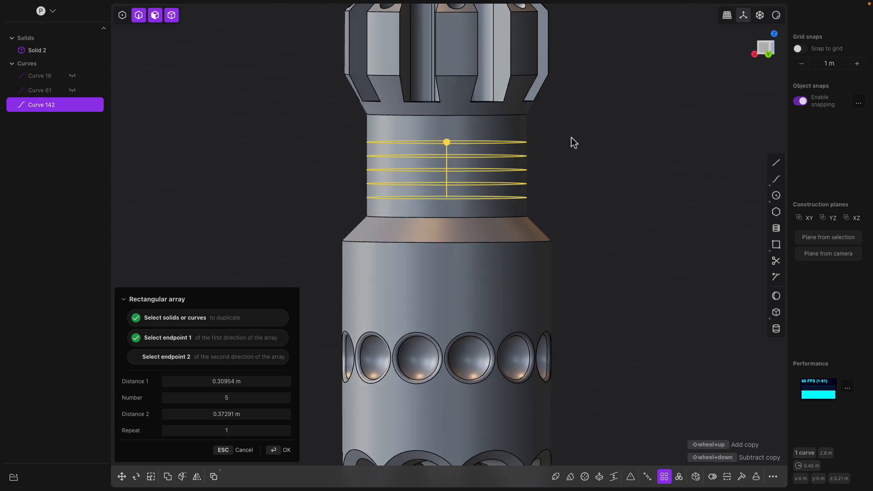
left_click_drag(446, 142, 449, 135)
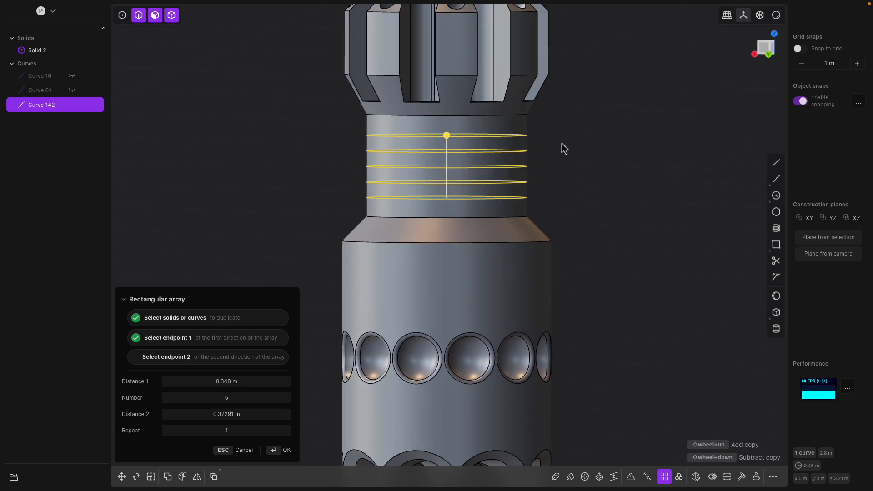
key("Return")
Sweep a pipe of about 0.033 m section along the neck curves to cut grooves into the neck
middle_click_drag(564, 146, 569, 164)
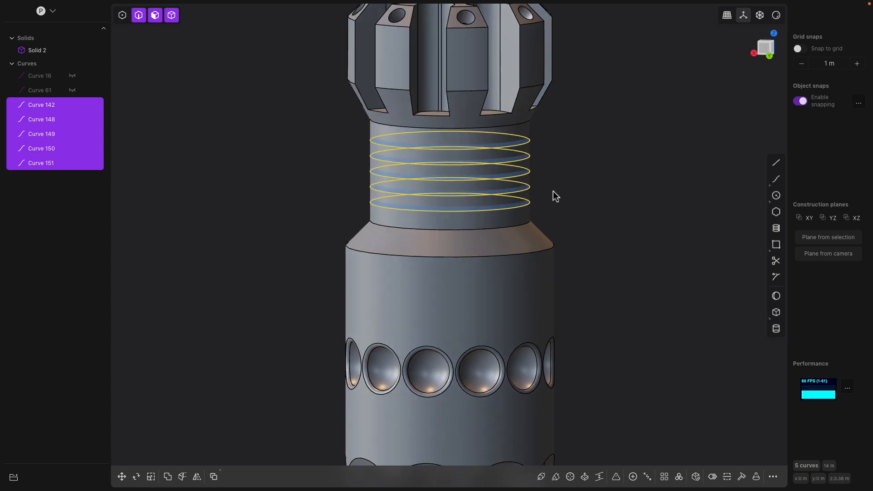
middle_click_drag(541, 217, 535, 231, "shift")
scroll(535, 231, "up", 3)
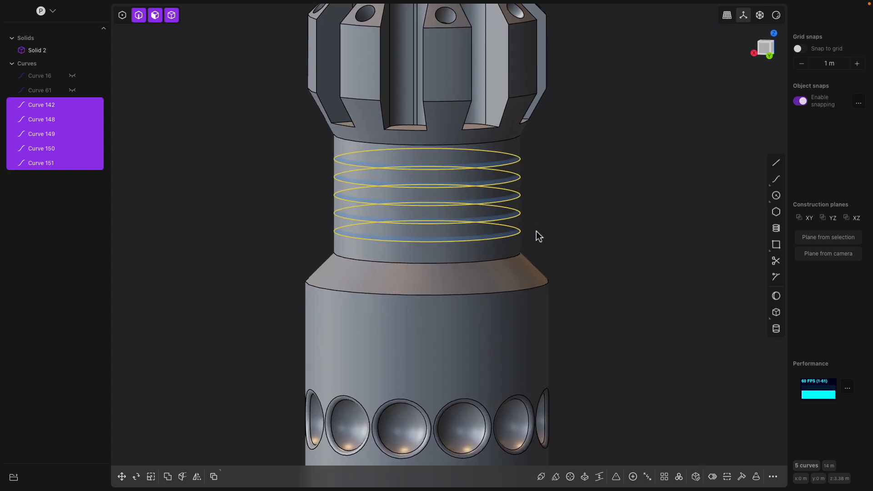
left_click(541, 477)
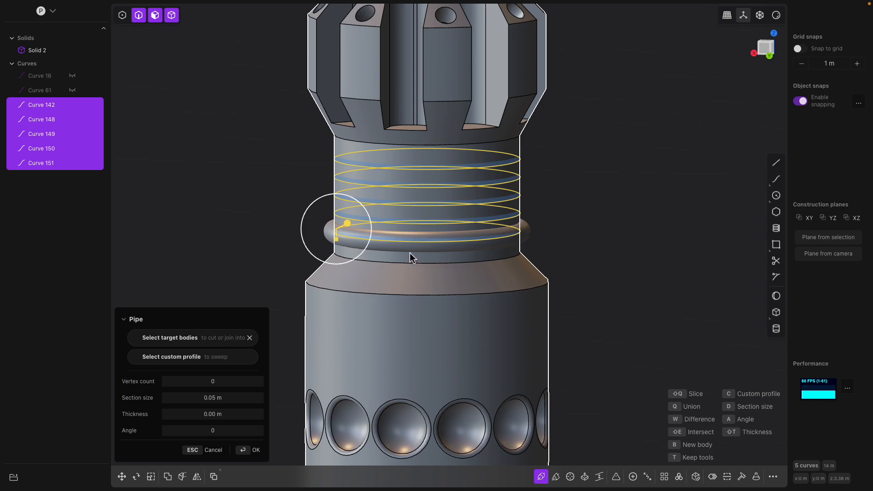
mouse_move(398, 212)
middle_mouse_down()
mouse_move(408, 206)
mouse_move(397, 215)
middle_mouse_up()
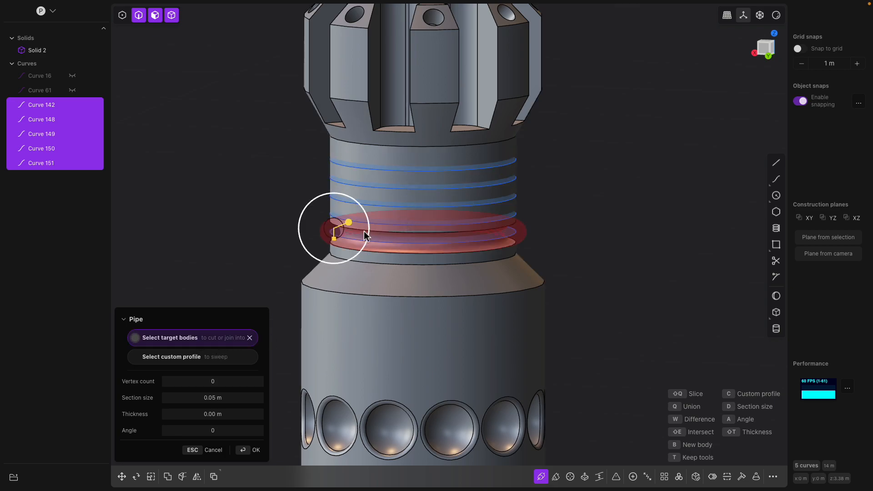
scroll(411, 225, "up", 3)
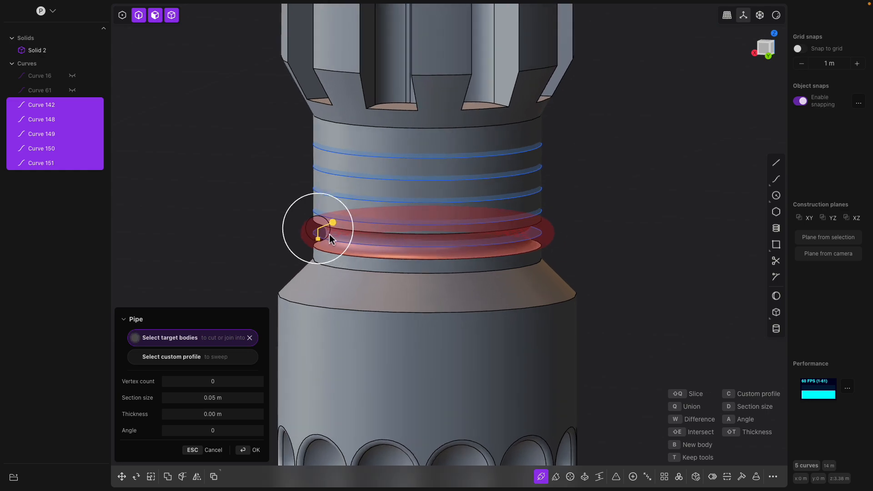
left_click_drag(333, 226, 327, 227)
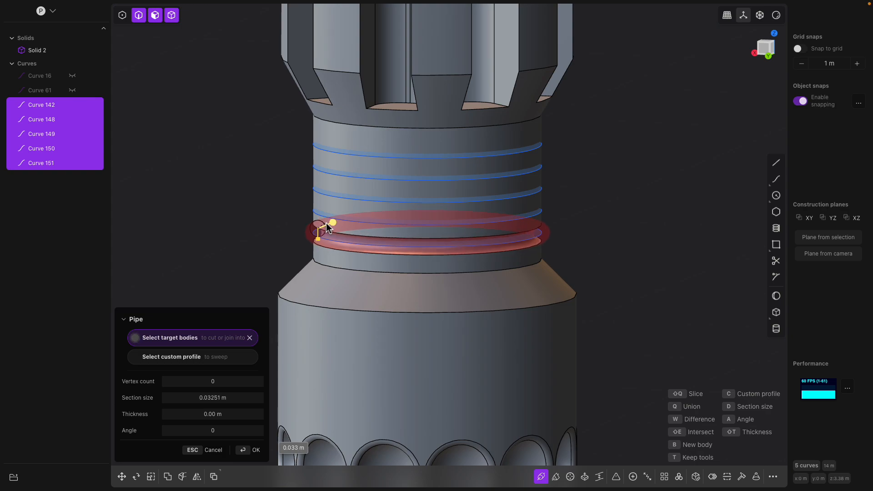
key("Return")
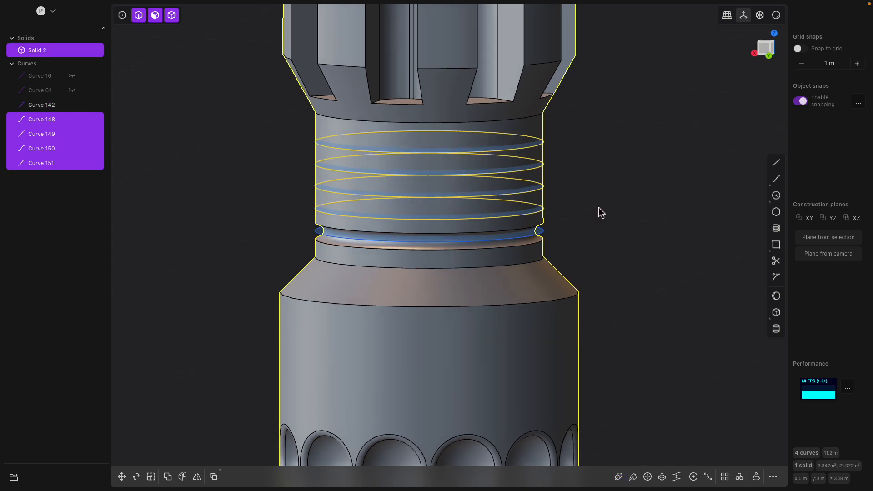
Undo the pipe groove and its related changes on the neck
scroll(587, 214, "up", 2)
left_click(526, 213)
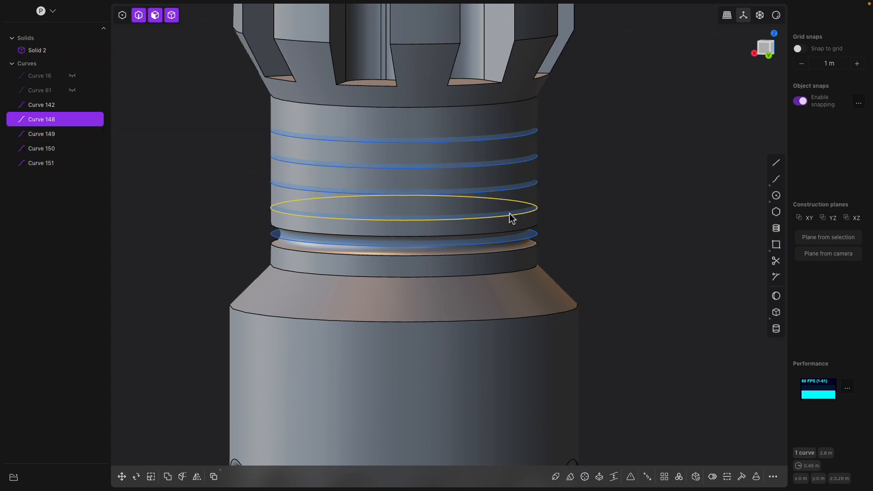
mouse_move(70, 122)
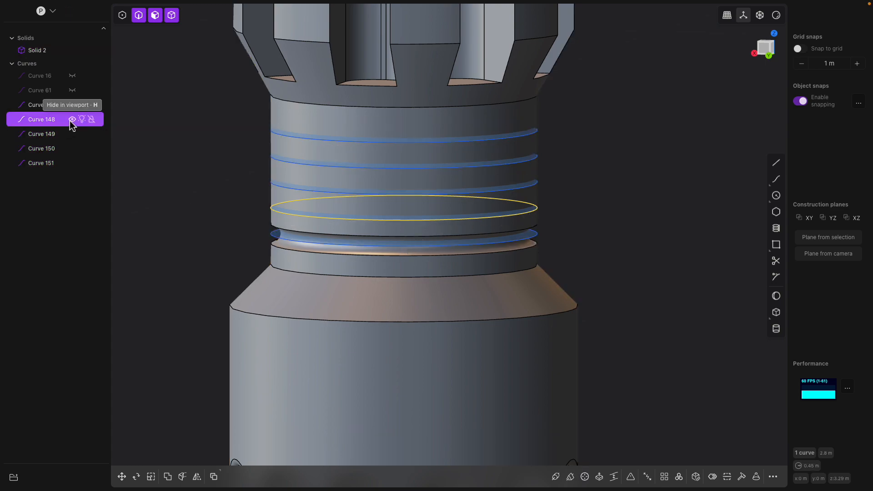
key("Escape")
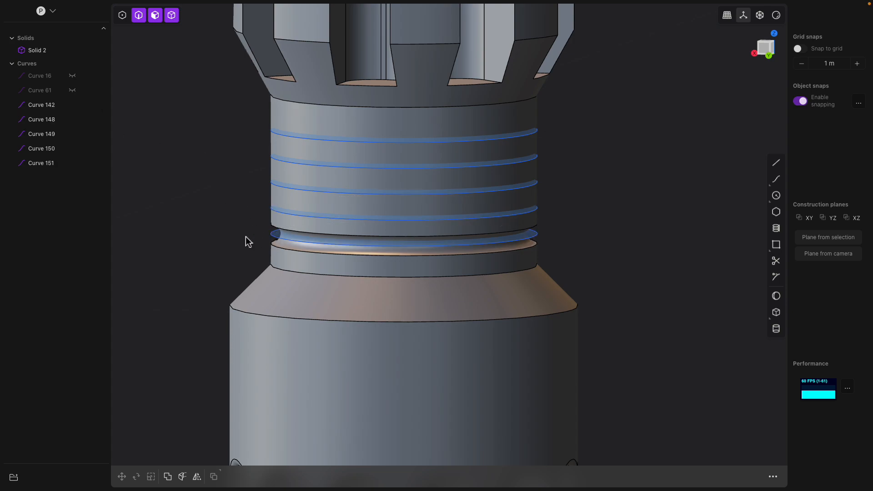
key("super+z")
key("super+z")
key("super+z")
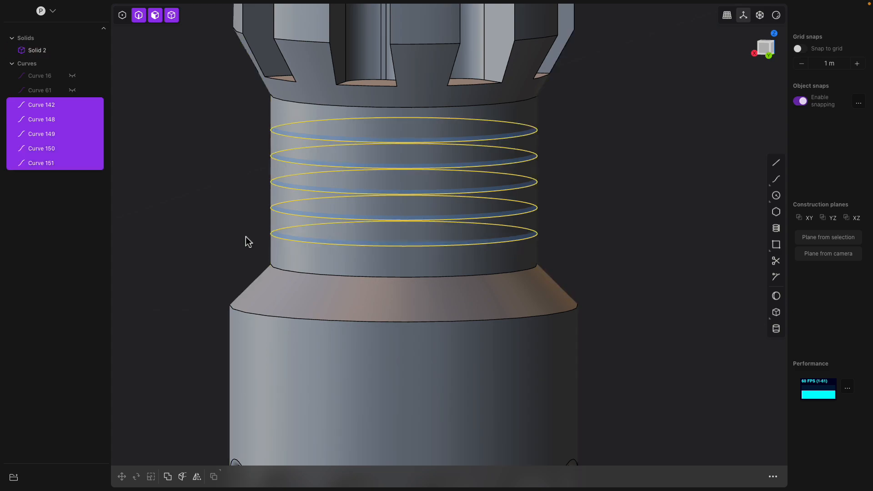
Hide the four upper copied curves on the neck, leaving only the lowest one visible
left_click(547, 242)
left_click(429, 240)
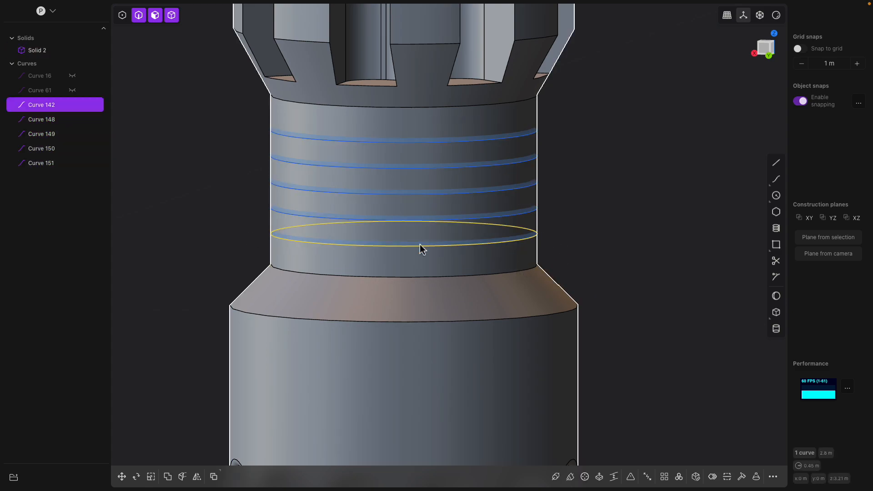
left_click(72, 119)
left_click(72, 134)
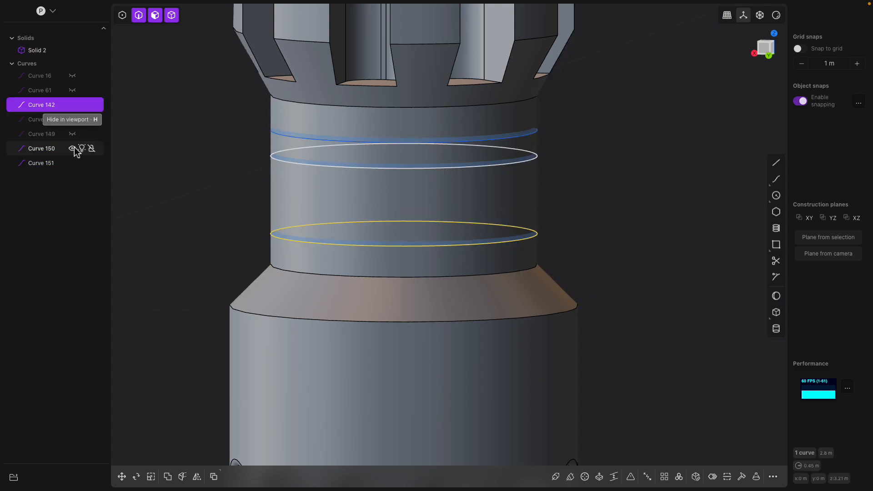
left_click(72, 149)
left_click(72, 163)
key("Escape")
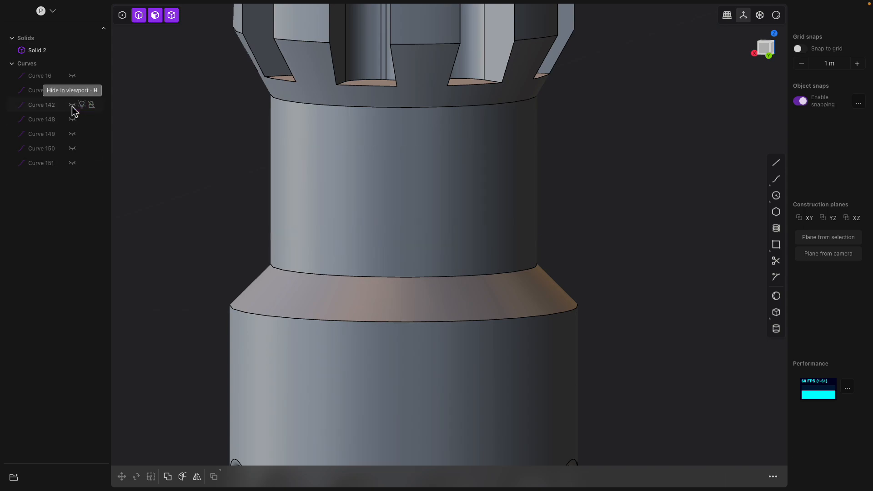
Sweep a pipe of 0.05 m section along the lowest neck curve
left_click(353, 246)
scroll(449, 279, "down", 2)
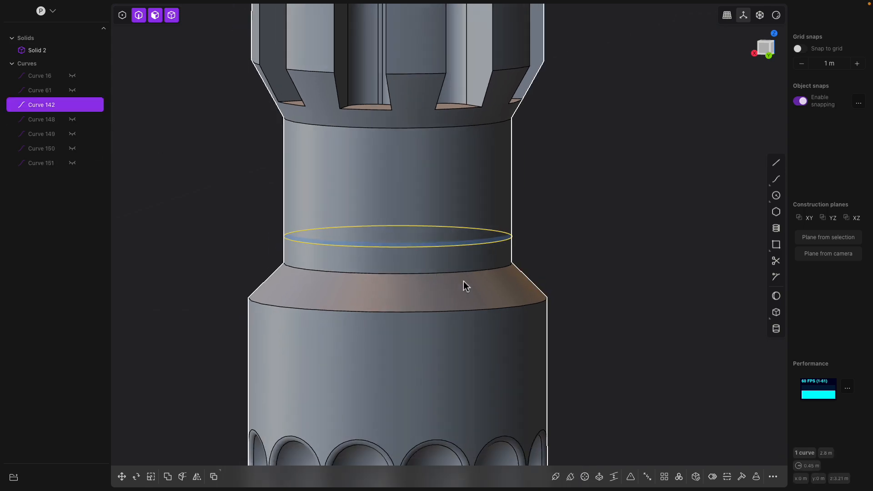
left_click(556, 477)
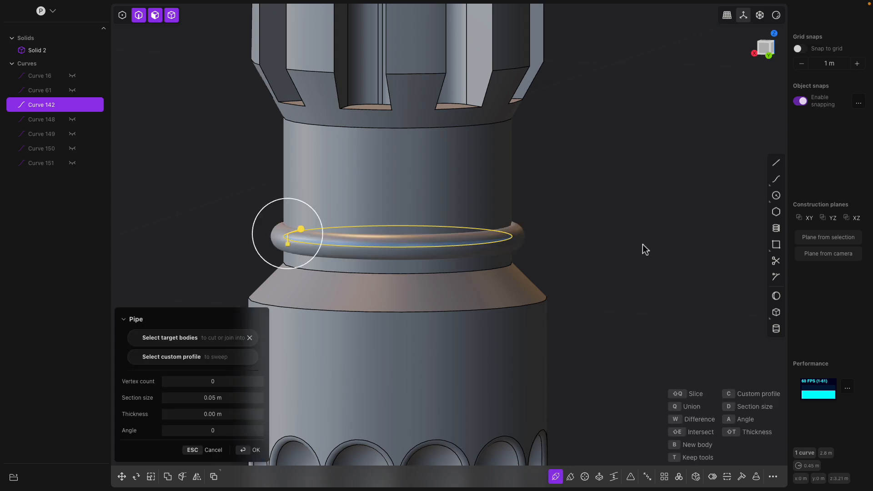
key("Return")
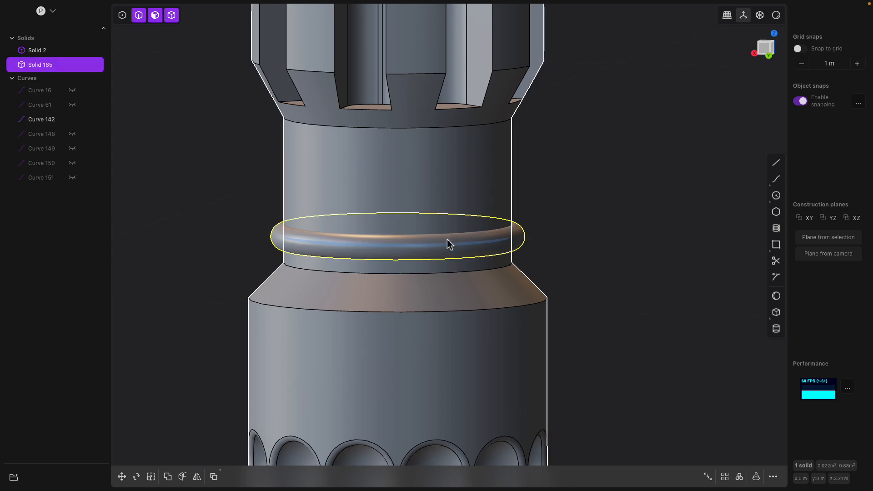
Abandon the array and undo the 0.05 m pipe
left_click(725, 477)
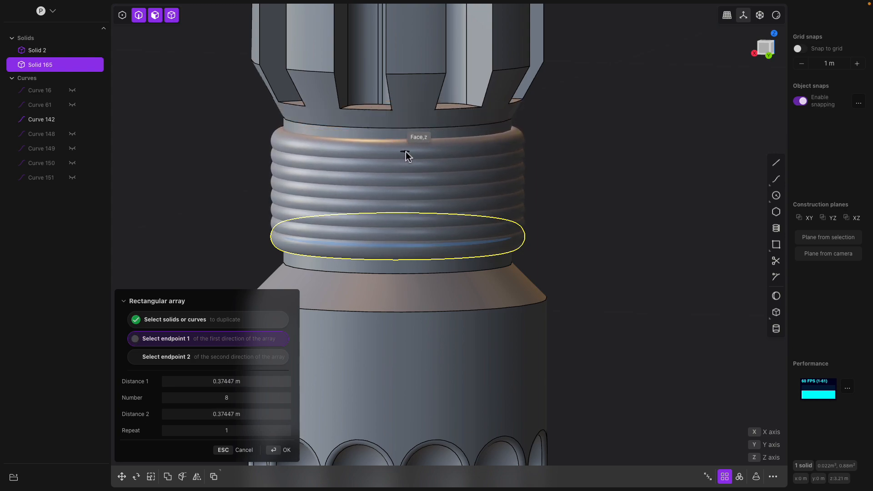
left_click(405, 152)
middle_click_drag(526, 183, 514, 247)
key("Escape")
key("ctrl+z")
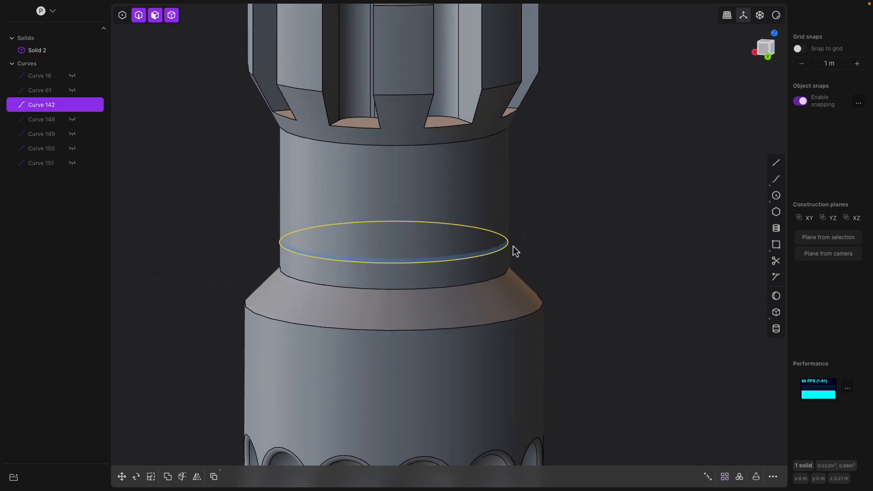
Sweep a pipe of about 0.025 m section along the lowest neck curve
left_click(51, 109)
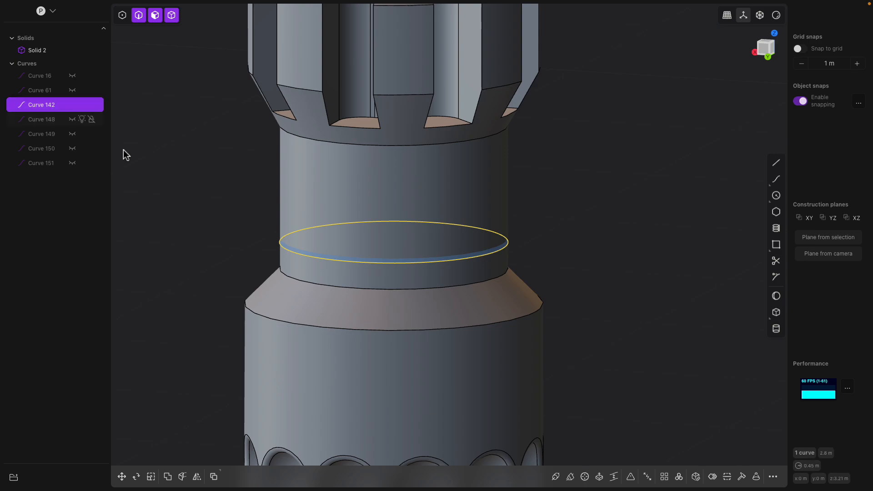
left_click(557, 476)
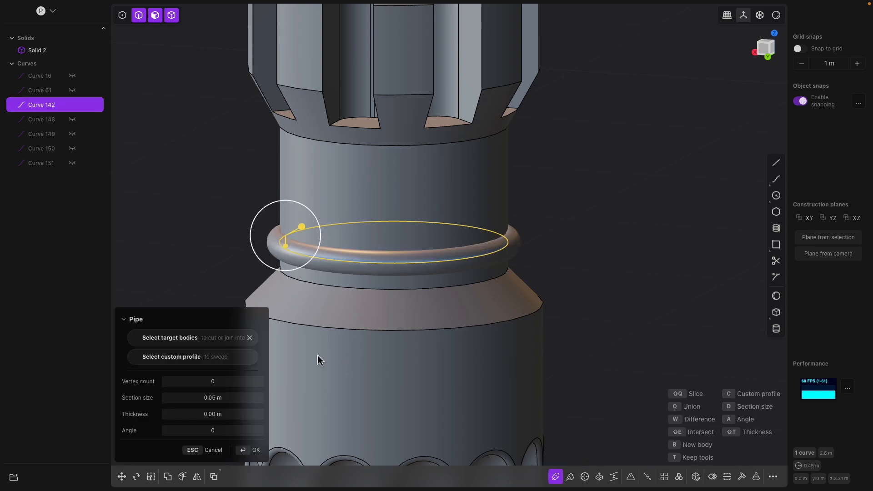
left_click_drag(304, 229, 291, 237)
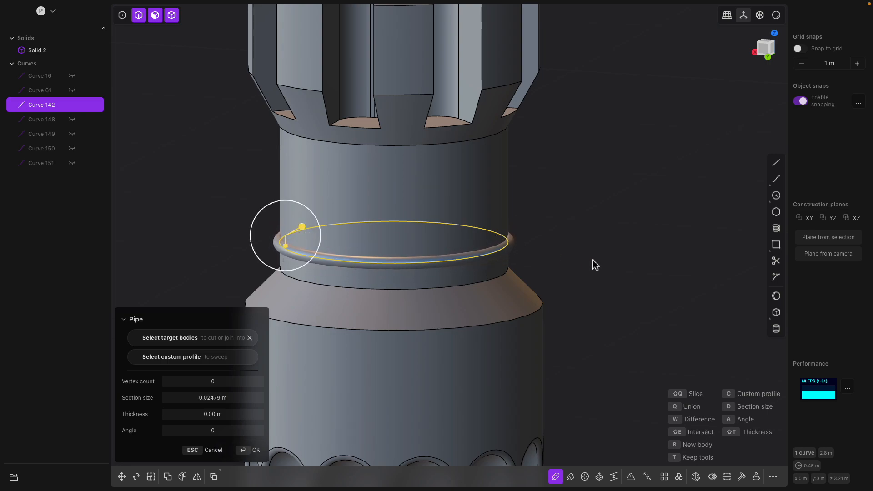
key("Return")
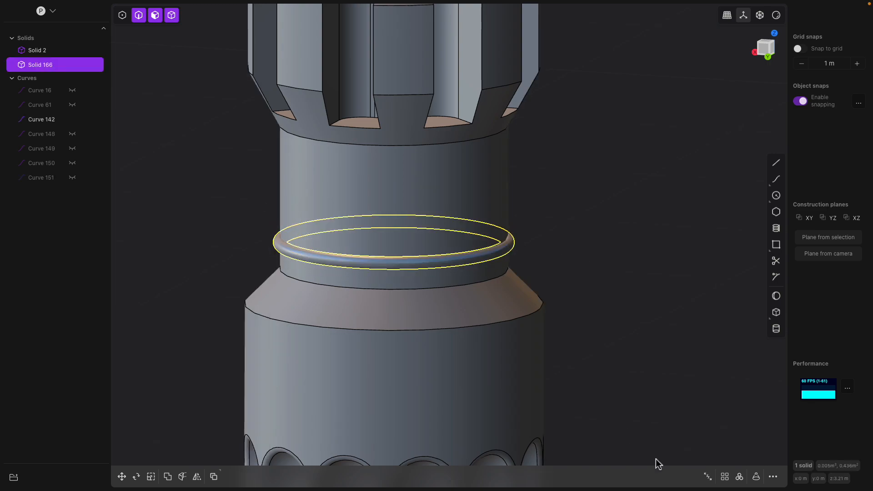
Array the pipe ring upward in a rectangular array of 7 copies about 0.39 m apart
left_click(725, 477)
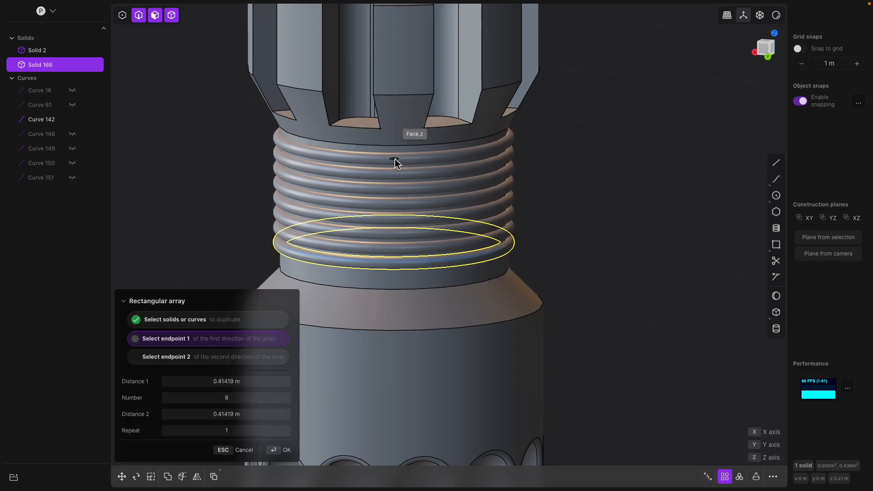
left_click(395, 167)
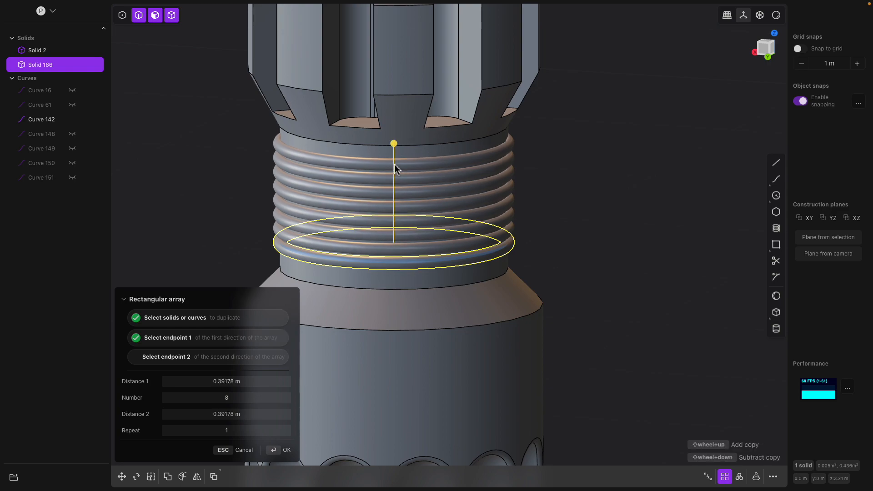
scroll(547, 191, "down", 1, "shift")
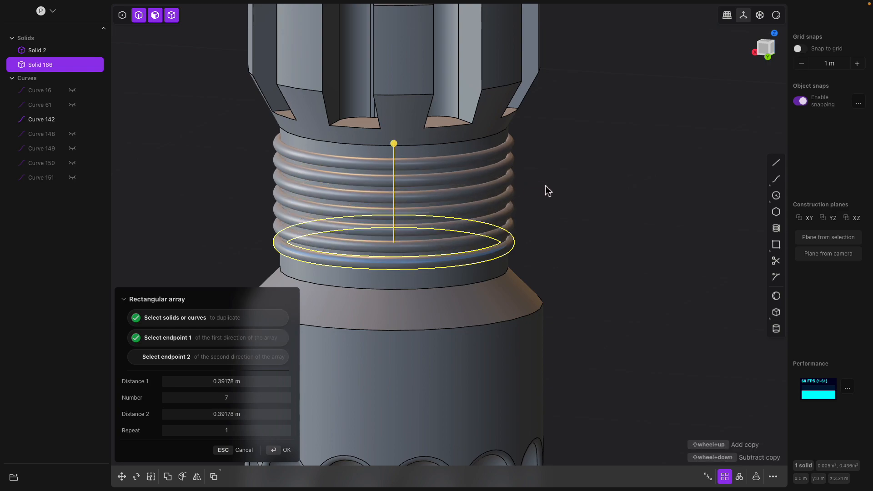
key("Return")
Union the seven pipe rings with the main body
middle_click_drag(545, 186, 539, 154)
left_click(507, 107)
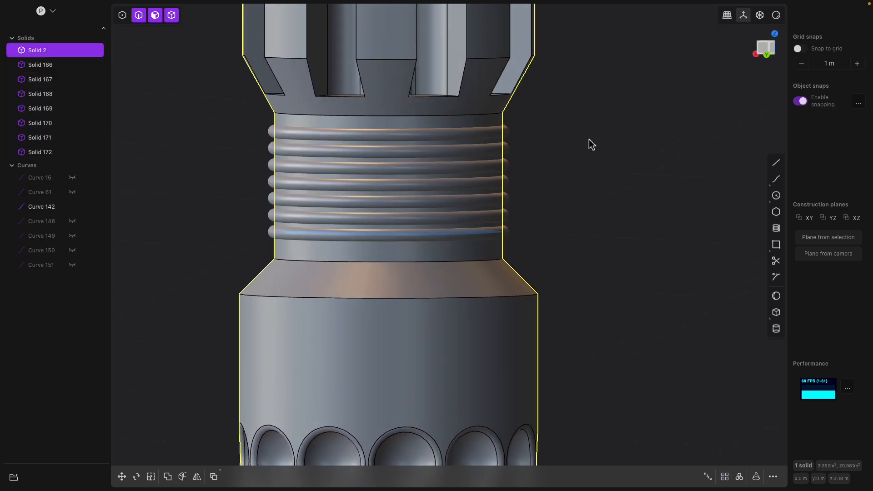
key("a")
key("q")
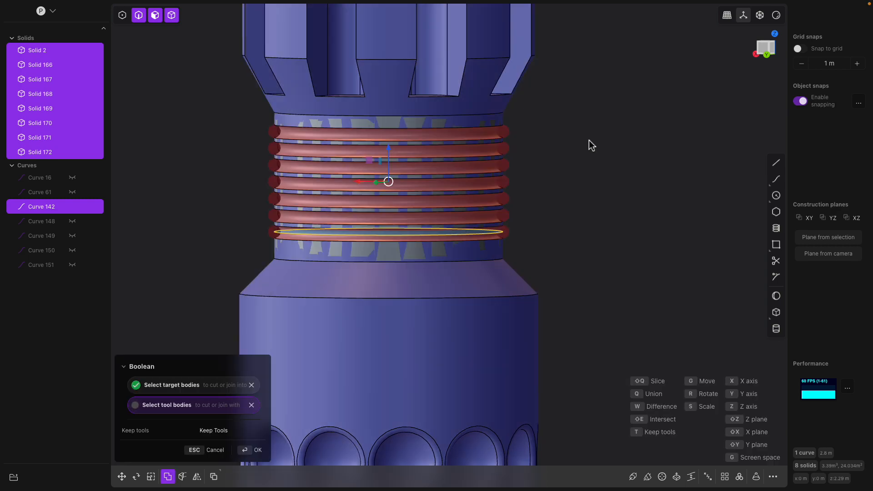
key("Return")
Hide the lowest neck curve
scroll(553, 184, "down", 5)
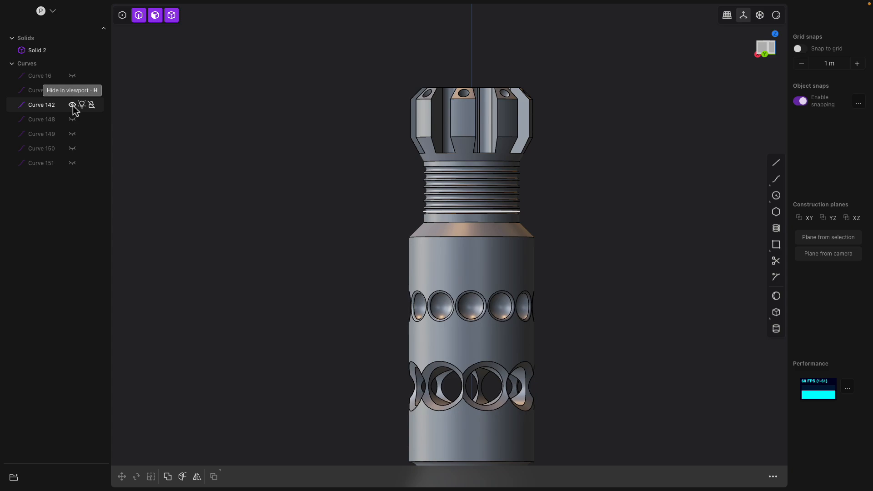
left_click(72, 105)
Fillet the shoulder edge below the neck with a radius of about 0.21 m
scroll(464, 267, "down", 5)
middle_click_drag(466, 269, 467, 194, "shift")
middle_click_drag(487, 169, 465, 218)
scroll(494, 187, "up", 4)
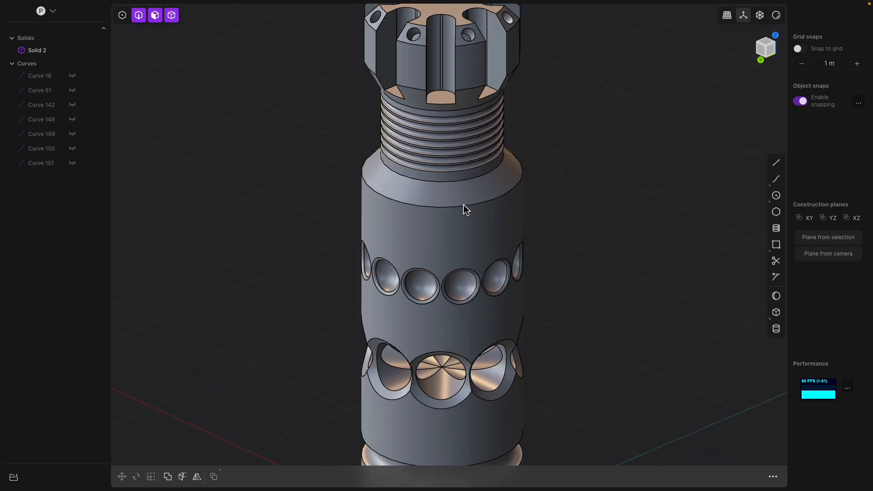
left_click(471, 206)
key("f")
mouse_move(472, 207)
left_mouse_down()
mouse_move(485, 203)
mouse_move(466, 204)
mouse_move(481, 208)
left_mouse_up()
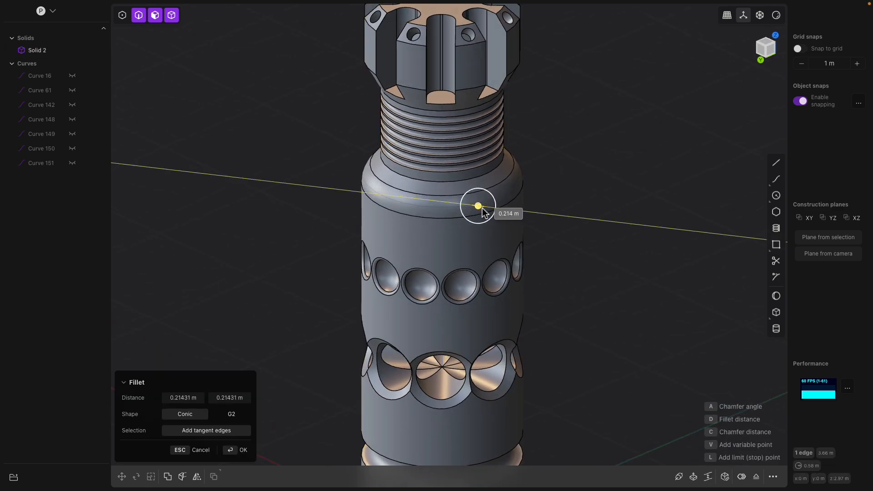
key("Return")
Offset the boundary of one spherical recess inward by about 0.067 m
middle_click_drag(562, 288, 496, 208)
left_click(450, 186)
middle_click_drag(458, 186, 434, 192)
scroll(452, 207, "up", 2)
middle_click_drag(453, 209, 452, 247, "shift")
scroll(458, 229, "up", 3)
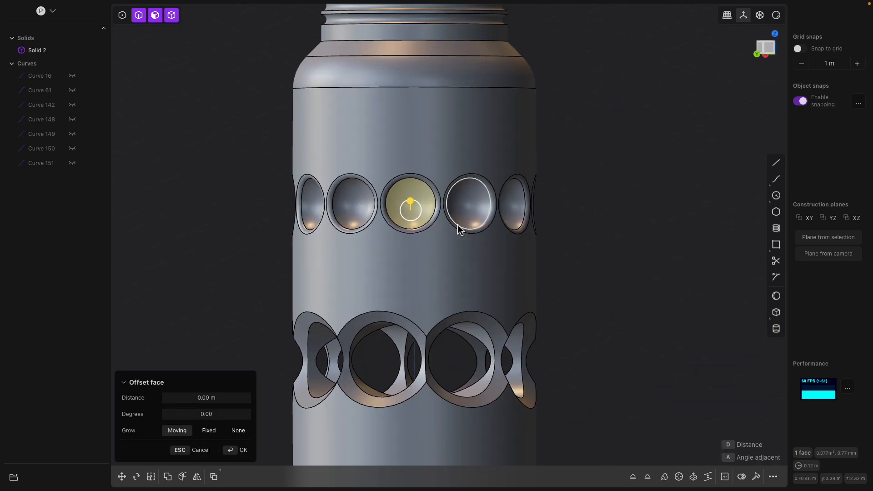
key("o")
key("d")
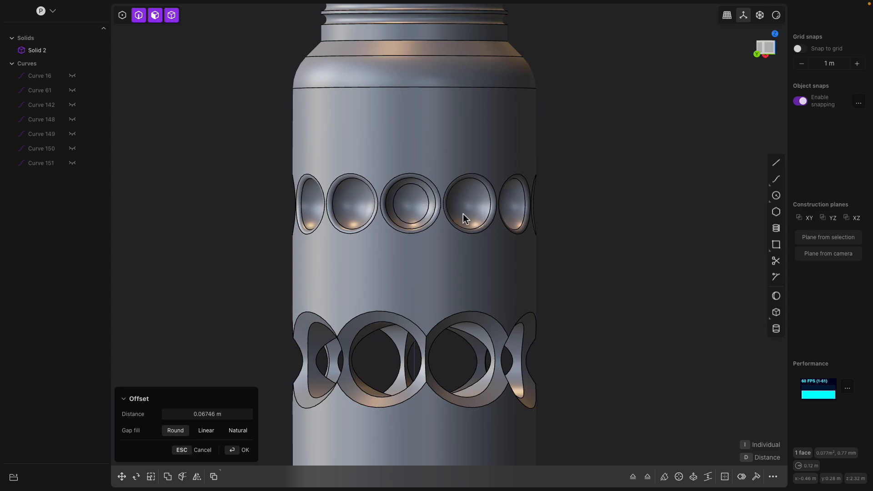
middle_click_drag(467, 218, 443, 220)
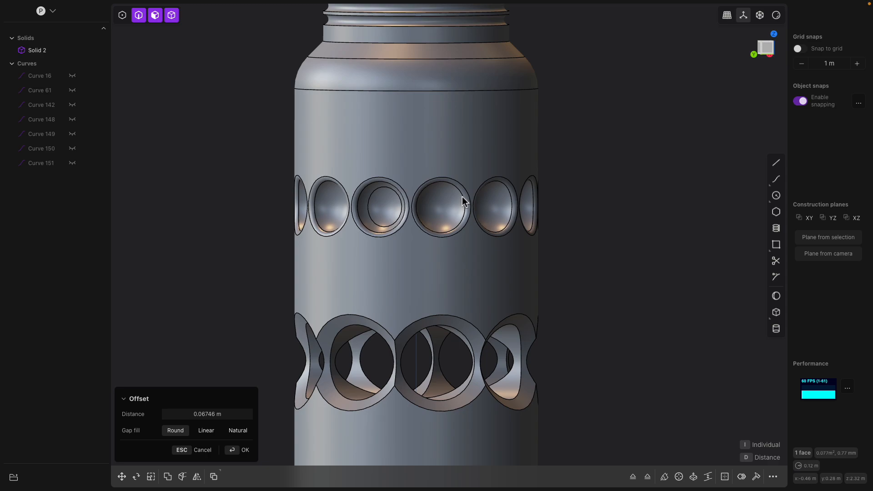
key("Return")
middle_click_drag(429, 197, 452, 231)
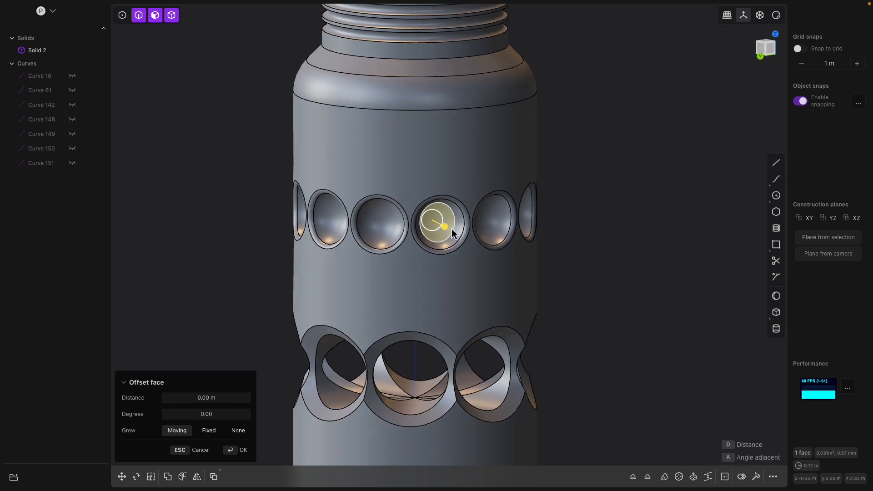
left_click_drag(445, 227, 451, 230)
key("Return")
middle_click_drag(463, 268, 471, 267)
key("e")
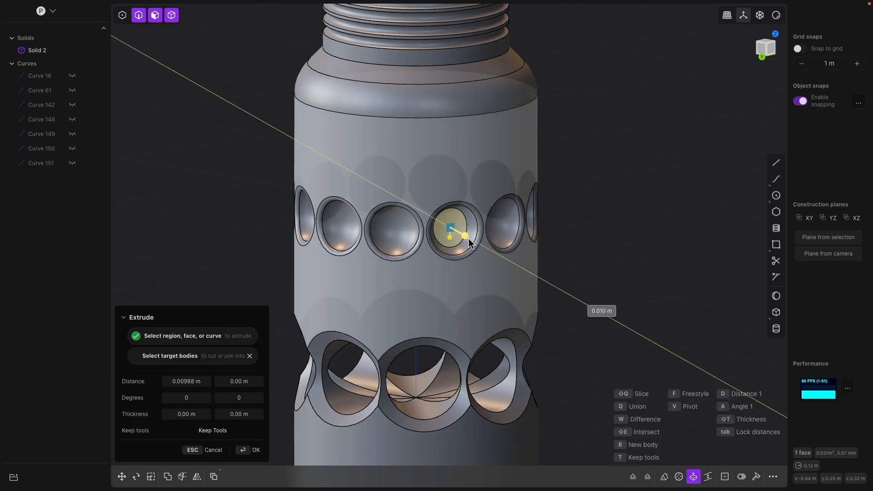
left_click(533, 268)
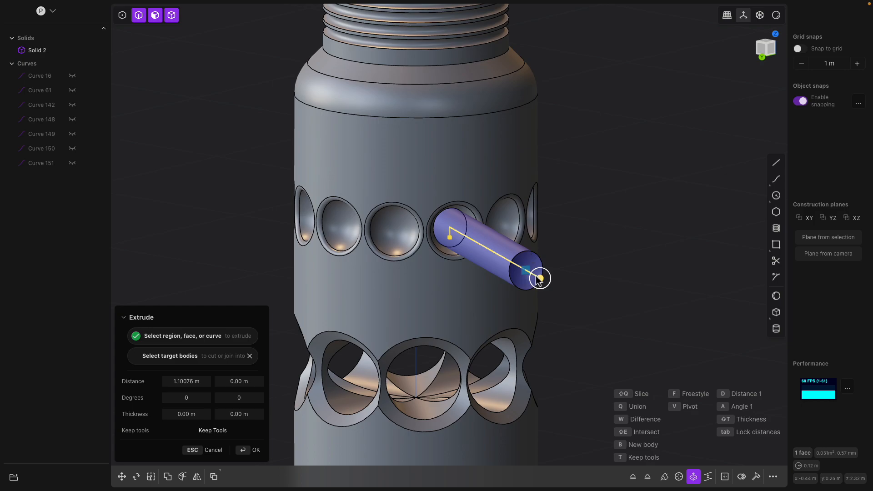
left_click_drag(540, 271, 556, 258)
middle_click_drag(575, 279, 542, 275)
left_click_drag(546, 290, 600, 249)
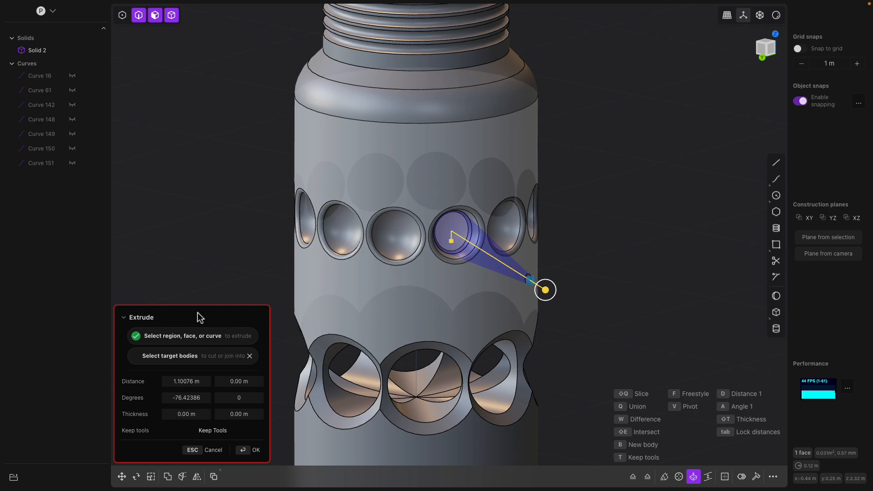
key("Escape")
Extrude the inner circular face of the recess outward about 0.52 m as a separate cylinder
left_click(459, 230)
middle_click_drag(460, 231, 495, 251)
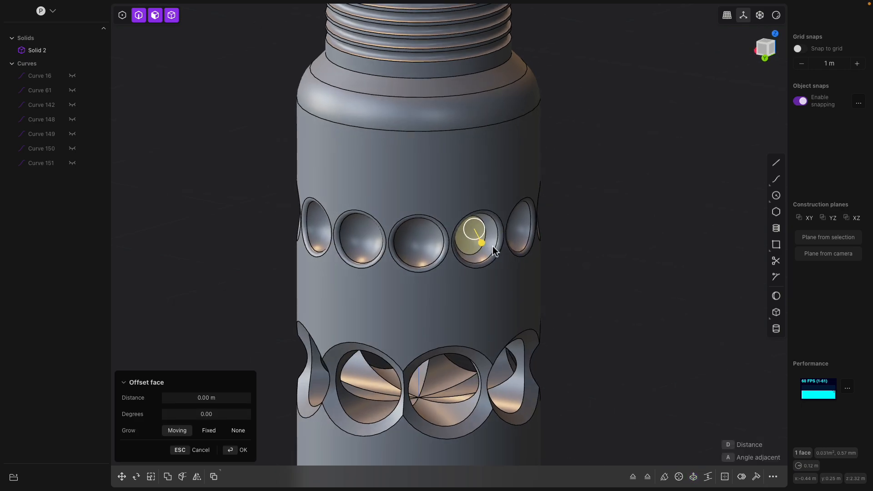
left_click(466, 252)
left_click(475, 241)
key("e")
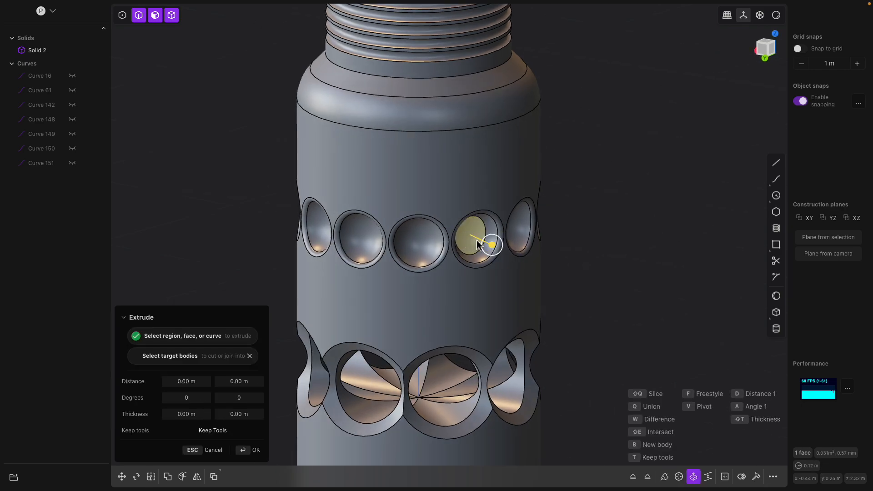
left_click_drag(493, 246, 537, 283)
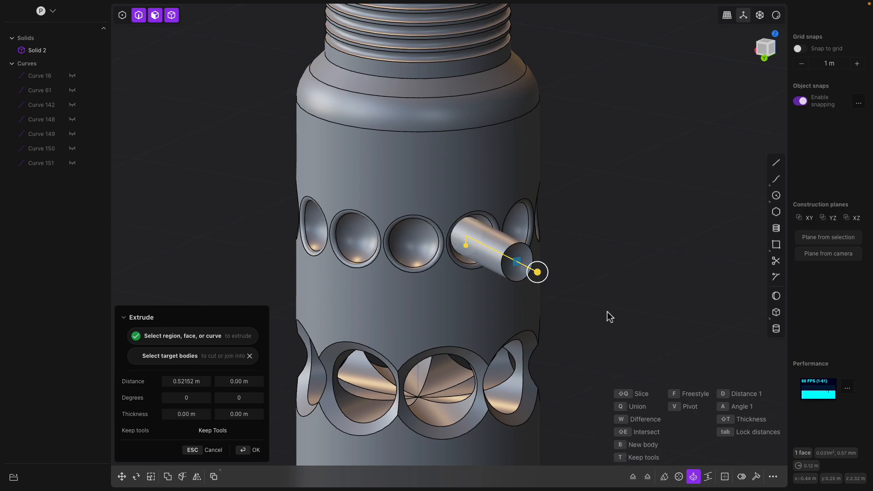
key("Return")
Radially array the cylinder 12 times over 360 degrees around the body's axis
middle_click_drag(605, 285, 573, 295)
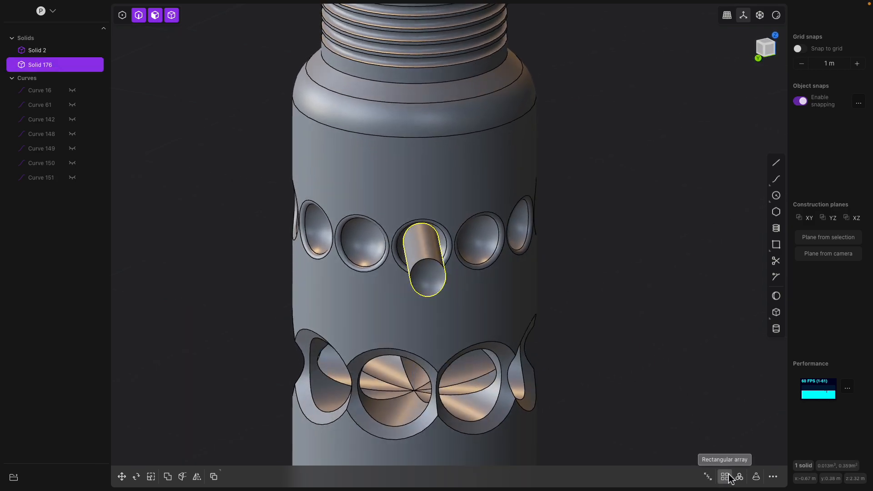
left_click(744, 479)
scroll(550, 275, "down", 3)
middle_click_drag(550, 275, 519, 308)
left_click(476, 132)
middle_click_drag(477, 136, 550, 294)
scroll(550, 295, "down", 4, "shift")
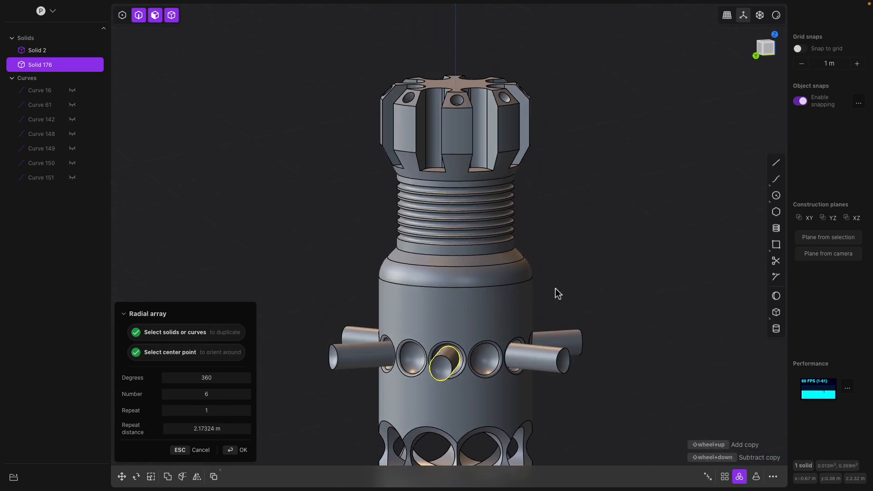
scroll(559, 294, "up", 8, "shift")
middle_click_drag(564, 299, 535, 338)
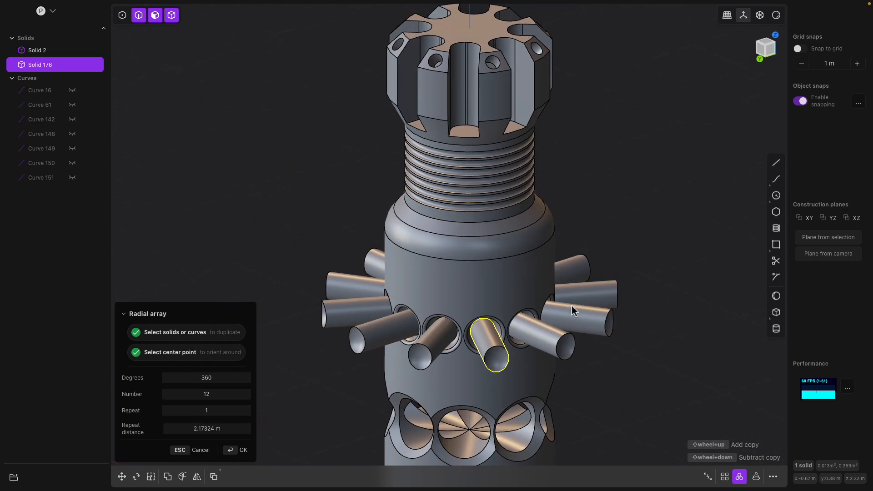
middle_click_drag(504, 304, 590, 275)
key("Return")
Union the twelve cylinders with the main body
middle_click_drag(634, 245, 513, 272)
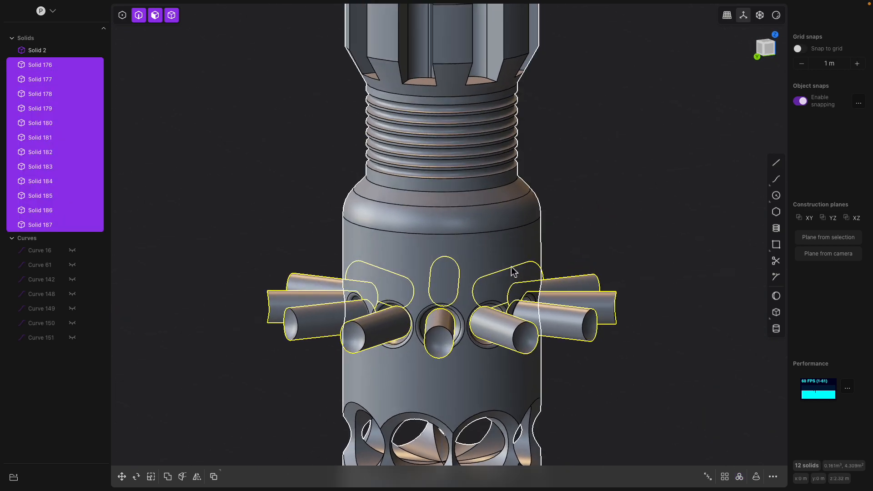
left_click(494, 239)
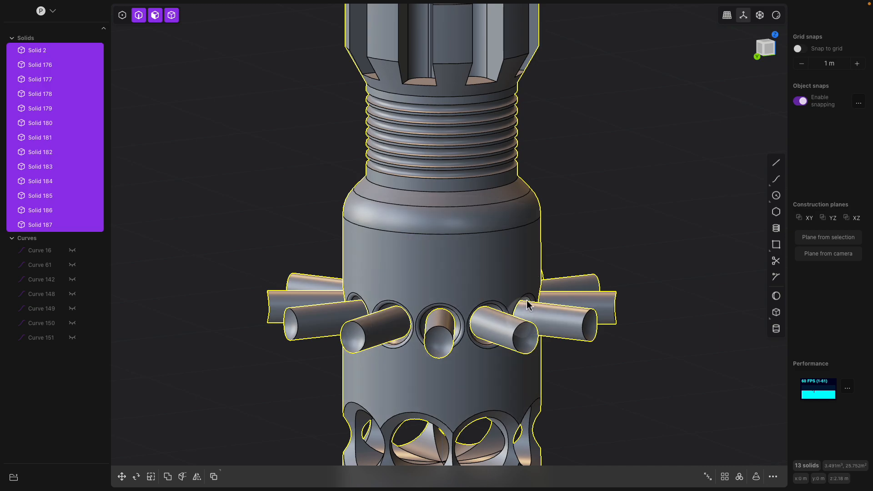
key("q")
key("q")
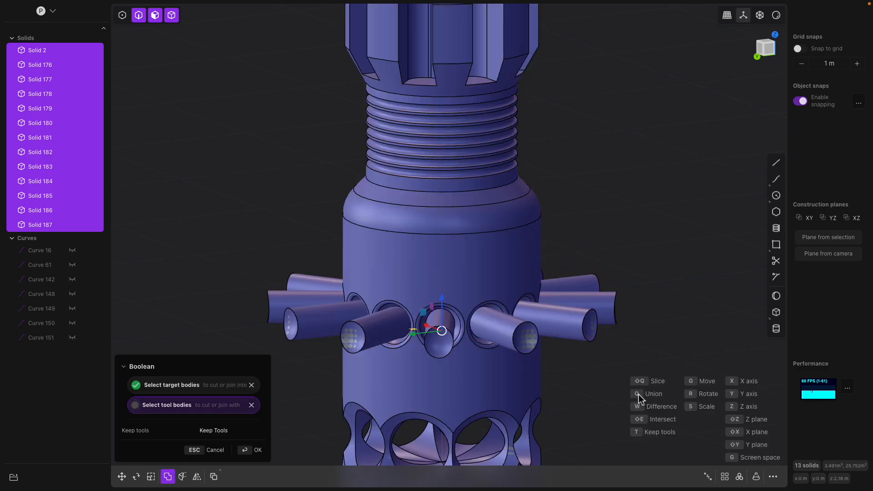
key("Return")
Complete the union by selecting the remaining cylinders as tool bodies
middle_click_drag(622, 242, 544, 250)
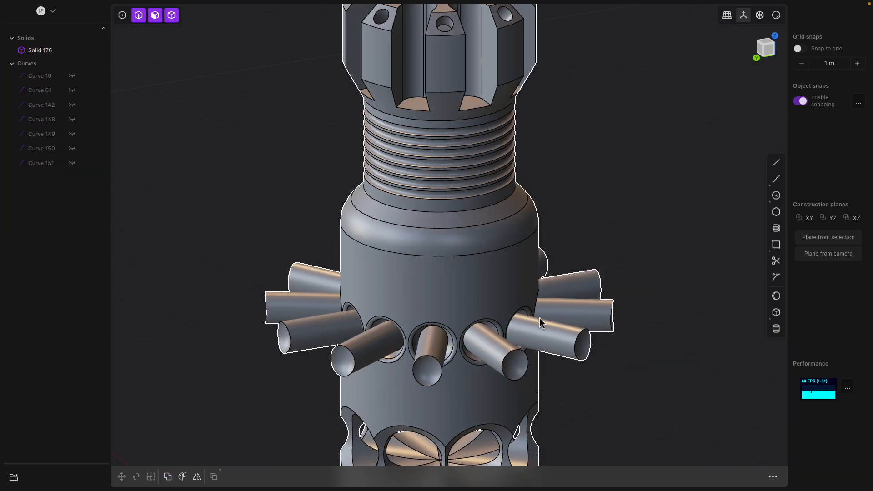
Fillet the outer end edges of the protruding cylinders by about 0.017 m
scroll(545, 323, "up", 5)
left_click(502, 300)
key("f")
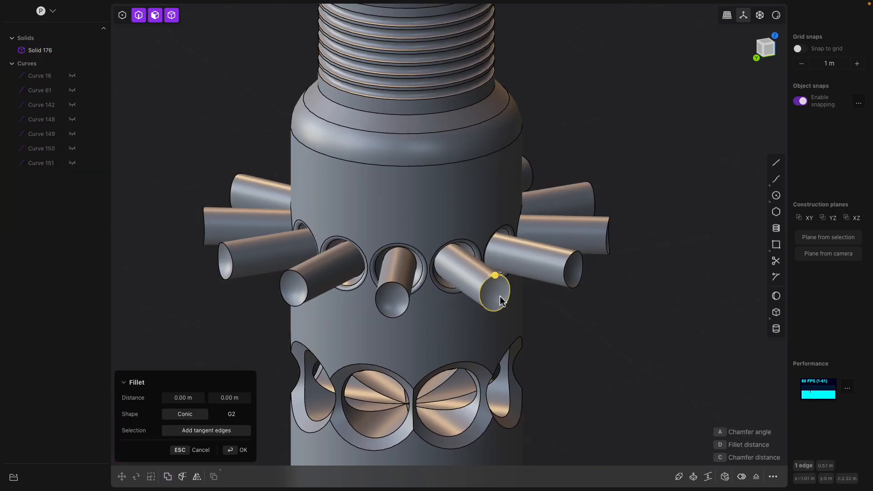
left_click(502, 300)
middle_click_drag(502, 300, 489, 300)
left_click(479, 302)
left_click_drag(481, 303, 479, 302)
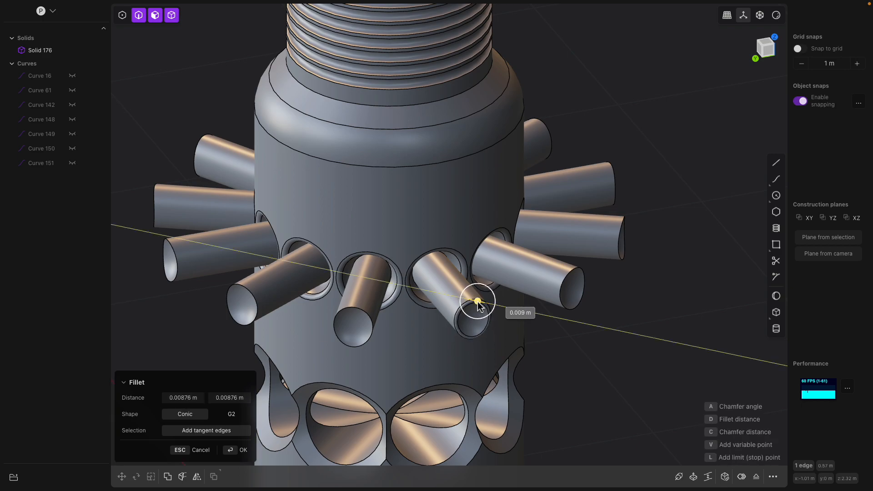
middle_click_drag(480, 304, 473, 321)
left_click(476, 298, "shift")
left_click(498, 300, "shift")
left_click(523, 310, "shift")
left_click(523, 324, "shift")
left_click(508, 314, "shift")
left_click(525, 315, "shift")
left_click(492, 332, "shift")
left_click(456, 321, "shift")
left_click(460, 322, "shift")
left_click_drag(467, 318, 467, 319)
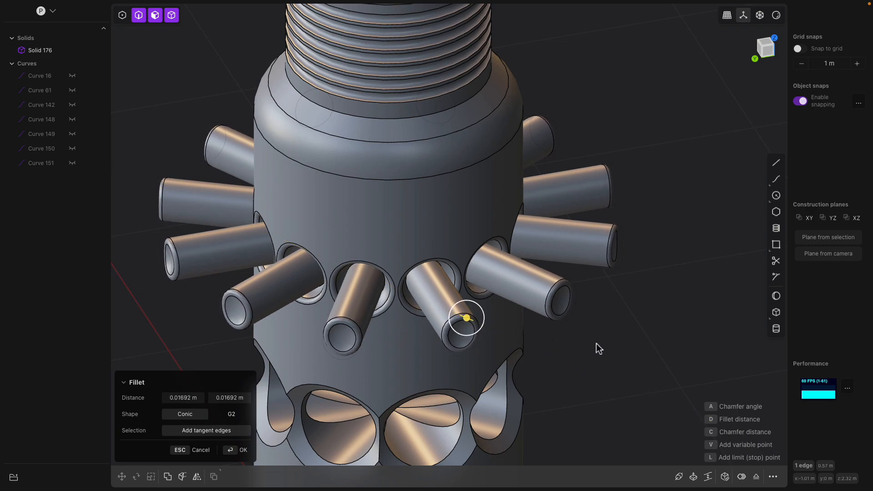
key("Return")
Offset the flat flange face above the domed bottom outward by about 0.14 m
scroll(549, 341, "down", 5)
middle_click_drag(520, 316, 475, 376)
left_click(474, 374)
key("f")
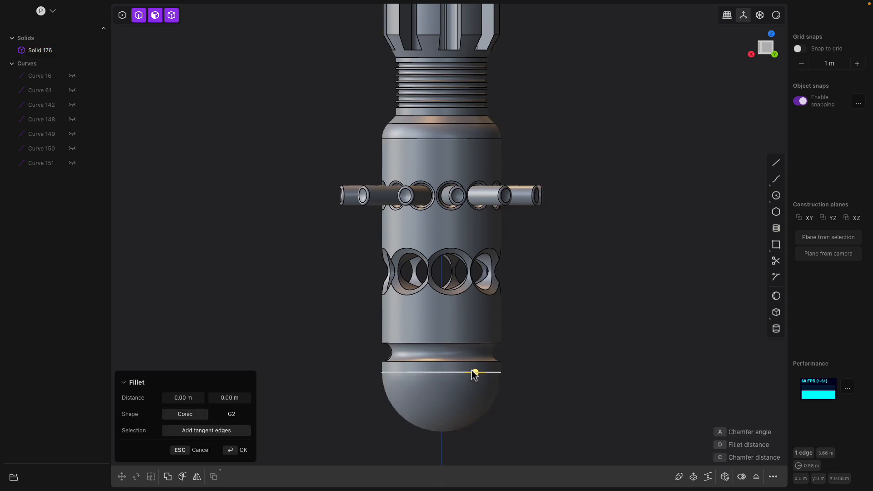
scroll(473, 373, "down", 1)
left_click(463, 394)
middle_click_drag(469, 416, 472, 333, "shift")
left_click_drag(476, 325, 481, 337)
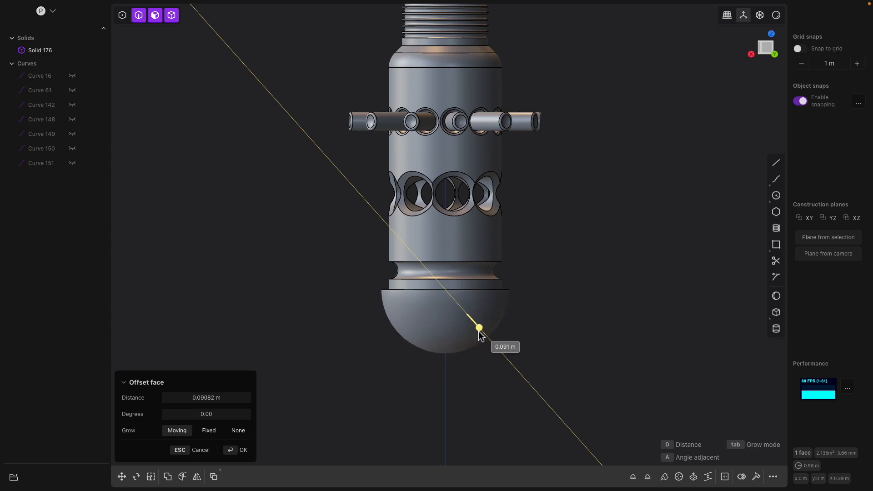
middle_click_drag(481, 336, 555, 337)
middle_click_drag(527, 261, 526, 306, "shift")
scroll(452, 159, "down", 4)
middle_click_drag(451, 159, 465, 167)
middle_click_drag(447, 87, 473, 111)
middle_click_drag(442, 59, 436, 171, "shift")
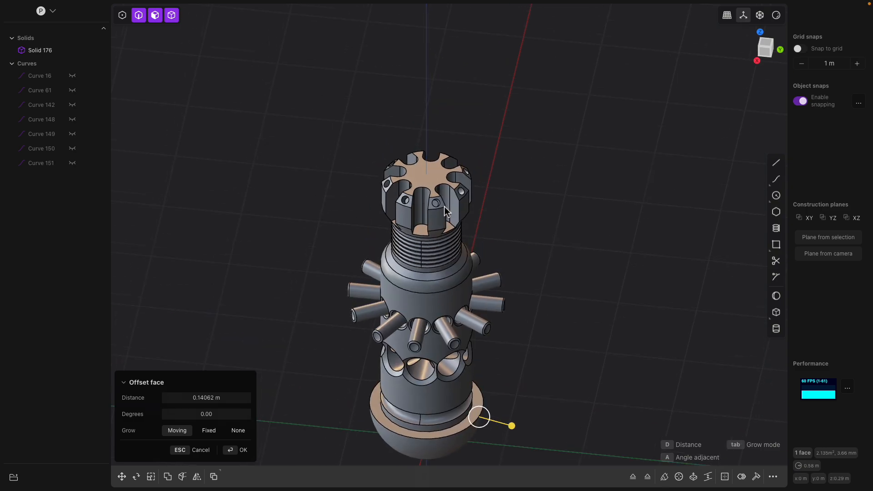
key("Return")
Try to offset the slotted cap's top face upward by about 0.07 m and undo it
scroll(435, 170, "up", 3)
left_click(433, 169)
left_click_drag(429, 134, 432, 120)
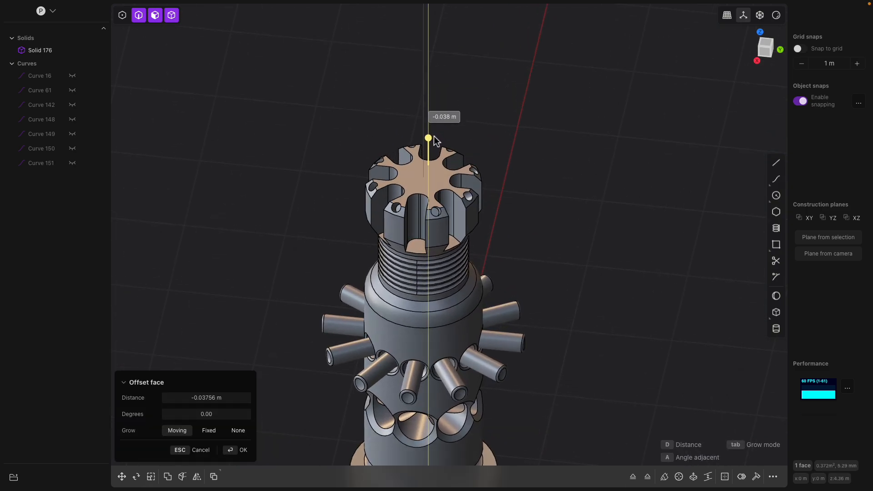
left_click_drag(435, 130, 438, 130)
middle_click_drag(438, 131, 465, 162)
scroll(464, 162, "up", 3)
left_click_drag(457, 182, 459, 184)
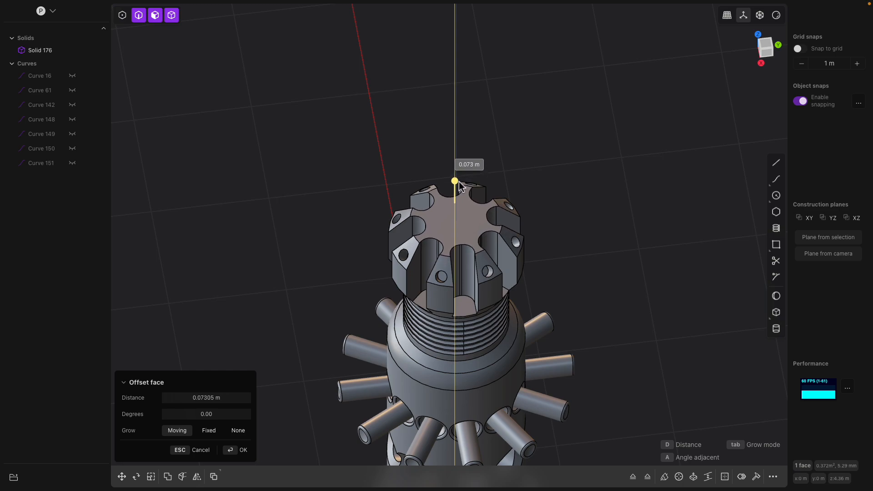
middle_click_drag(468, 233, 456, 208)
right_click(454, 171)
left_click(454, 172)
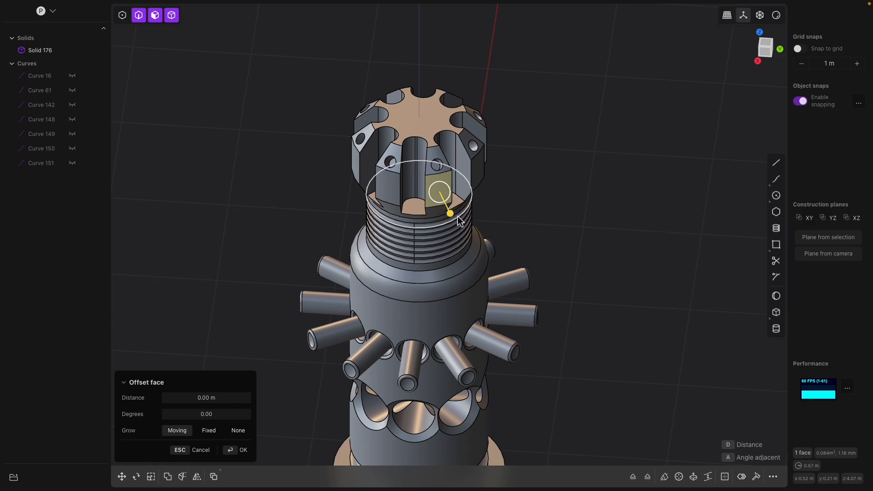
key("x")
middle_click_drag(431, 207, 524, 210)
left_click(460, 192)
key("Escape")
key("super+z")
Try to extrude two slot faces of the cap outward about 0.38 m
left_click(566, 194)
left_click(485, 194)
left_click(501, 206)
key("e")
left_click_drag(519, 228, 533, 260)
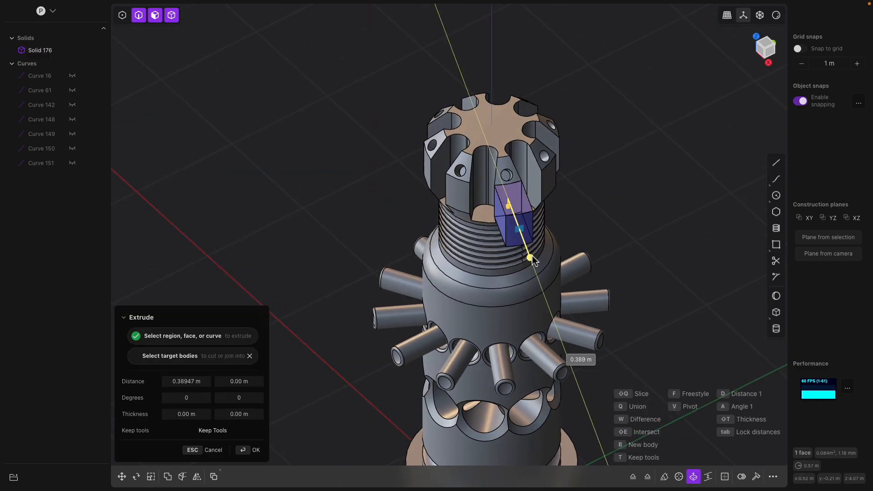
middle_click_drag(564, 243, 437, 213)
left_click(446, 201, "shift")
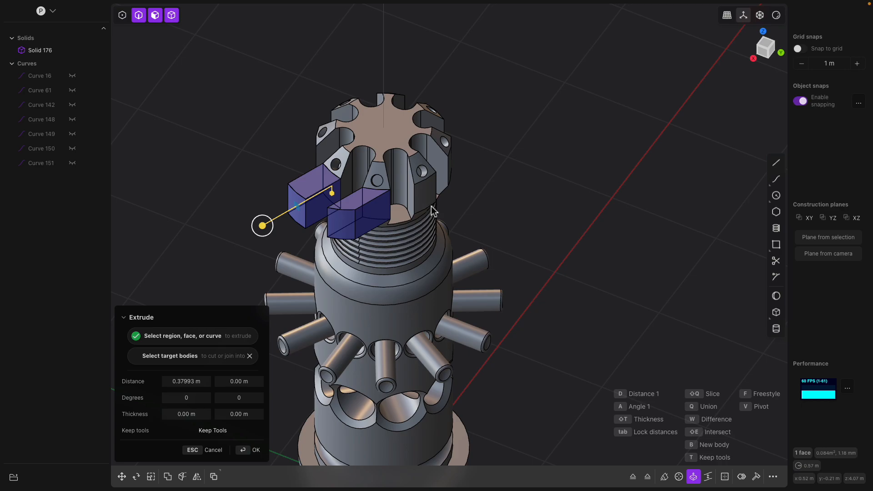
key("Escape")
Extrude the eight slot faces of the cap about 0.18 m with about -58 degrees taper and 0.39 m thickness
middle_click_drag(435, 205, 563, 184)
key("o")
left_click(526, 191)
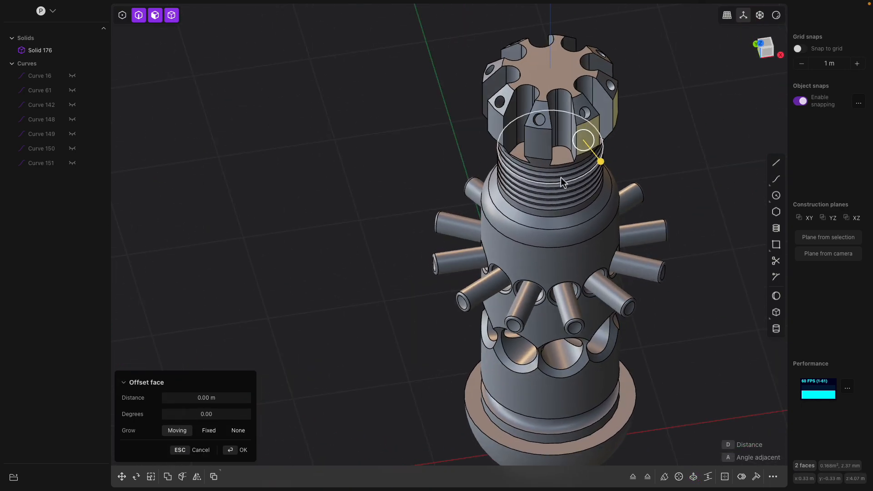
left_click(538, 148)
middle_click_drag(538, 148, 564, 241)
left_click(525, 208)
middle_click_drag(525, 208, 551, 220)
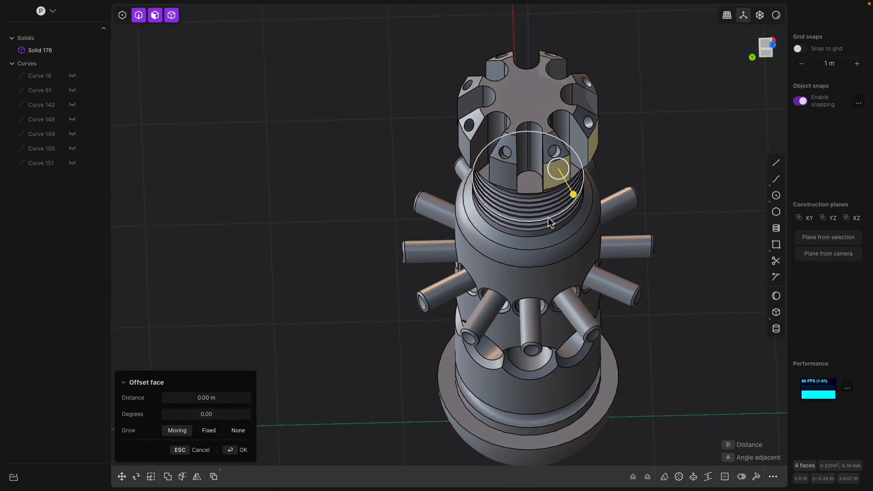
left_click(508, 175)
middle_click_drag(509, 175, 523, 216)
left_click(492, 195)
key("e")
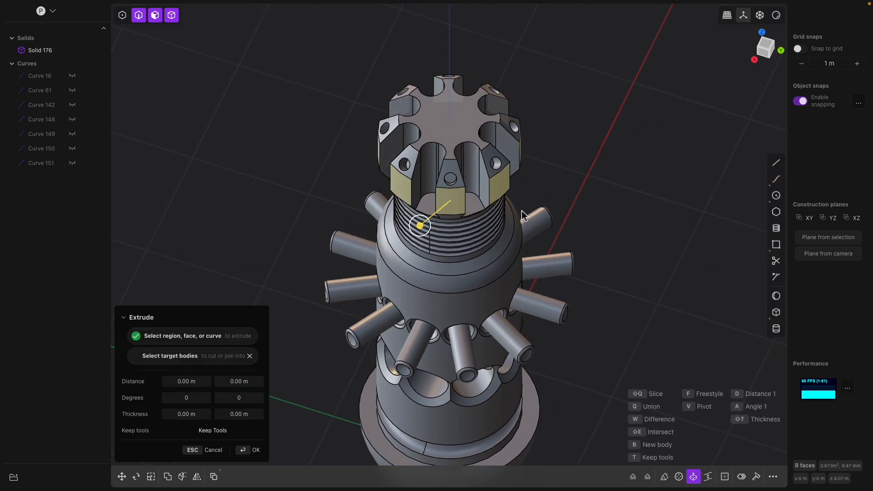
left_click_drag(425, 229, 410, 241)
left_click_drag(451, 209, 458, 235)
middle_click_drag(459, 213, 495, 218)
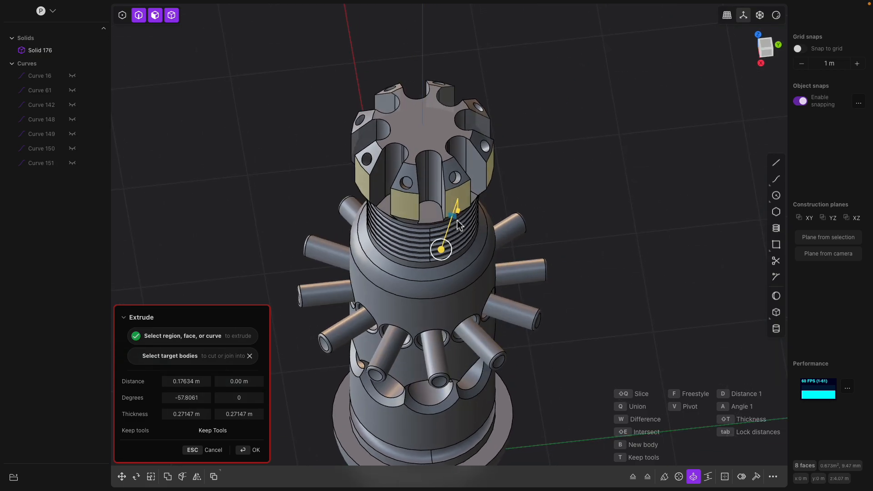
middle_click_drag(559, 214, 511, 193)
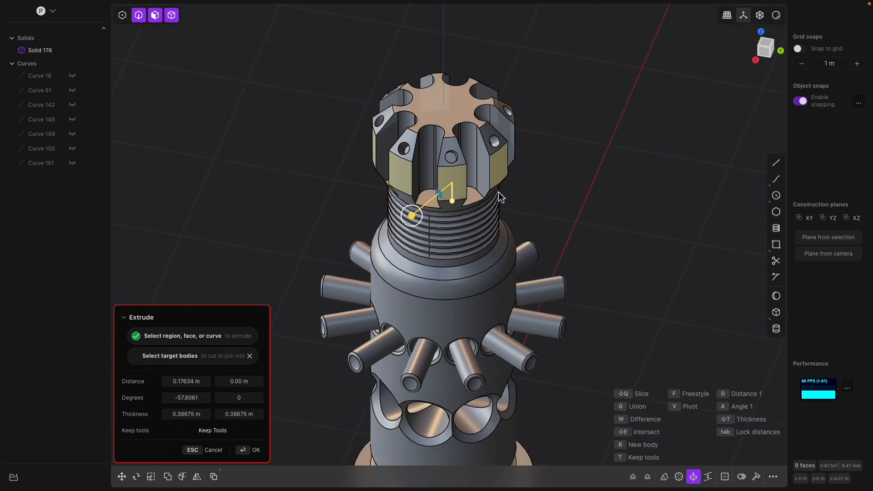
key("Return")
Try offsetting individual cap faces outward about 0.08 m and undo the attempts
left_click(458, 174)
middle_click_drag(460, 174, 534, 221)
left_click_drag(501, 213, 541, 224)
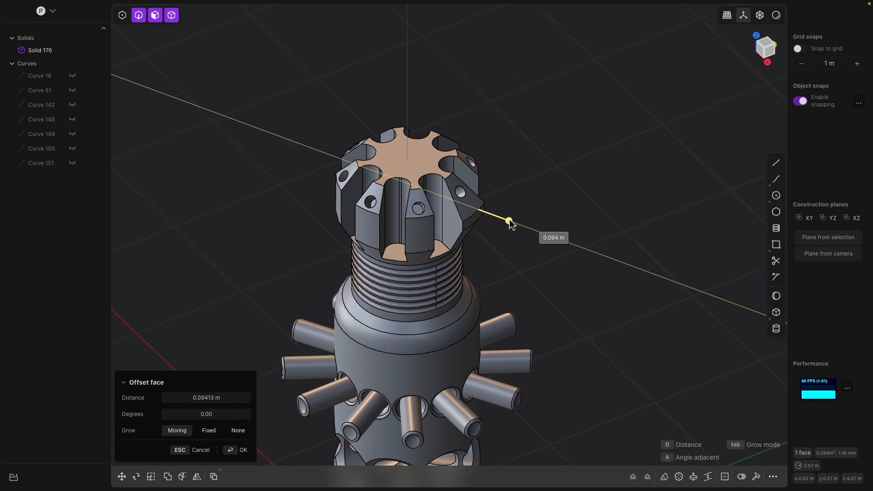
middle_click_drag(509, 222, 487, 229)
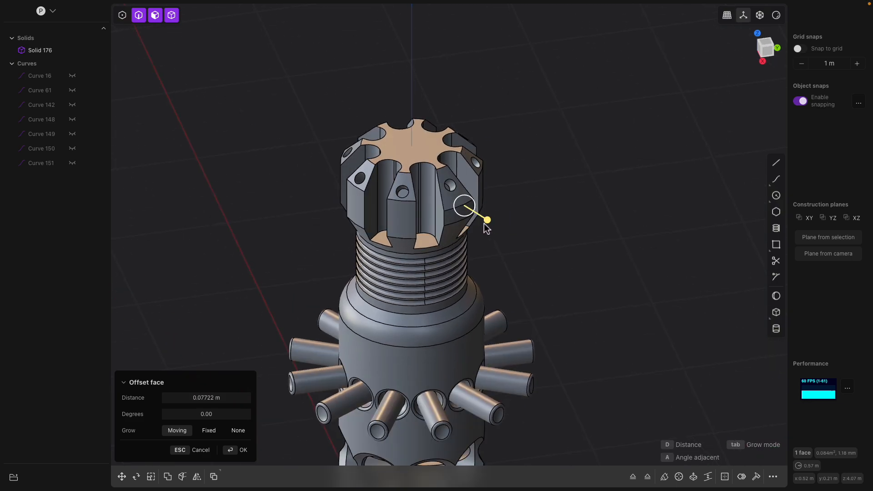
key("Escape")
left_click(406, 221)
left_click(457, 218)
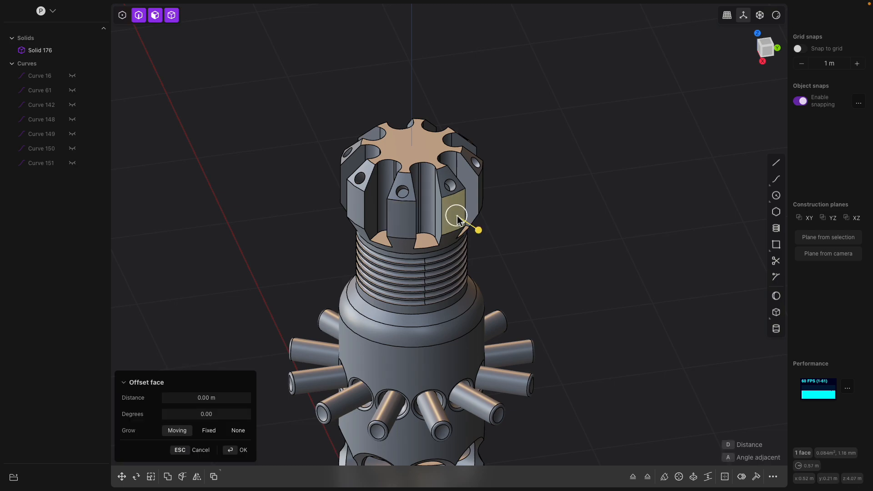
left_click(402, 224, "shift")
left_click_drag(402, 225, 425, 215)
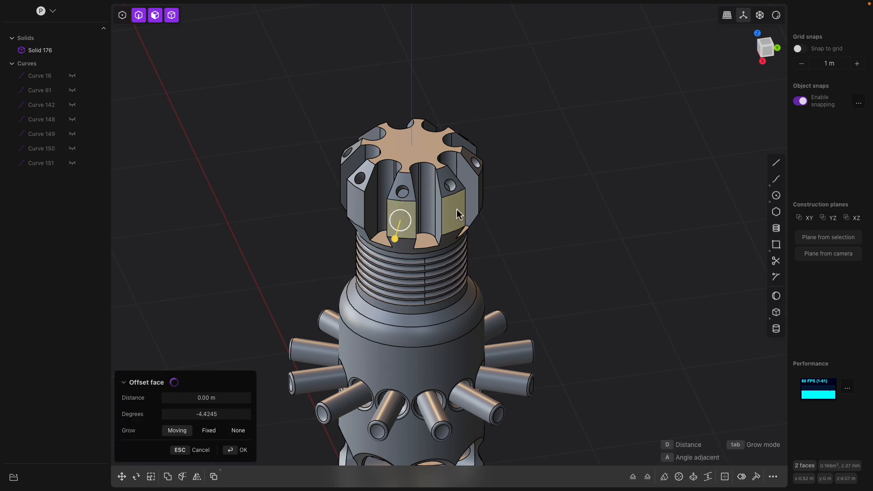
middle_click_drag(558, 199, 536, 207)
key("Escape")
left_click(448, 225)
middle_click_drag(450, 225, 495, 222)
mouse_move(484, 229)
left_mouse_down()
mouse_move(501, 234)
mouse_move(491, 231)
left_mouse_up()
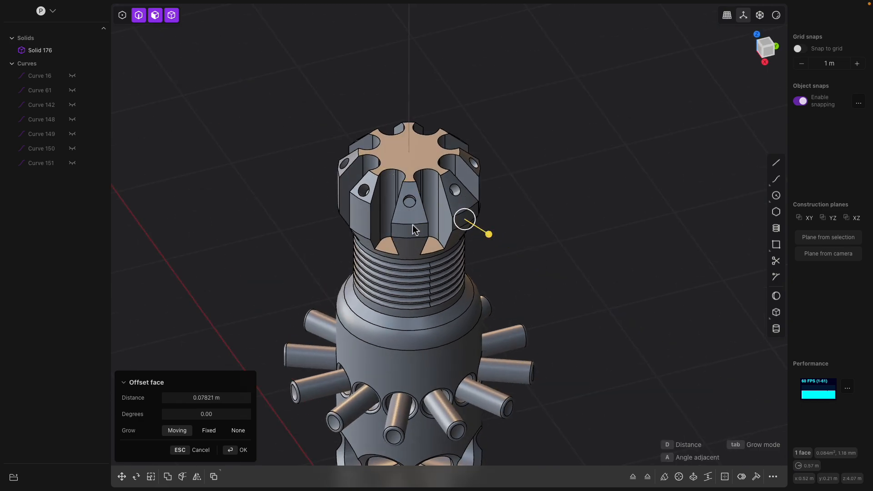
middle_click_drag(374, 226, 491, 233)
key("ctrl+z")
key("ctrl+z")
Fillet the eight edges where the cap meets the threaded neck by about 0.032 m
left_click(494, 237)
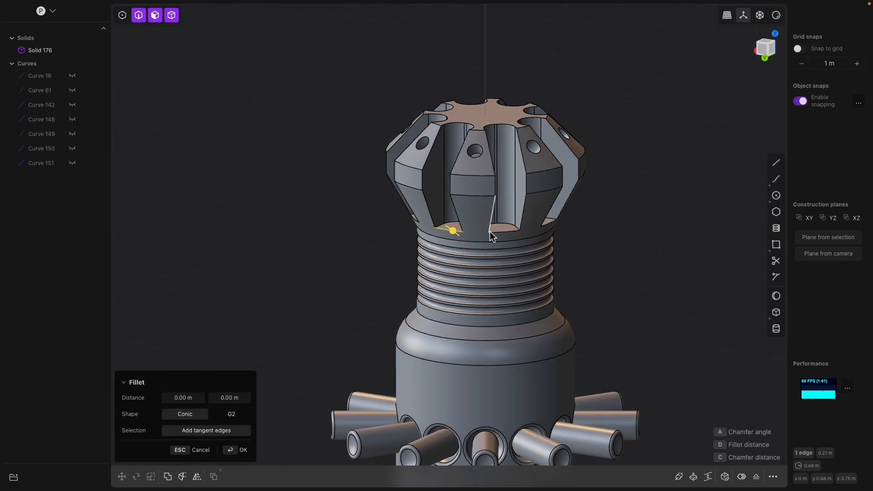
left_click(502, 231, "shift")
middle_click_drag(543, 238, 449, 237)
left_click(511, 243, "shift")
left_click(511, 247, "shift")
left_click(498, 251, "shift")
left_click(461, 250, "shift")
left_click(455, 244, "shift")
left_click_drag(450, 235, 452, 243)
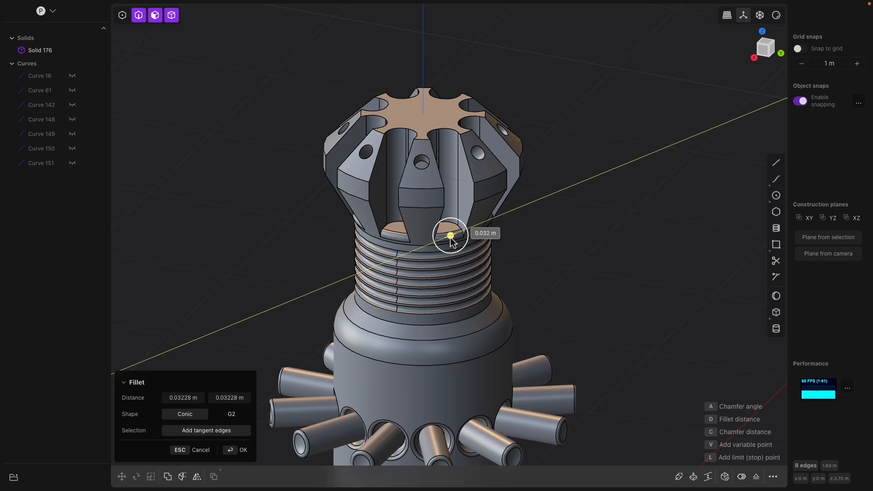
key("Return")
scroll(549, 280, "down", 5)
middle_click_drag(526, 304, 457, 294, "shift")
middle_click_drag(499, 269, 462, 287)
scroll(462, 291, "up", 5)
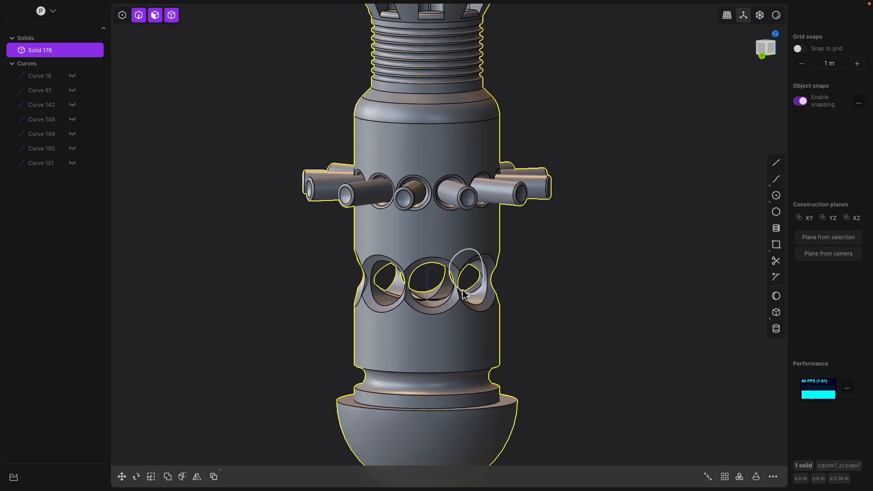
scroll(462, 291, "up", 2)
left_click(445, 255)
key("f")
middle_click_drag(444, 255, 437, 250)
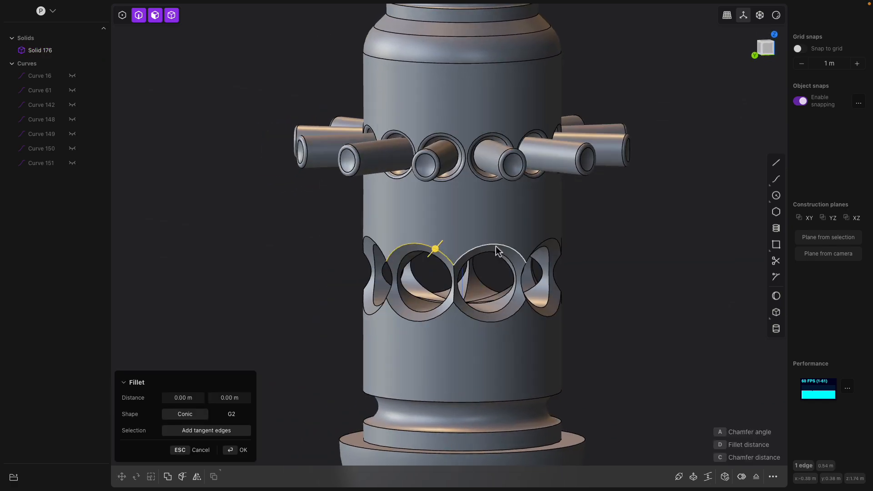
left_click_drag(495, 245, 501, 249)
middle_click_drag(513, 253, 494, 244)
key("Escape")
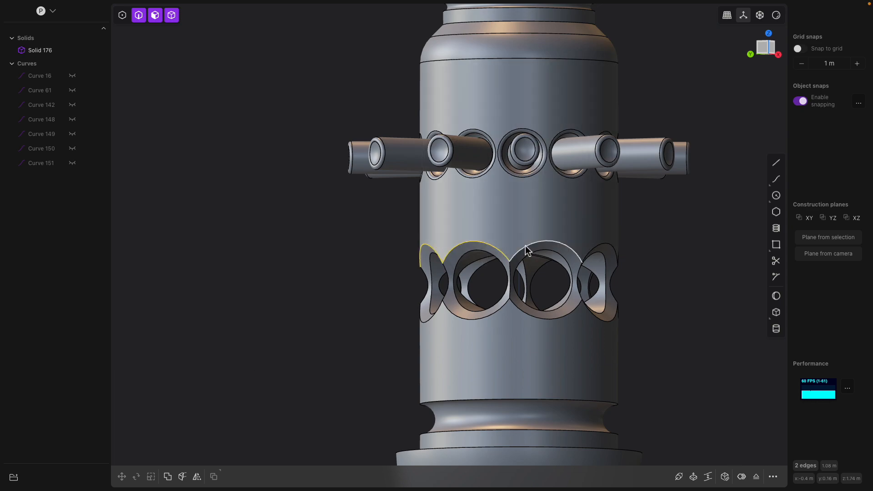
Fillet the eight rim edges of the spherical recesses by about 0.05 m
left_click(526, 246)
key("f")
middle_click_drag(538, 248, 365, 266)
left_click(578, 259)
left_click(494, 255)
left_click(424, 257)
left_click(405, 264)
mouse_move(382, 262)
left_mouse_down()
mouse_move(395, 262)
mouse_move(383, 270)
left_mouse_up()
right_click_drag(384, 270, 494, 302)
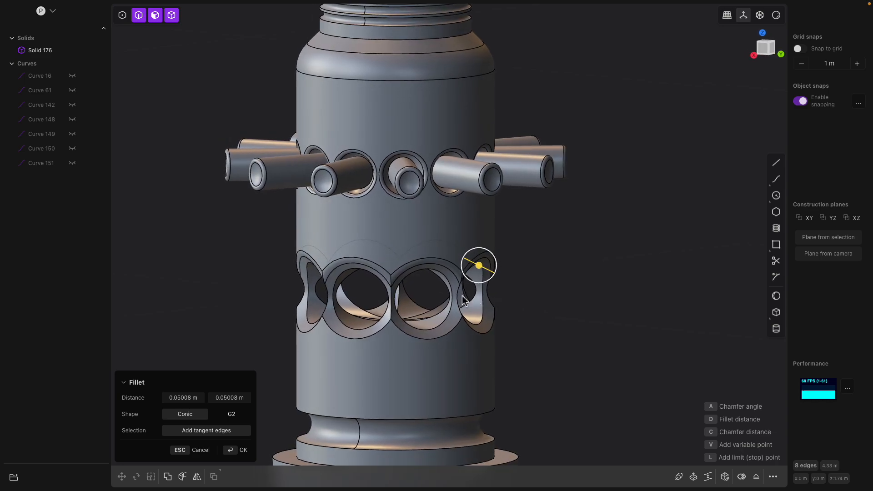
scroll(471, 301, "up", 2)
scroll(471, 301, "up", 1)
key("Return")
Start a fillet on an edge between two adjacent spherical recesses
left_click(471, 302)
key("f")
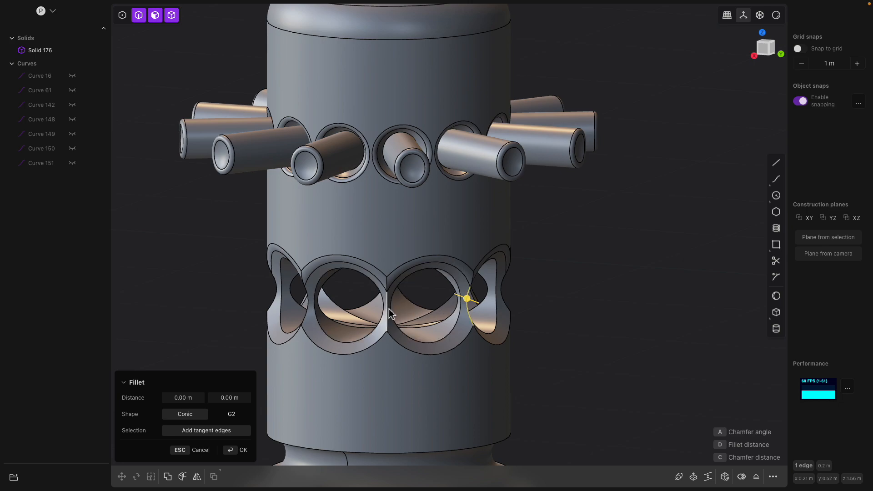
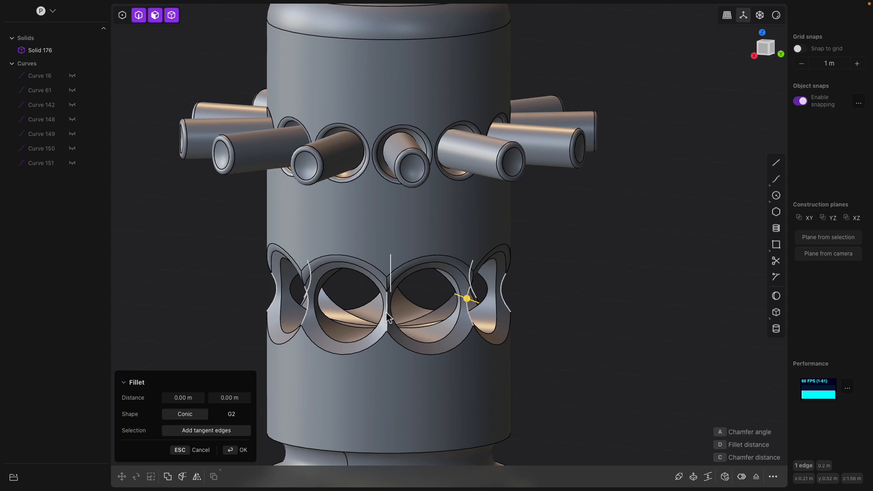
Fillet the eight edges between adjacent spherical recesses by about 0.045 m
left_click(387, 314)
left_click(307, 297)
middle_click_drag(307, 296, 423, 305)
left_click(408, 312)
left_click(430, 308)
middle_click_drag(369, 314, 537, 288)
mouse_move(549, 284)
left_mouse_down()
mouse_move(572, 280)
mouse_move(530, 283)
mouse_move(556, 283)
left_mouse_up()
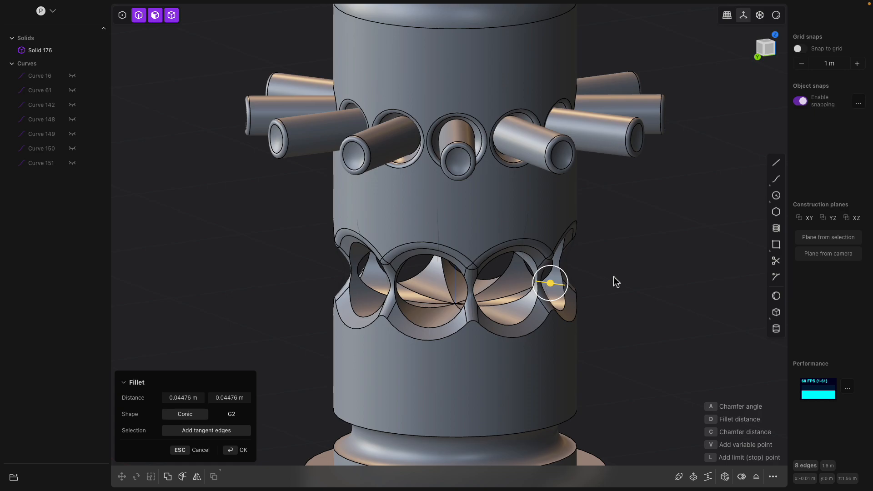
key("Return")
Try filleting the 24 lower rim edges of the recess band by about 0.58 m
middle_click_drag(588, 283, 557, 289)
left_click(525, 335)
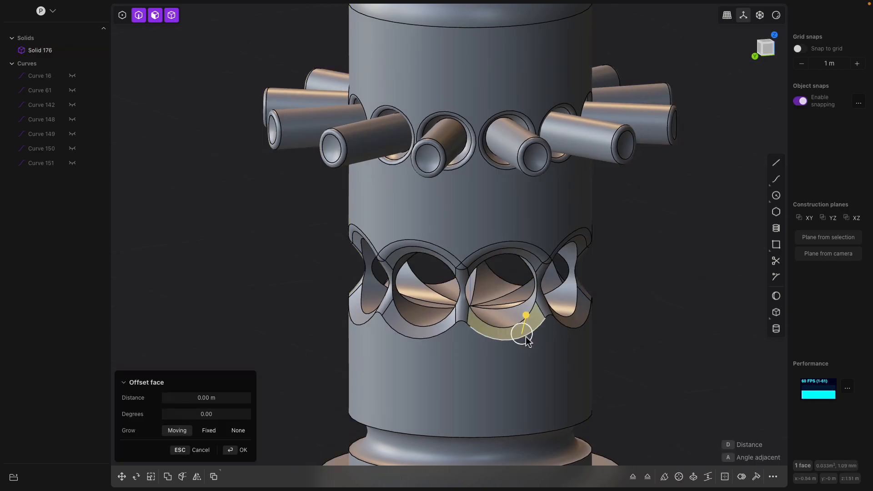
left_click(471, 332)
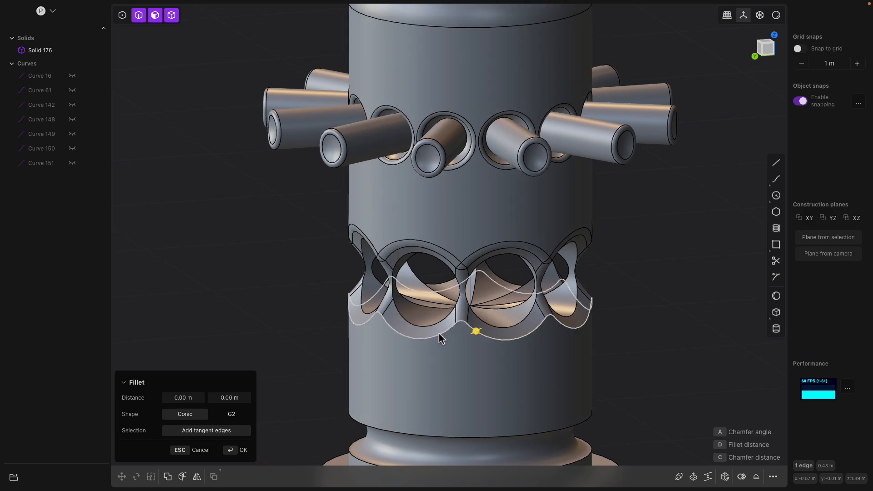
middle_click_drag(438, 335, 489, 345)
left_click_drag(468, 328, 445, 318)
middle_click_drag(445, 318, 473, 334)
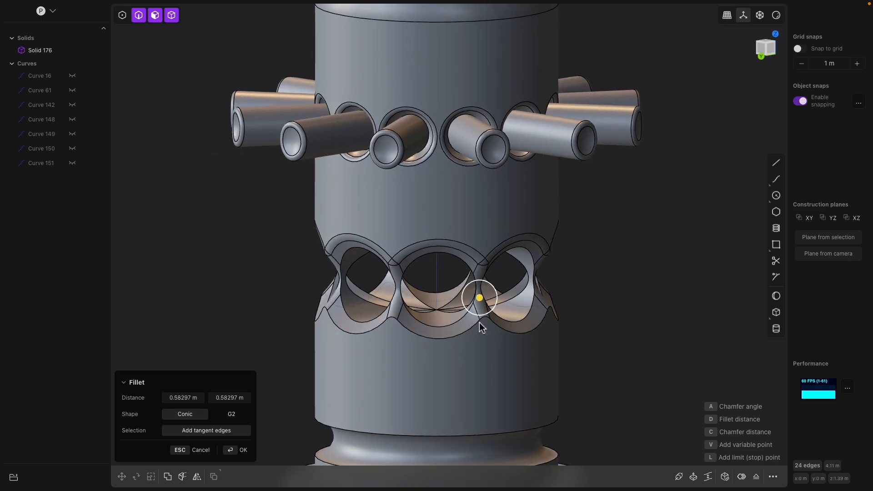
Duplicate the selected lower rim edges as a curve and move it down about 0.24 m
scroll(474, 327, "up", 2)
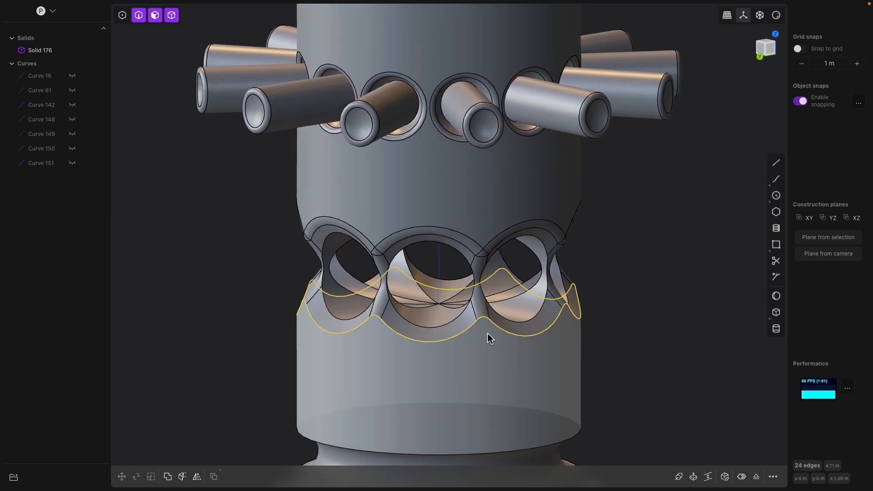
key("ctrl+d")
left_click_drag(435, 273, 437, 328)
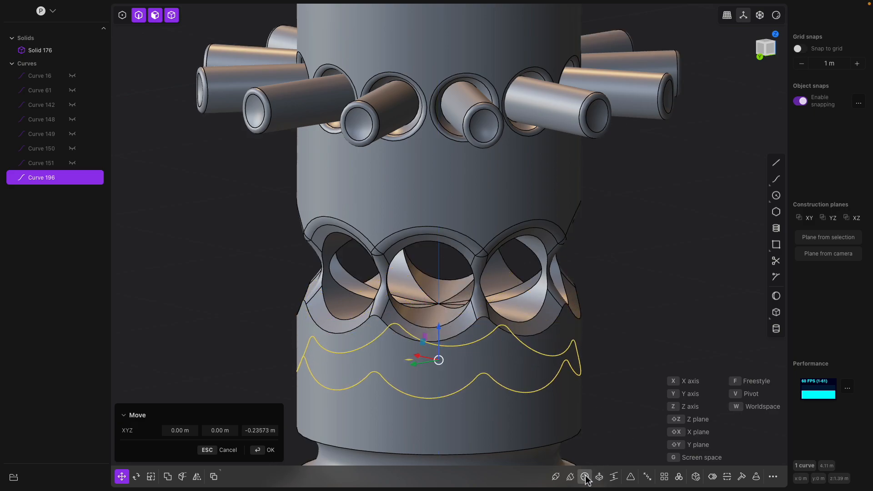
Try sweeping a pipe along the duplicated curve with about 0.062 m section and 0.016 m thickness, then cancel
left_click(560, 476)
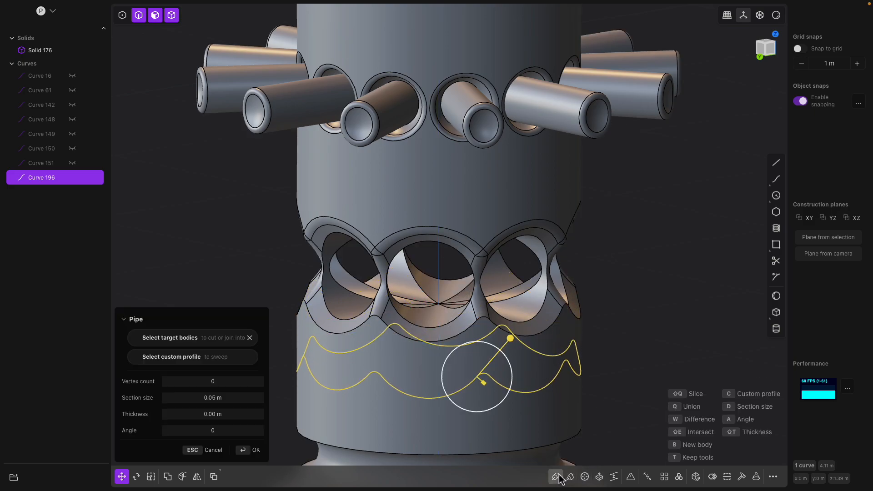
middle_click_drag(486, 325, 511, 338)
left_click_drag(478, 386, 490, 373)
left_click_drag(504, 344, 514, 339)
middle_click_drag(514, 340, 532, 348)
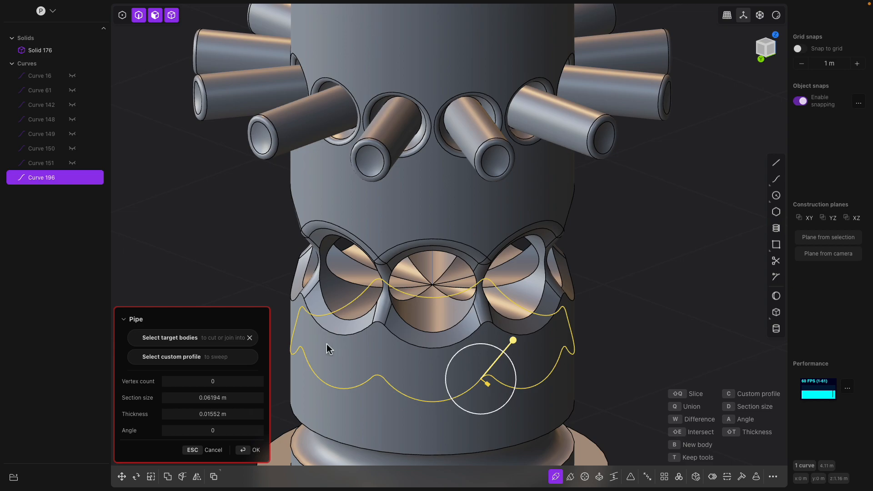
left_click(141, 340)
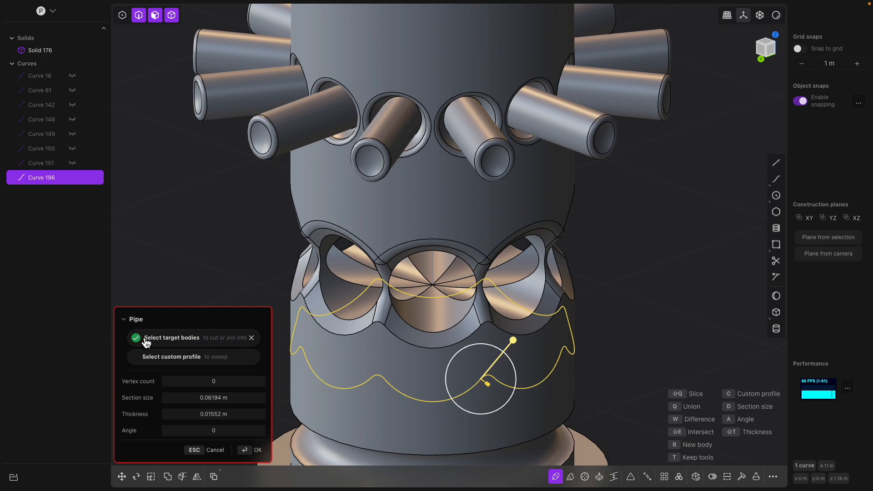
key("Escape")
Move the duplicated wavy curve slightly along the tank body
middle_click_drag(605, 306, 438, 325)
scroll(438, 326, "down", 5)
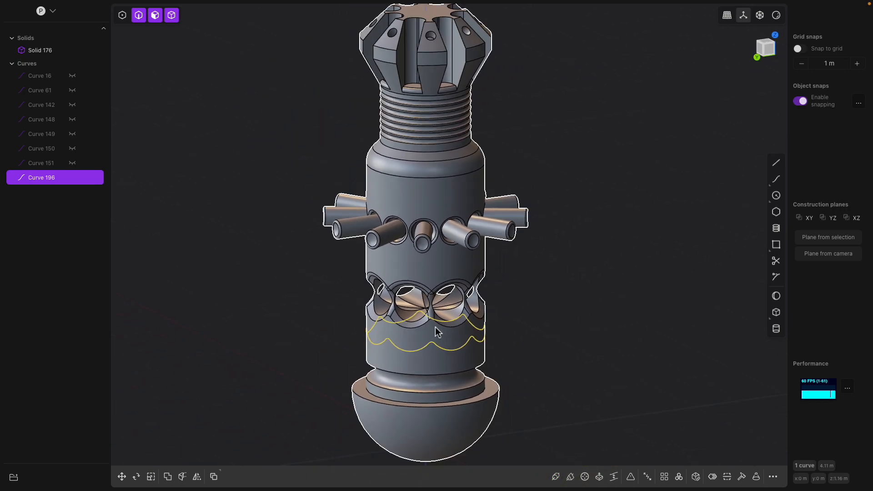
middle_click_drag(499, 337, 482, 257, "shift")
key("g")
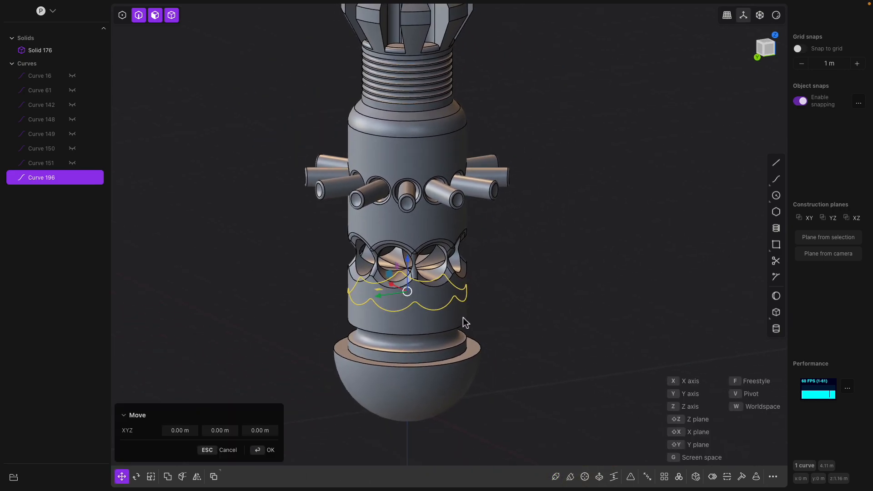
left_click_drag(407, 263, 422, 275)
Hide the duplicated curve Curve 196
left_click(70, 178)
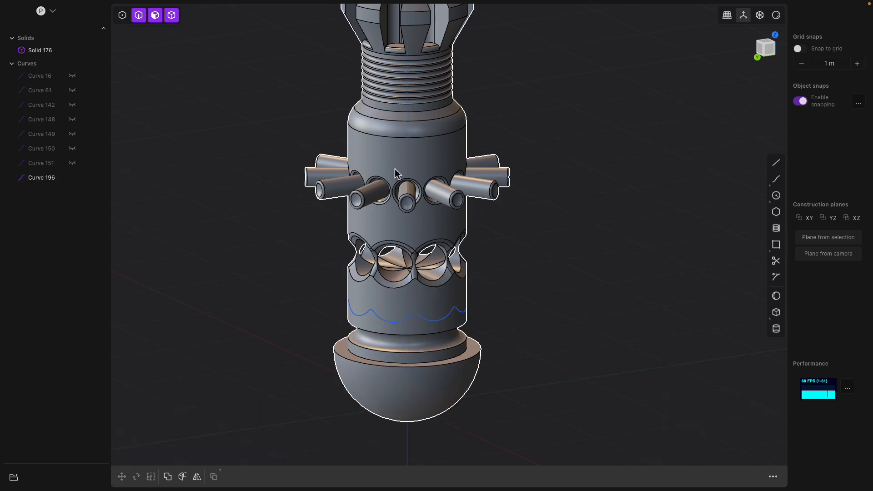
left_click(430, 135)
left_click(428, 138)
key("b")
middle_click_drag(419, 156, 421, 195, "shift")
middle_click_drag(420, 195, 438, 220)
left_click(72, 178)
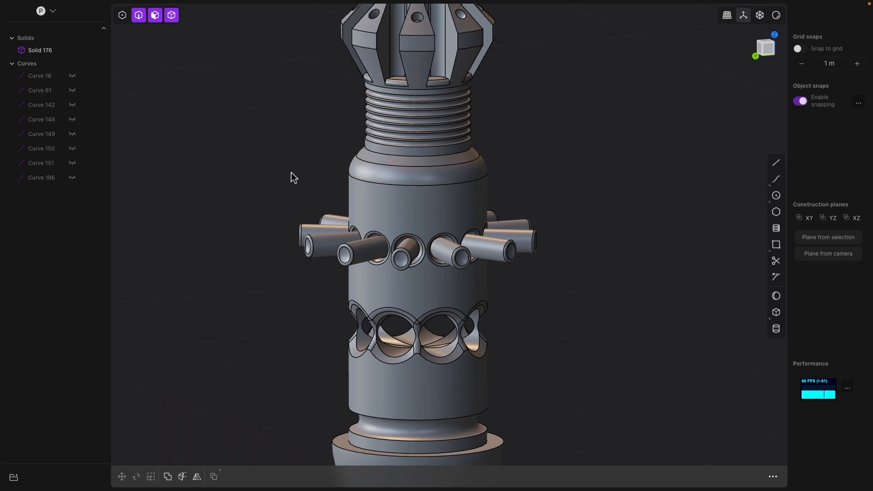
Try cutting a box outward from the tank's centre through the domed bottom, then undo it
scroll(509, 197, "down", 5)
middle_click_drag(485, 197, 469, 206)
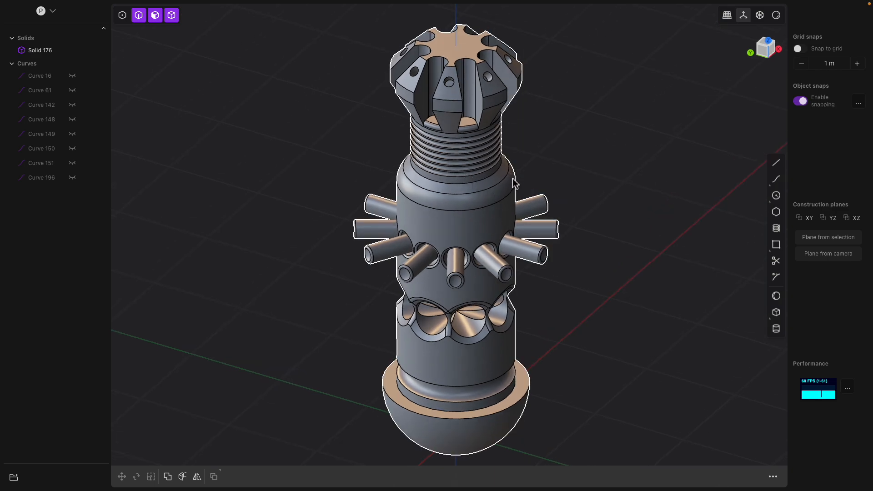
middle_click_drag(484, 210, 489, 174)
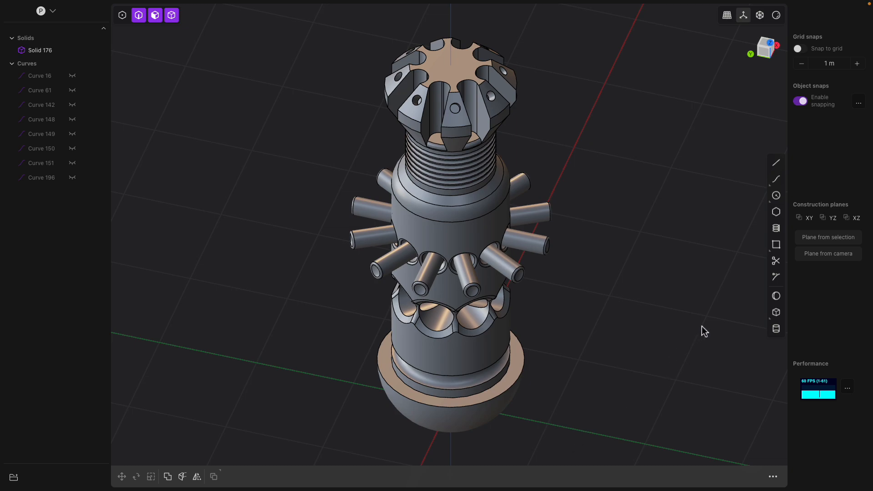
left_click(777, 316)
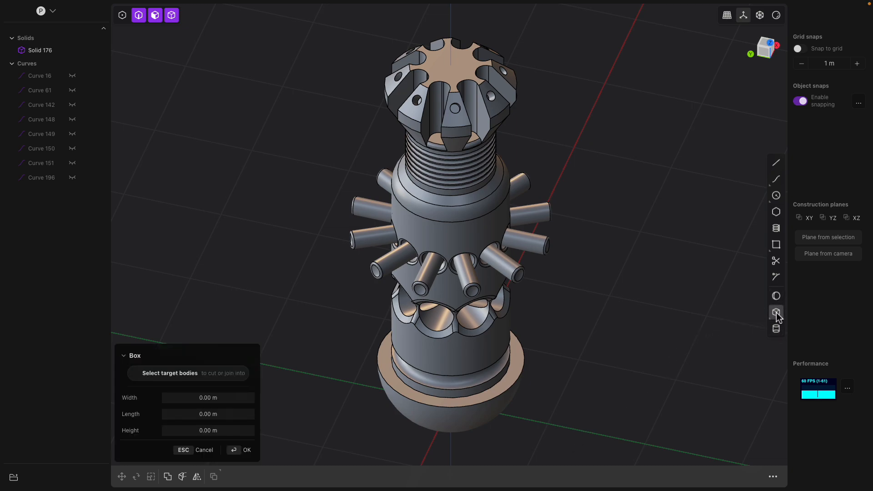
mouse_move(475, 251)
middle_mouse_down()
mouse_move(486, 214)
mouse_move(488, 244)
middle_mouse_up()
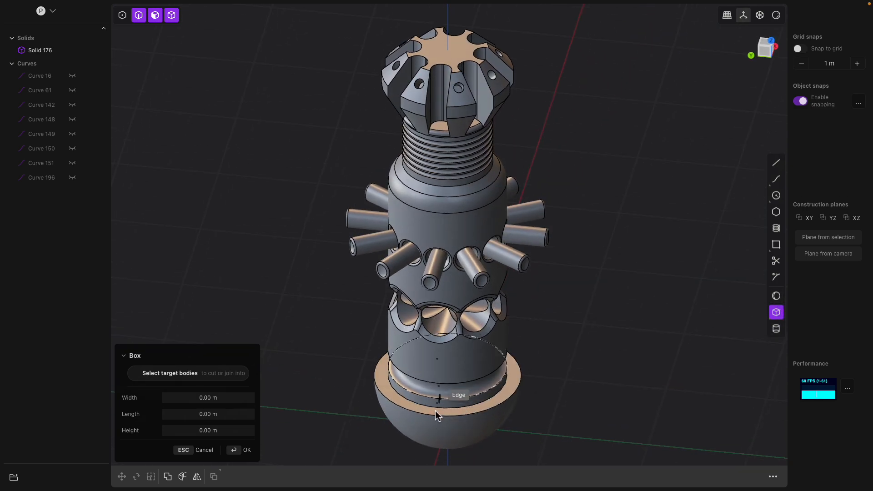
middle_click_drag(483, 405, 489, 261, "shift")
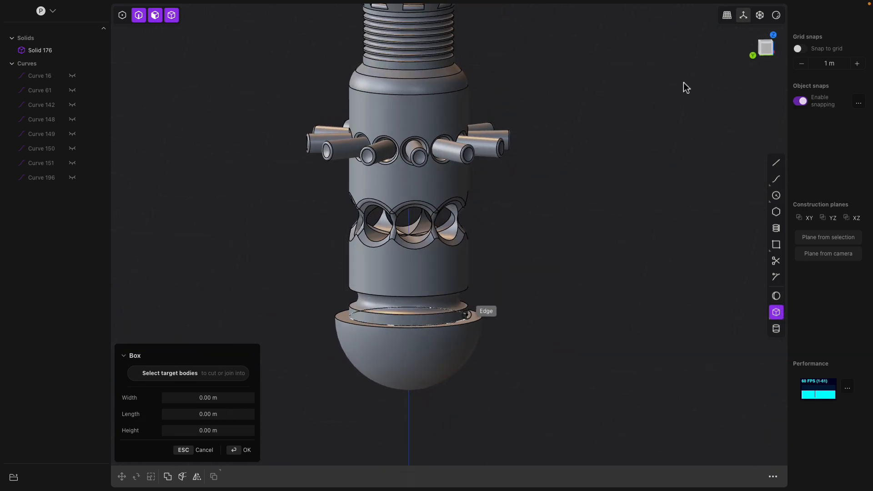
left_click(767, 47)
middle_click_drag(616, 214, 619, 272)
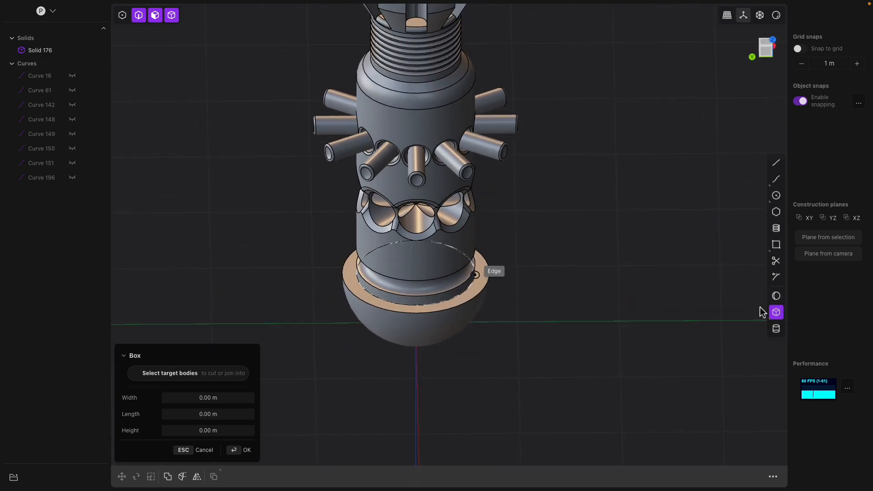
middle_click_drag(630, 282, 629, 315)
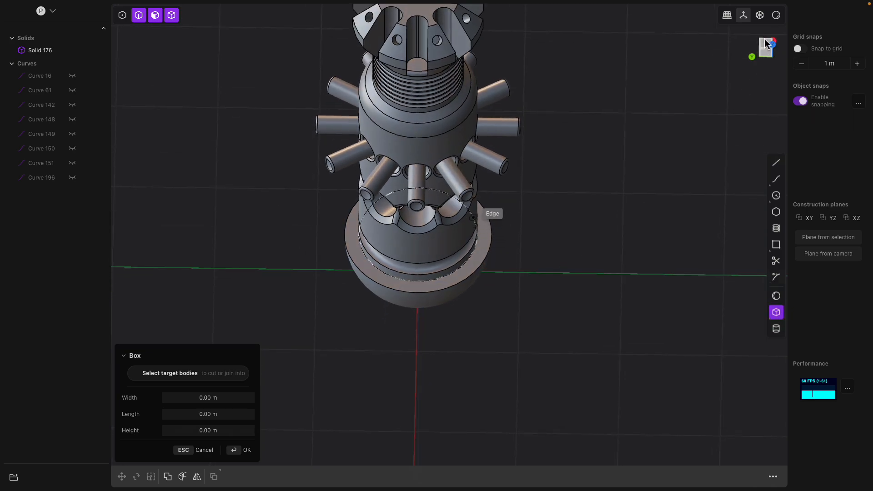
left_click(767, 43)
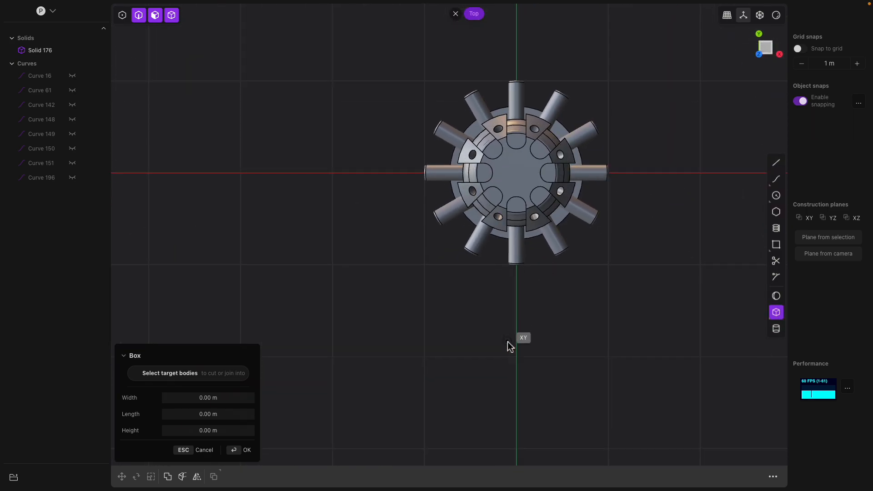
left_click(517, 342)
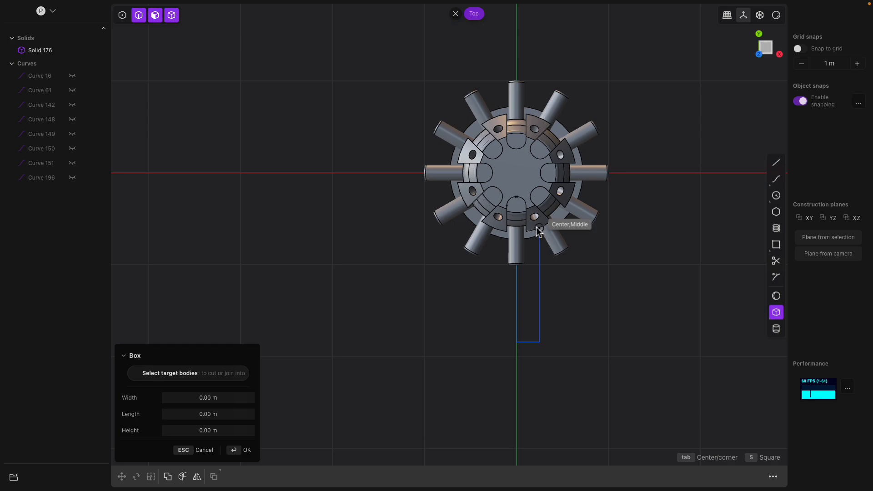
key("Tab")
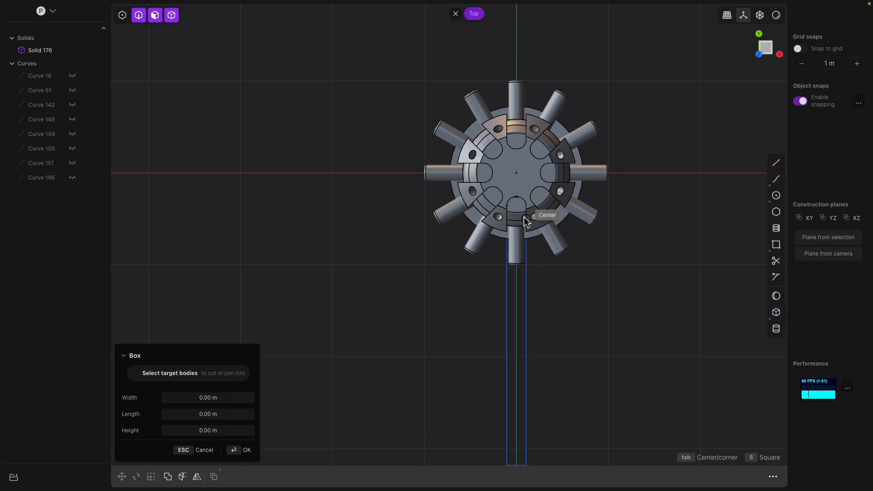
left_click(527, 186)
middle_click_drag(536, 247, 577, 249)
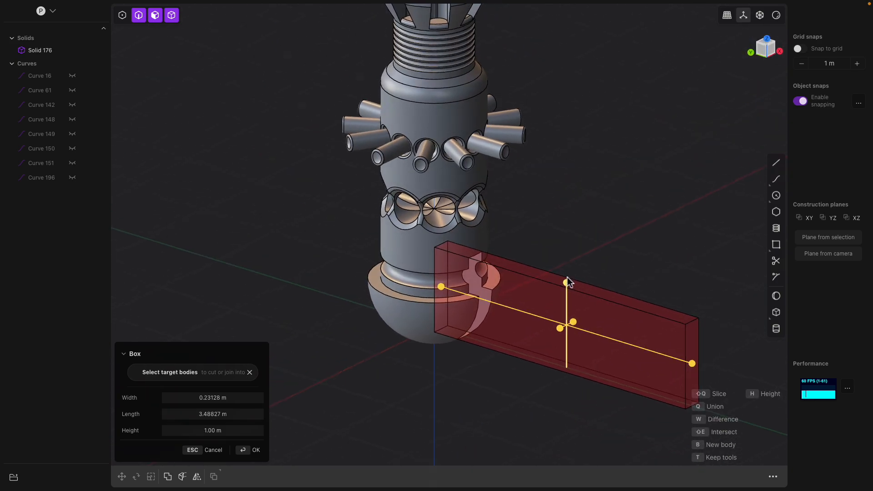
mouse_move(568, 287)
left_mouse_down()
mouse_move(570, 268)
mouse_move(570, 290)
mouse_move(572, 282)
left_mouse_up()
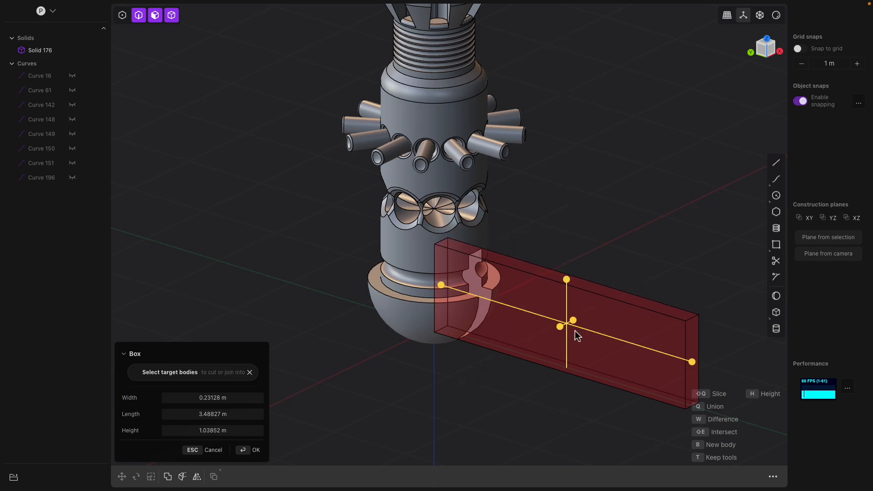
middle_click_drag(537, 281, 478, 262, "shift")
mouse_move(521, 304)
middle_mouse_down()
mouse_move(498, 364)
mouse_move(520, 318)
middle_mouse_up()
mouse_move(505, 268)
left_mouse_down()
mouse_move(500, 318)
mouse_move(507, 276)
left_mouse_up()
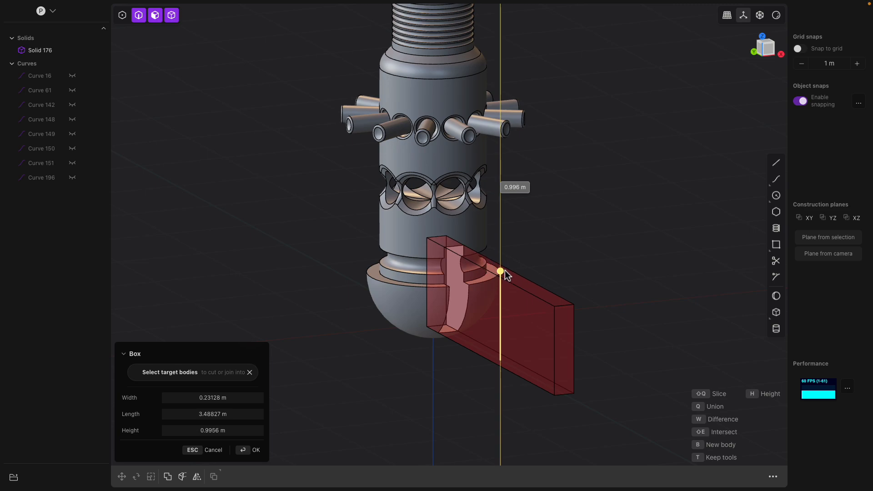
middle_click_drag(470, 305, 513, 349)
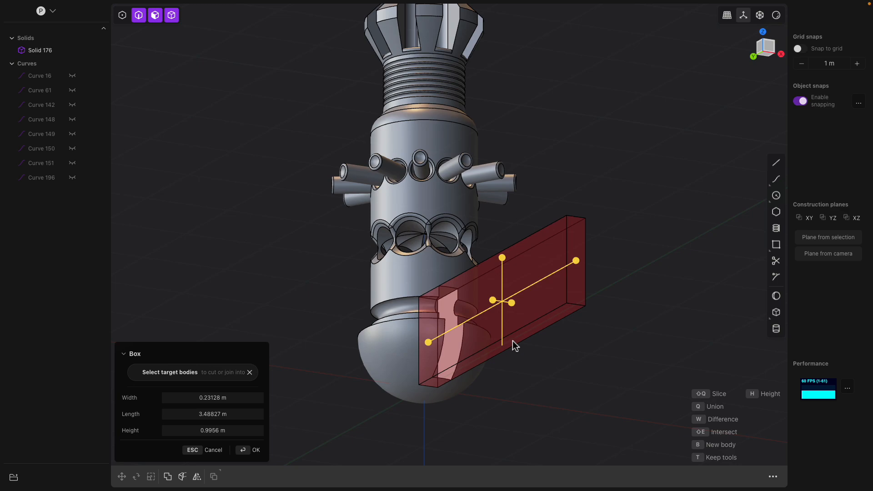
key("Return")
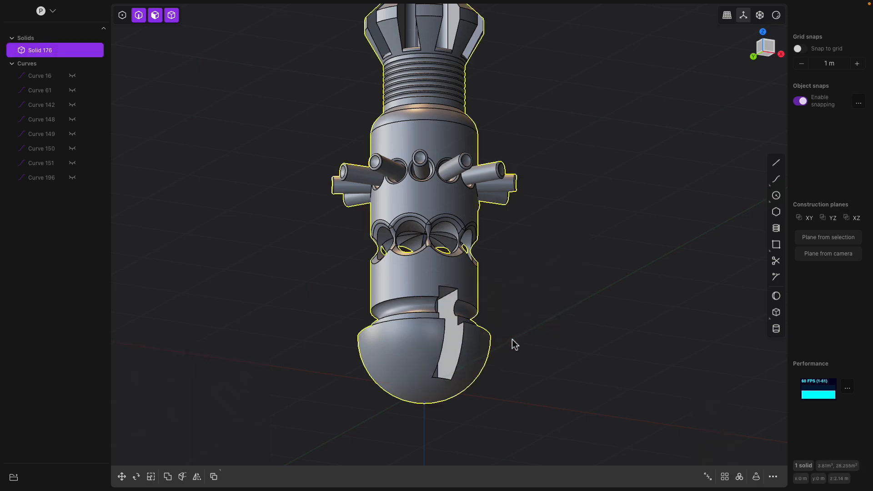
key("super+z")
Create a separate box about 0.31 m wide, 3.0 m long and 1.07 m high extending radially from the tank's base
middle_click_drag(513, 353, 482, 337)
middle_click_drag(673, 265, 699, 274)
left_click(776, 313)
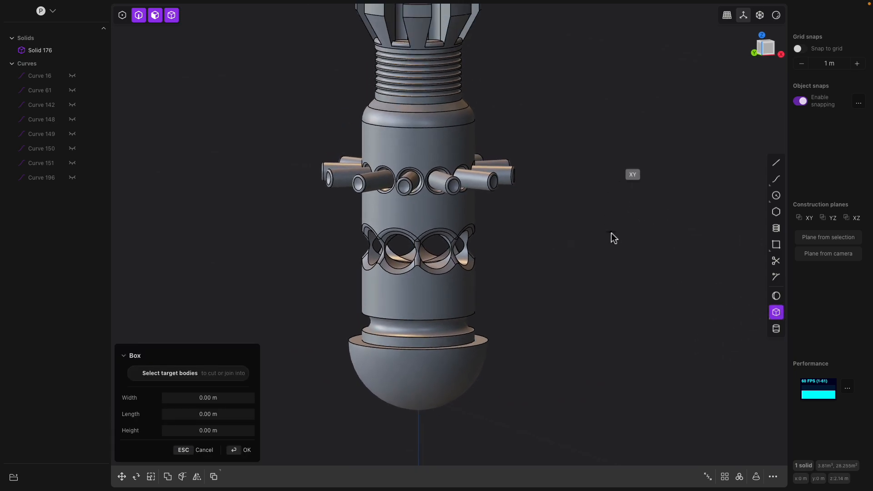
left_click(767, 47)
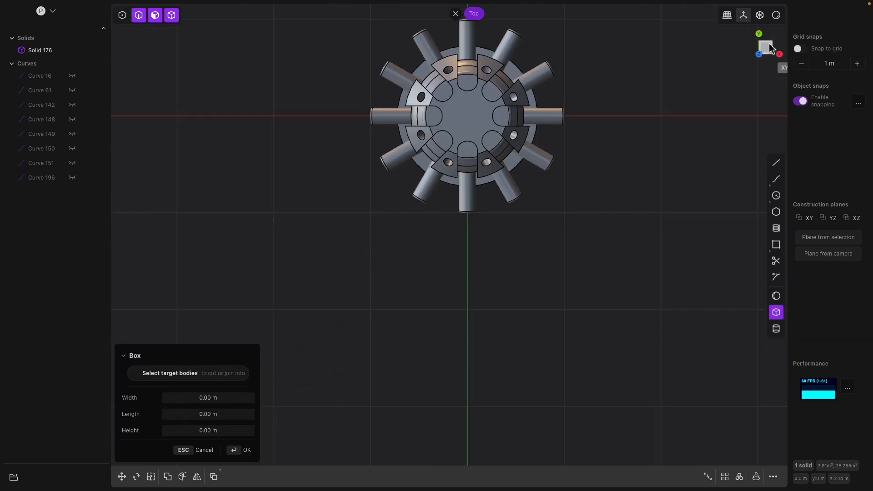
left_click(470, 291)
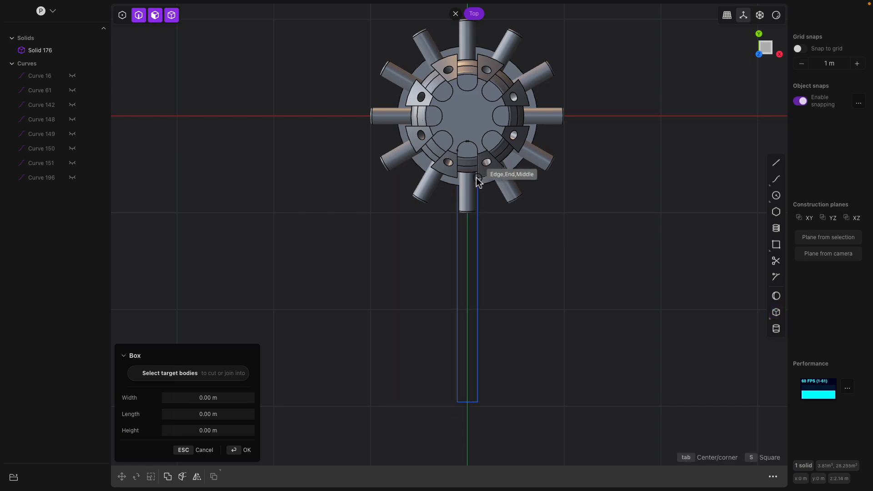
left_click(483, 149)
middle_click_drag(482, 149, 499, 354)
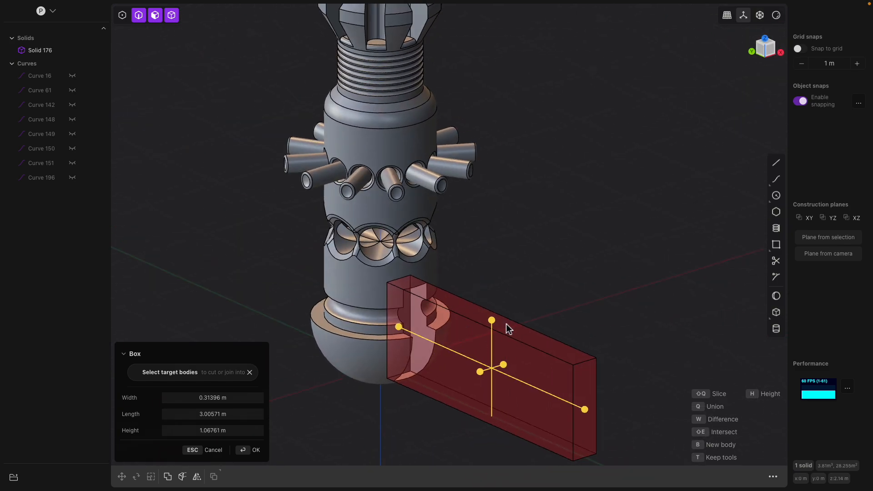
key("q")
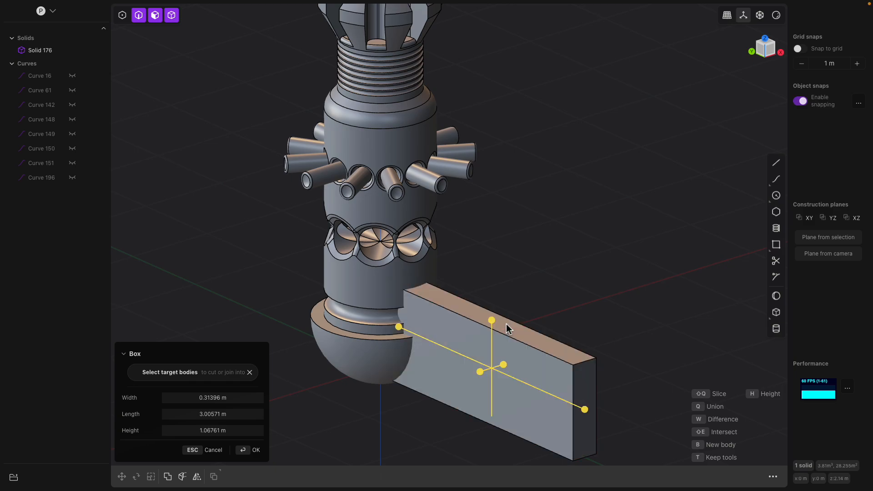
key("Return")
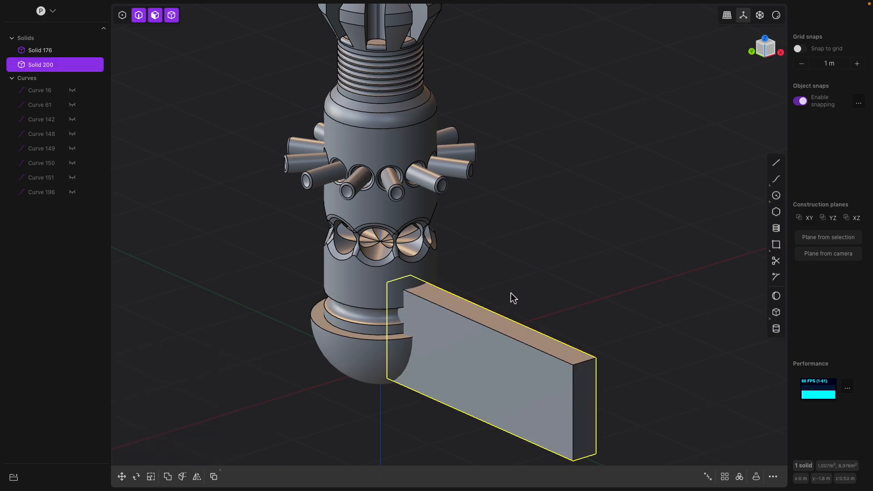
Radial-array the box eight times through 360 degrees around the tank's central axis
left_click(738, 477)
middle_click_drag(462, 359, 418, 95, "shift")
left_click(419, 86)
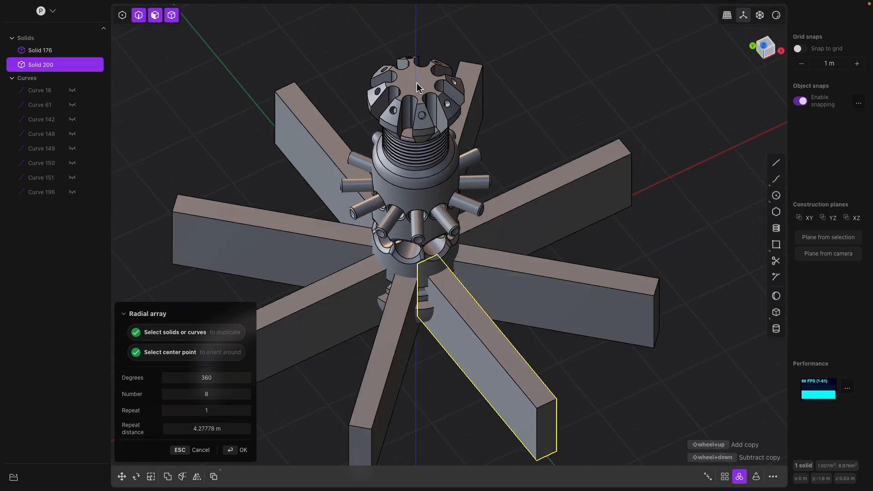
middle_click_drag(468, 302, 473, 273)
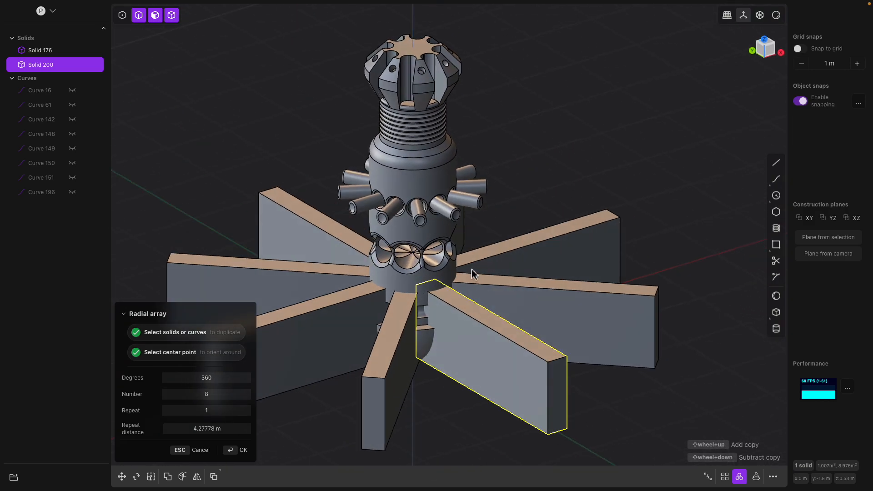
key("Return")
Subtract the eight radial boxes from the tank with a Boolean difference to cut slots into the base
middle_click_drag(491, 223, 455, 218)
left_click(441, 156)
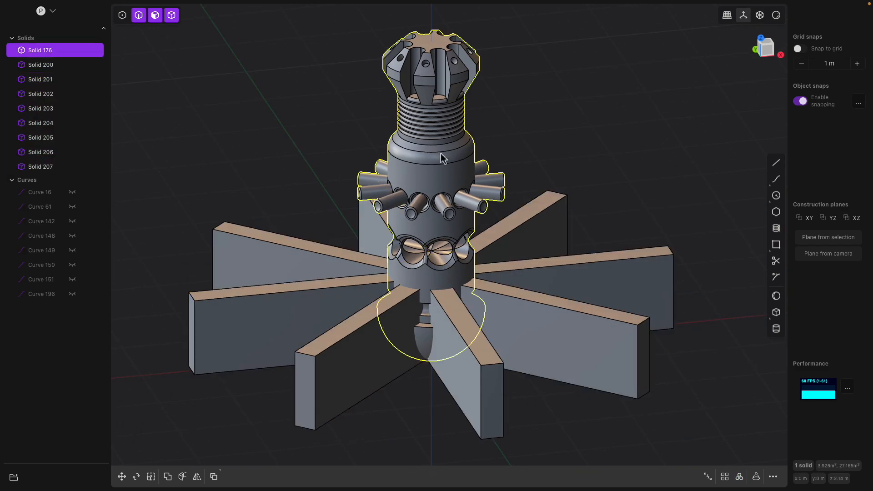
key("a")
key("q")
mouse_move(471, 285)
middle_mouse_down()
mouse_move(493, 241)
mouse_move(474, 232)
mouse_move(464, 240)
mouse_move(469, 274)
middle_mouse_up()
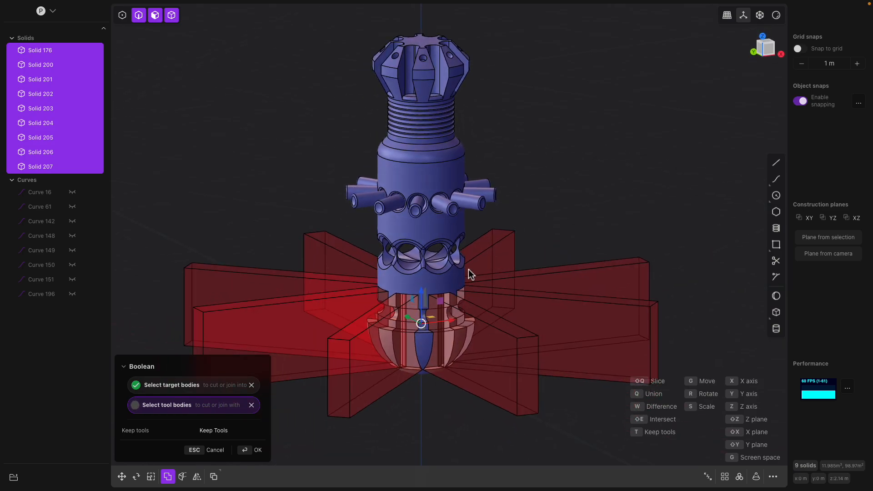
key("Return")
Offset the flat bottom face of the domed base
middle_click_drag(523, 277, 468, 282)
scroll(469, 318, "up", 5)
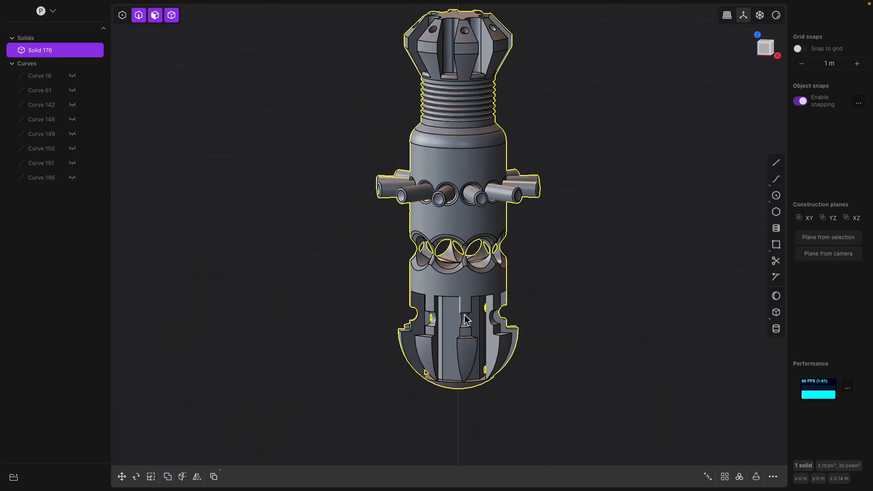
middle_click_drag(482, 341, 467, 291)
left_click(456, 174)
middle_click_drag(456, 375, 447, 408)
middle_click_drag(461, 311, 448, 277)
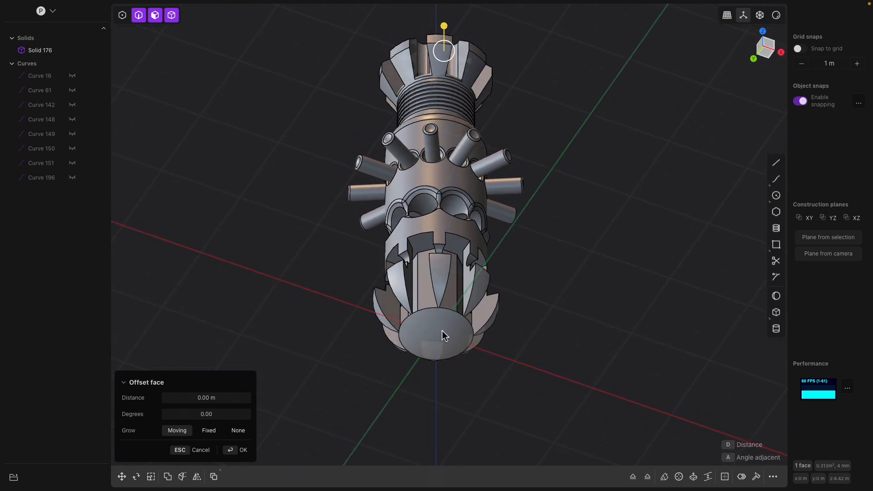
left_click(443, 332)
middle_click_drag(442, 334, 462, 350)
middle_click_drag(431, 314, 419, 333)
mouse_move(408, 350)
left_mouse_down()
mouse_move(397, 380)
mouse_move(410, 379)
mouse_move(404, 356)
left_mouse_up()
middle_click_drag(403, 356, 519, 304)
key("Return")
Fillet edges of the slots cut into the domed base's rim
left_click(490, 288)
key("f")
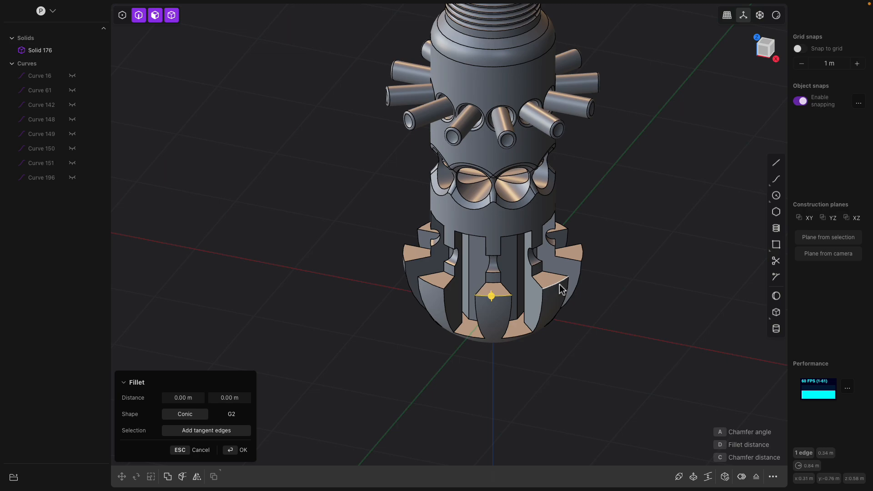
left_click(562, 289)
middle_click_drag(563, 289, 478, 299)
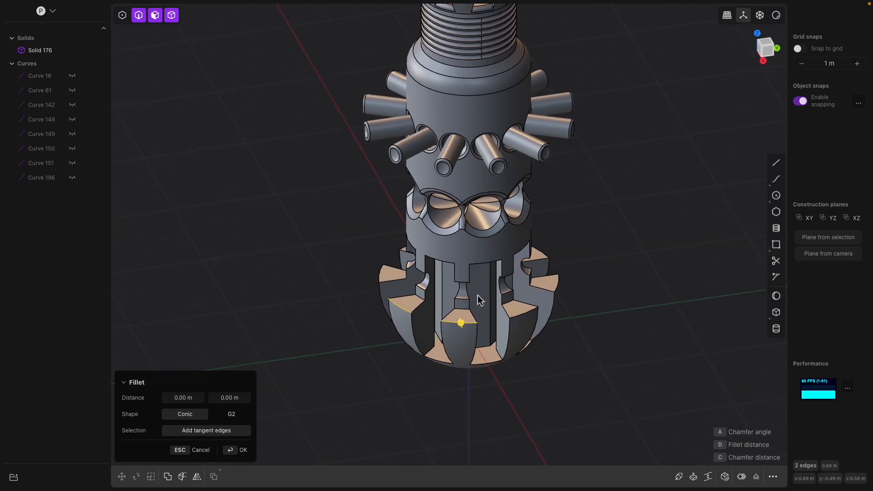
mouse_move(461, 323)
left_mouse_down()
mouse_move(472, 329)
mouse_move(458, 321)
left_mouse_up()
middle_click_drag(458, 322, 592, 257)
key("Return")
left_click(465, 340)
middle_click_drag(465, 340, 431, 349)
mouse_move(501, 398)
left_mouse_down()
mouse_move(510, 411)
mouse_move(520, 404)
mouse_move(512, 388)
left_mouse_up()
key("Return")
middle_click_drag(521, 349, 433, 364)
left_click(513, 331)
left_click(495, 357)
mouse_move(432, 364)
left_mouse_down()
mouse_move(449, 376)
mouse_move(423, 374)
left_mouse_up()
middle_click_drag(465, 344, 482, 371)
key("Escape")
middle_click_drag(443, 322, 466, 335)
left_click(423, 238)
middle_click_drag(423, 242, 428, 236)
left_click_drag(432, 232, 448, 238)
middle_click_drag(448, 238, 503, 209)
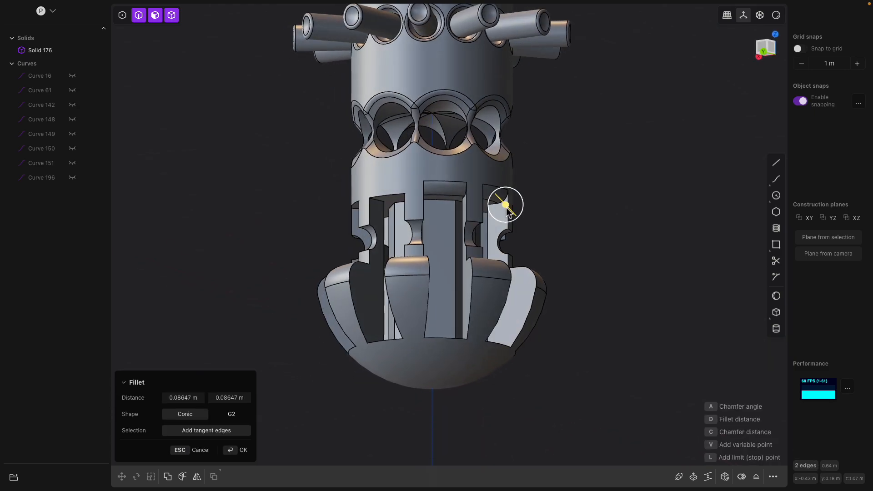
key("Escape")
Fillet the ring of edges where the slots meet the lower tank body
middle_click_drag(416, 231, 505, 242)
key("f")
left_click(458, 233)
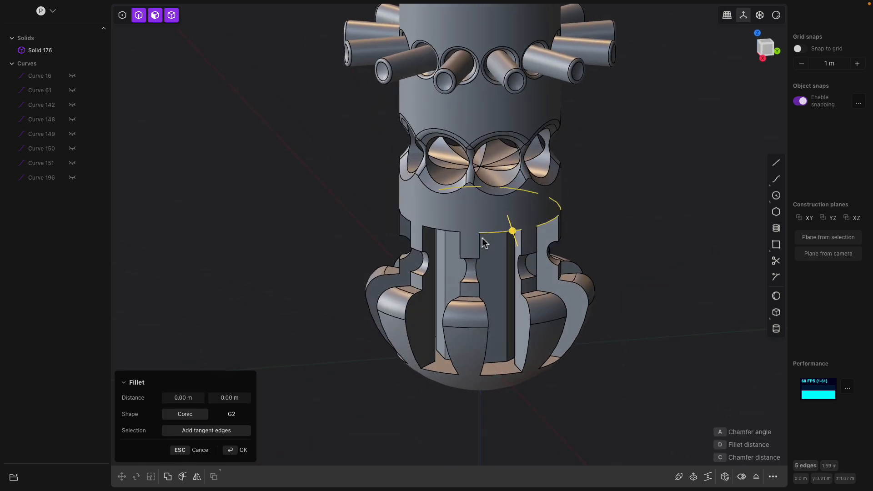
left_click(449, 234)
middle_click_drag(449, 234, 495, 255)
left_click(441, 237)
middle_click_drag(440, 237, 413, 238)
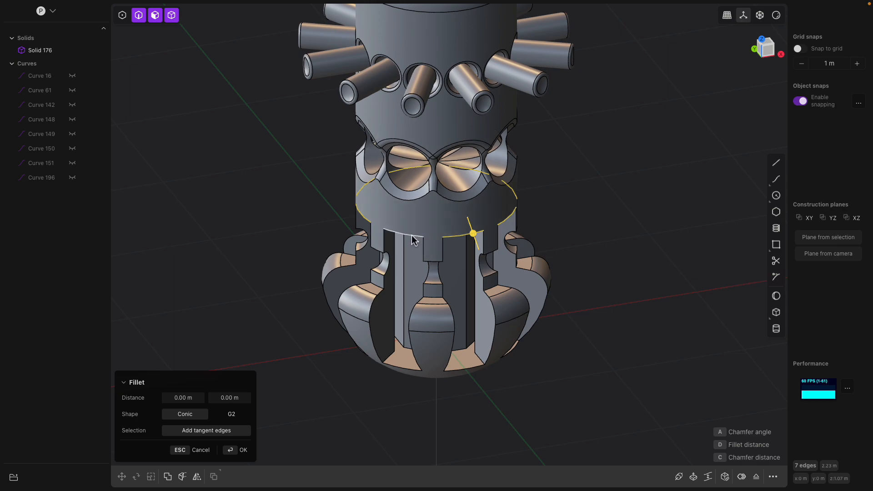
left_click_drag(410, 238, 418, 241)
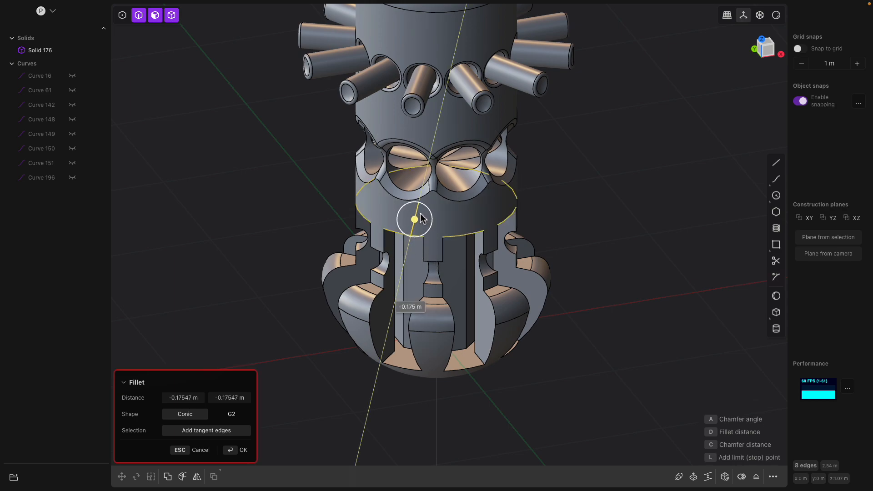
middle_click_drag(446, 231, 449, 251)
key("Return")
left_click(413, 203)
middle_click_drag(413, 203, 471, 232)
left_click_drag(463, 214, 471, 218)
key("Return")
left_click(439, 150)
middle_click_drag(439, 149, 446, 134)
mouse_move(452, 145)
left_mouse_down()
mouse_move(460, 149)
mouse_move(446, 135)
left_mouse_up()
key("Escape")
mouse_move(438, 150)
middle_mouse_down("shift")
mouse_move(434, 180)
mouse_move(431, 102)
mouse_move(428, 142)
middle_mouse_up("shift")
left_click(433, 131)
left_click_drag(442, 115, 459, 123)
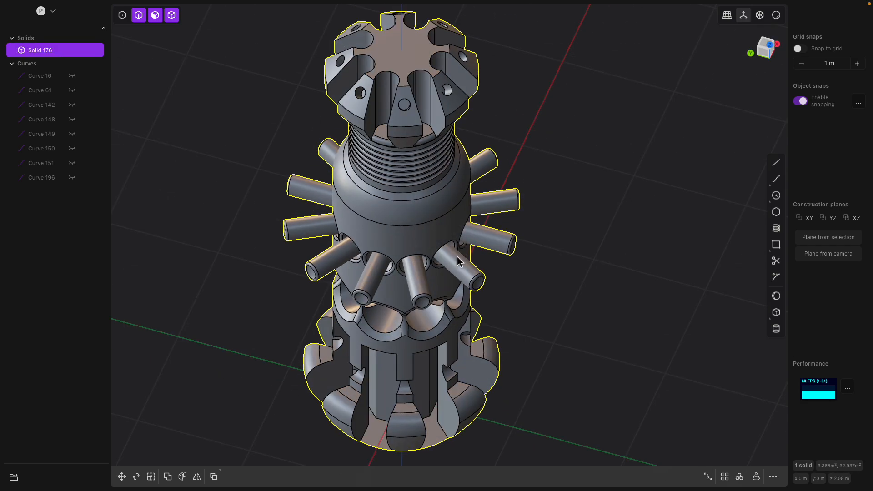
left_click(458, 258)
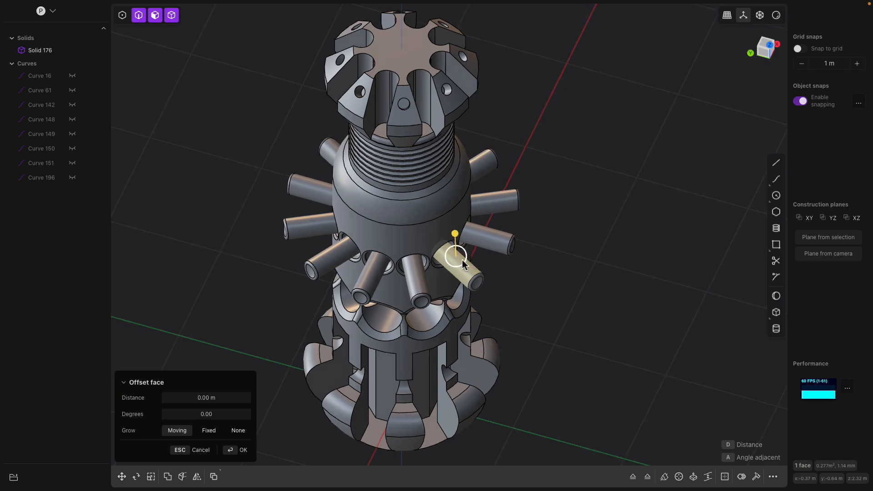
middle_click_drag(465, 262, 439, 249)
mouse_move(441, 225)
left_mouse_down()
mouse_move(442, 204)
mouse_move(444, 230)
mouse_move(448, 219)
left_mouse_up()
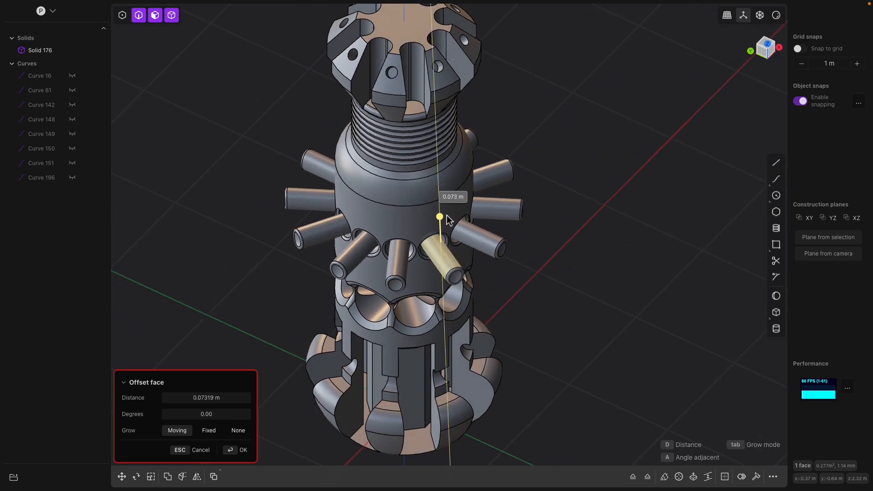
key("Escape")
middle_click_drag(489, 280, 478, 264)
middle_click_drag(463, 317, 460, 235, "shift")
left_click(441, 269)
middle_click_drag(441, 269, 459, 264)
left_click(414, 291)
middle_click_drag(414, 294, 407, 310)
left_click_drag(407, 300, 406, 305)
middle_click_drag(407, 304, 407, 333)
key("Escape")
key("o")
left_click_drag(407, 322, 408, 324)
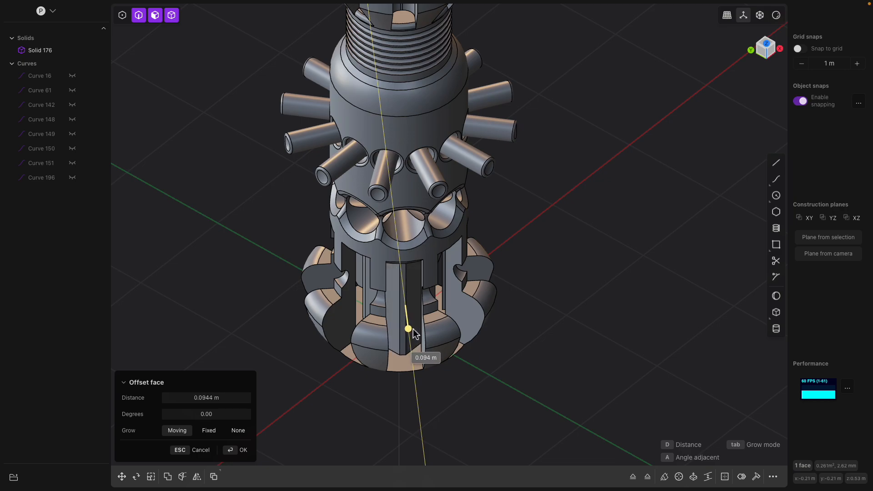
middle_click_drag(412, 332, 611, 337)
key("Escape")
middle_click_drag(458, 312, 502, 290)
middle_click_drag(443, 325, 452, 291)
middle_click_drag(413, 359, 452, 301)
left_click(397, 368)
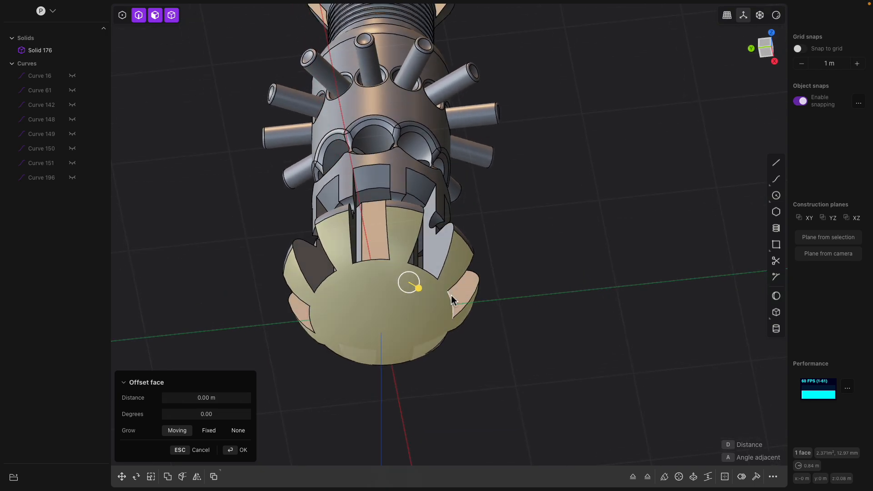
key("shift+p")
key("o")
key("Escape")
left_click(415, 300)
key("o")
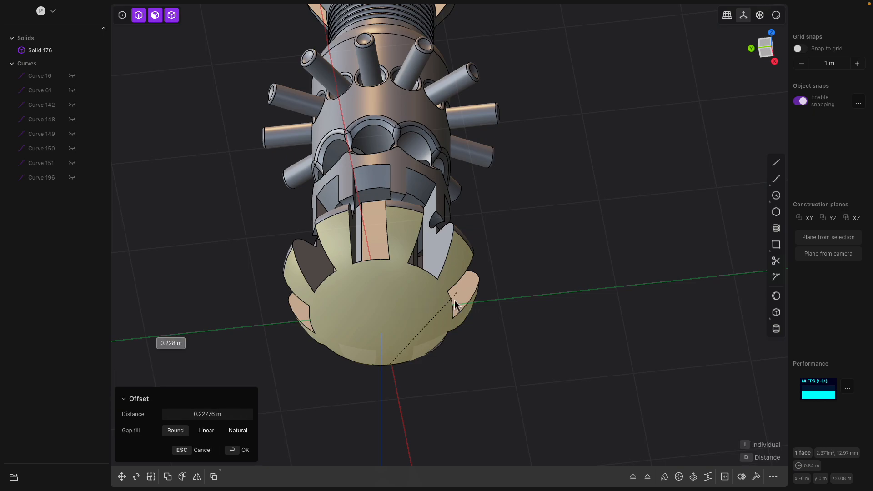
key("Escape")
Draw a corner box about 1.18 m wide, 1.88 m long and 2.23 m high below the domed base
left_click(413, 312)
middle_click_drag(413, 314, 387, 206)
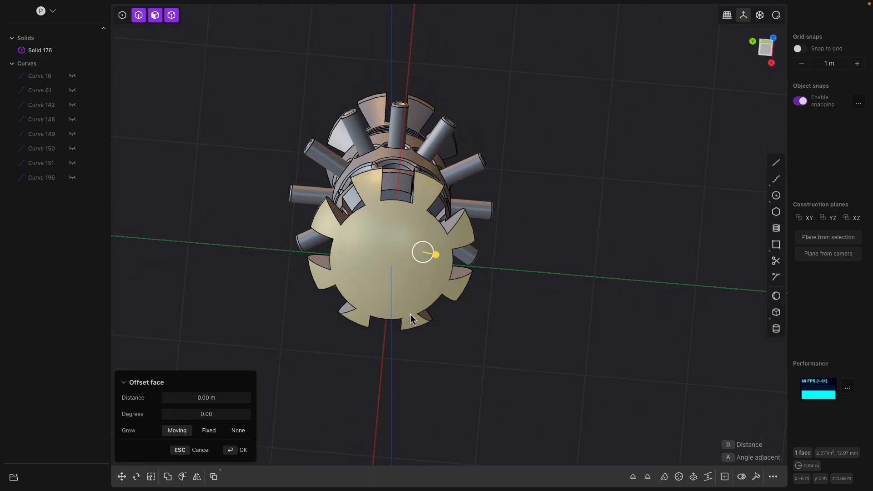
middle_click_drag(371, 258, 404, 362)
left_click(766, 49)
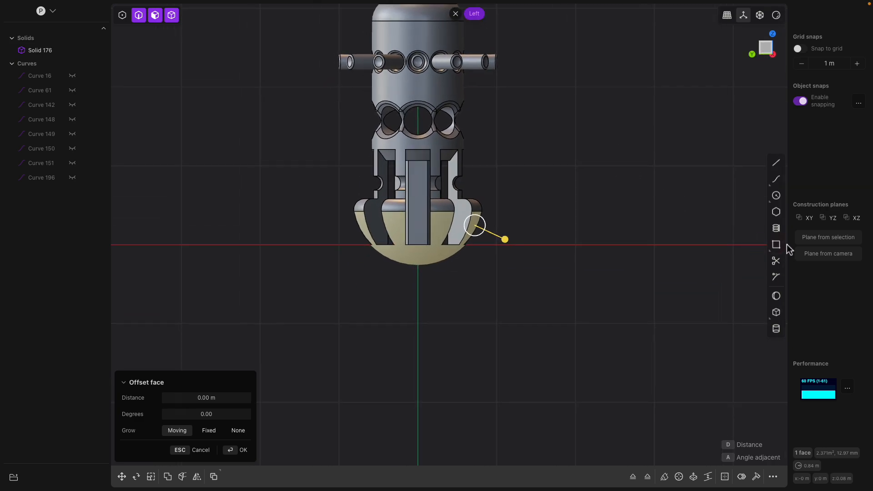
left_click(777, 314)
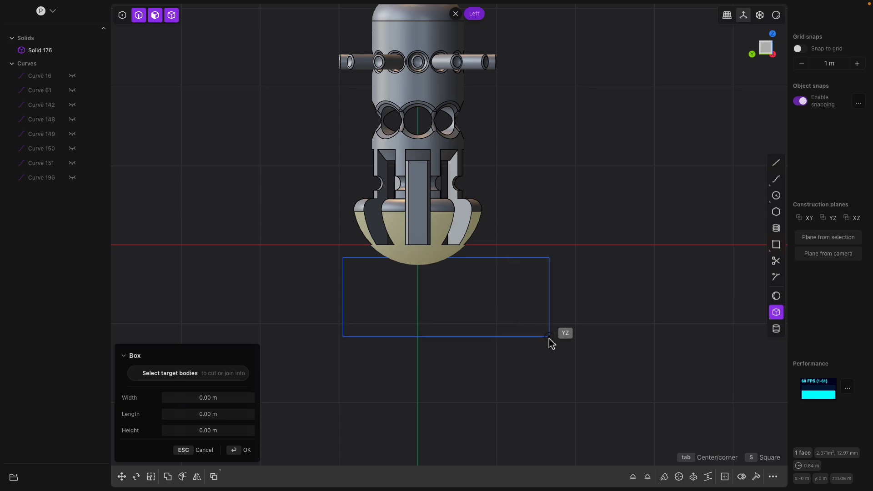
left_click(493, 353)
middle_click_drag(507, 322, 461, 311)
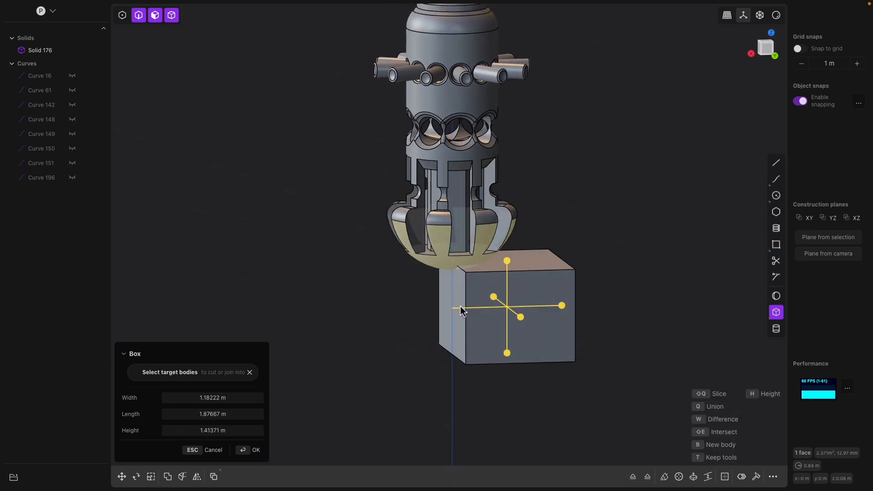
left_click_drag(562, 306, 625, 305)
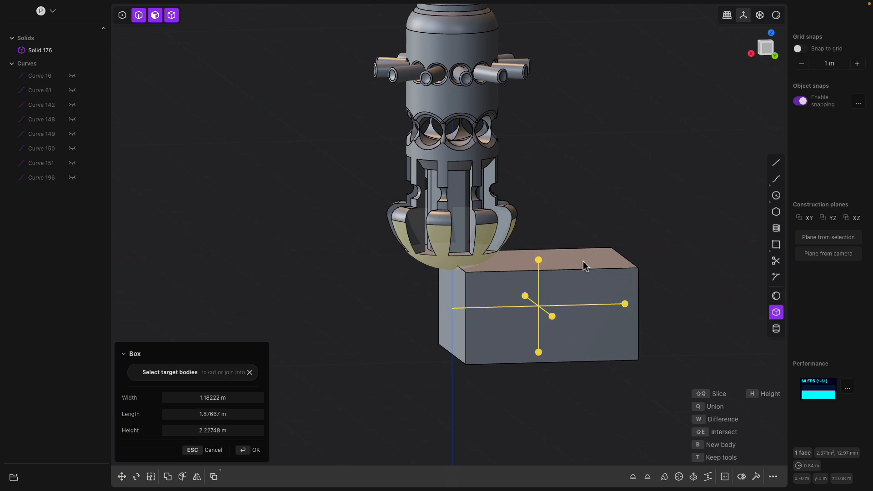
key("Return")
Move the box's top face about 0.89 m up to reach the domed base
left_click(585, 261)
middle_click_drag(592, 263, 502, 273)
key("g")
left_click_drag(499, 269, 428, 270)
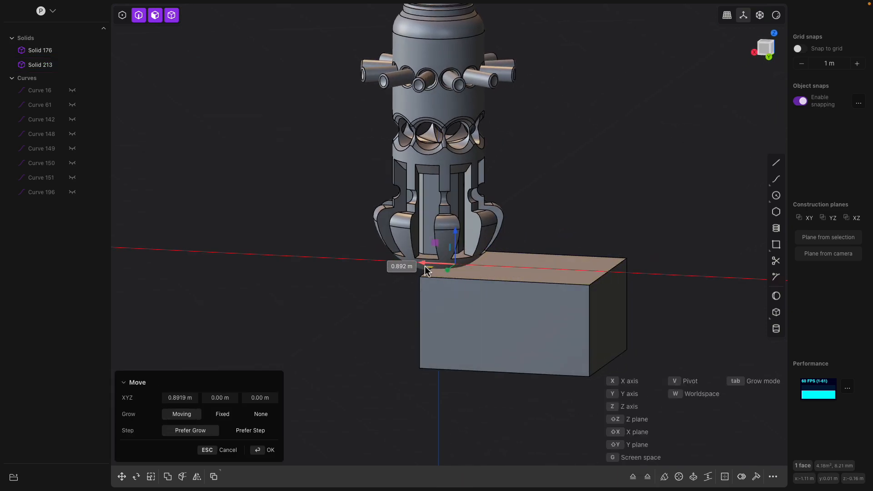
middle_click_drag(459, 270, 543, 198)
key("Return")
Extend the box's near side face about 1.38 m so it covers the whole base
left_click(442, 298)
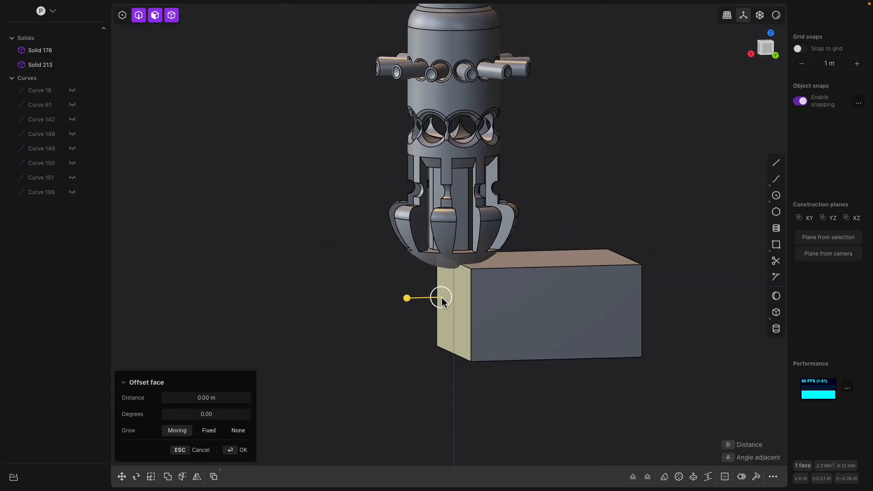
left_click_drag(422, 302, 335, 302)
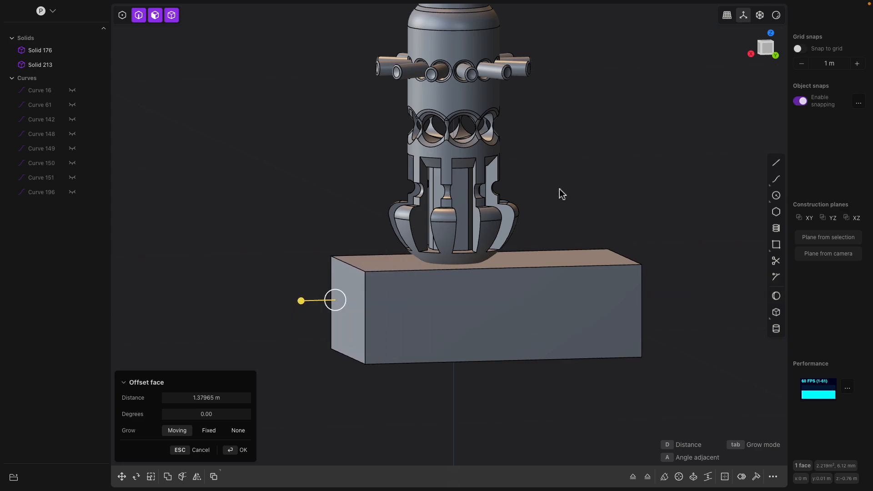
key("Return")
Subtract the box from the tank to flatten the bottom of the base
middle_click_drag(561, 193, 519, 200)
left_click(452, 168)
left_click(521, 276, "shift")
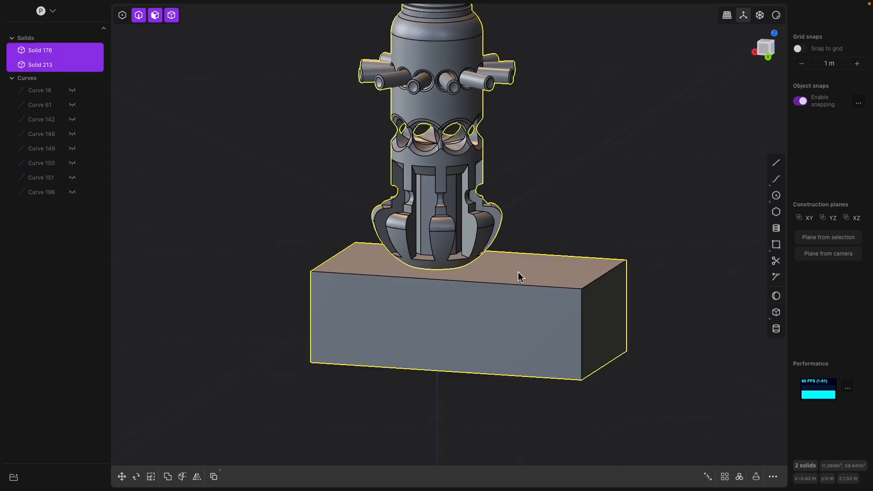
key("b")
middle_click_drag(527, 240, 527, 152)
key("Return")
Offset the outline of the new flat bottom face inward to create an inner circle
left_click(458, 219)
mouse_move(470, 229)
middle_mouse_down()
mouse_move(482, 246)
mouse_move(478, 239)
middle_mouse_up()
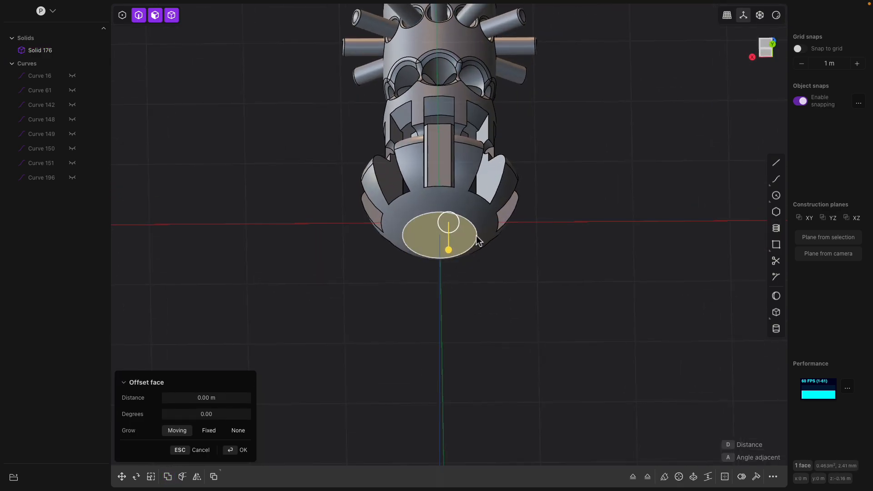
key("o")
left_click(491, 238)
middle_click_drag(532, 246, 538, 262)
Push the inner circular bottom face about 1.74 m into the tank to open a bore
left_click(452, 249)
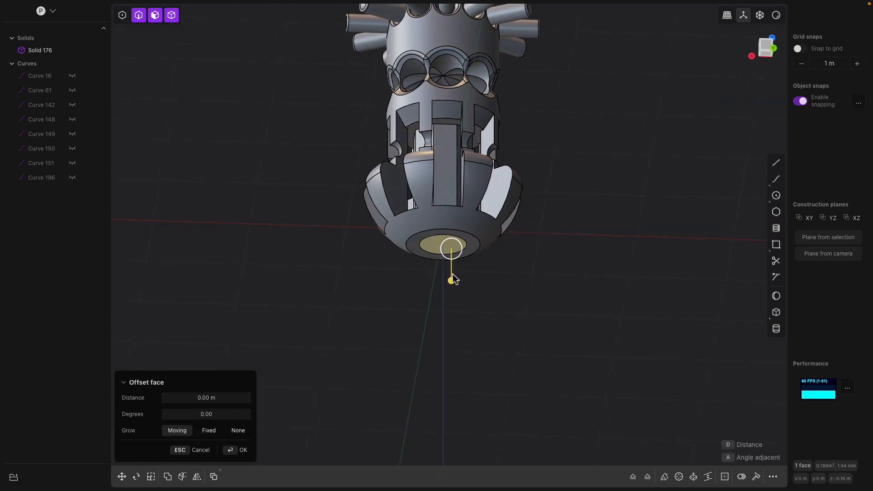
left_click_drag(452, 280, 452, 253)
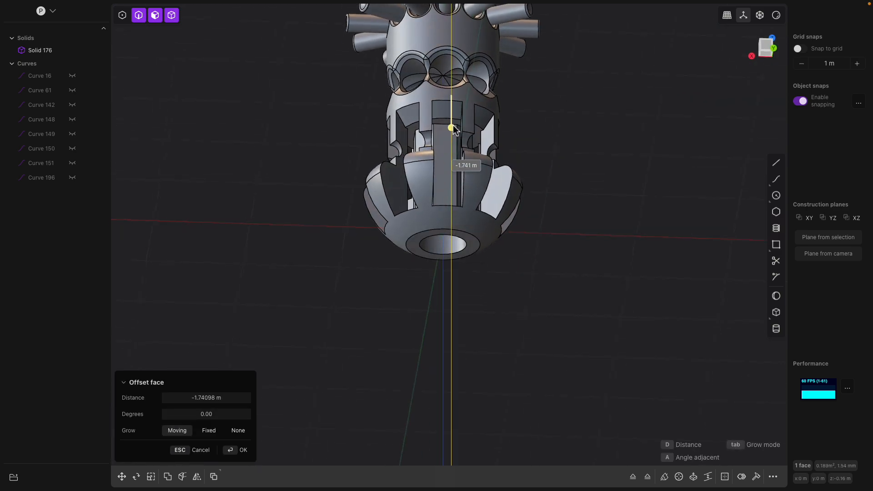
scroll(453, 129, "down", 5)
left_click_drag(450, 17, 452, 10)
middle_click_drag(489, 153, 500, 196)
middle_click_drag(490, 160, 459, 231)
key("Escape")
middle_click_drag(487, 168, 468, 217, "shift")
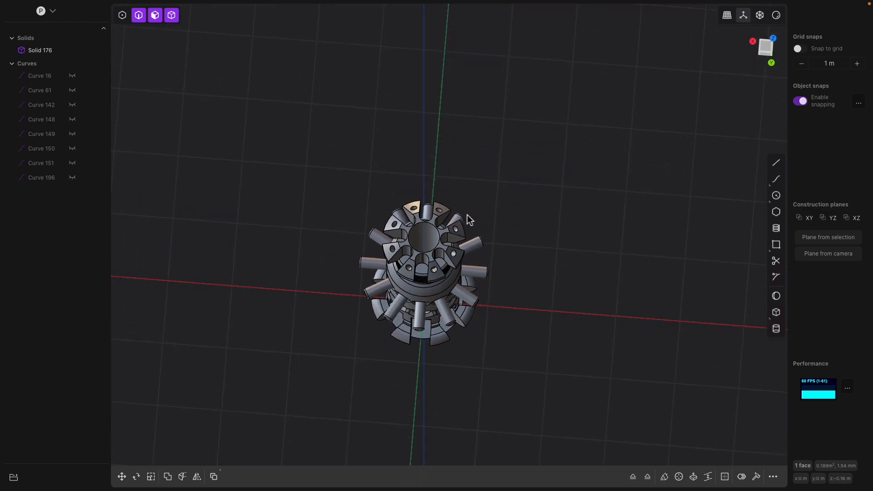
key("Escape")
Offset the bore's inner face about 0.067 m
scroll(461, 226, "up", 4)
left_click(431, 250)
scroll(430, 249, "up", 2)
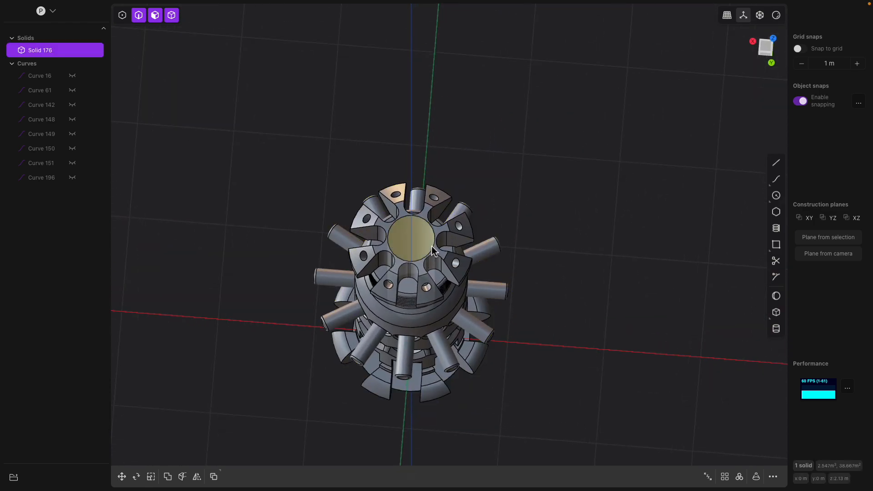
left_click(427, 247)
scroll(424, 246, "up", 2)
middle_click_drag(424, 246, 424, 272)
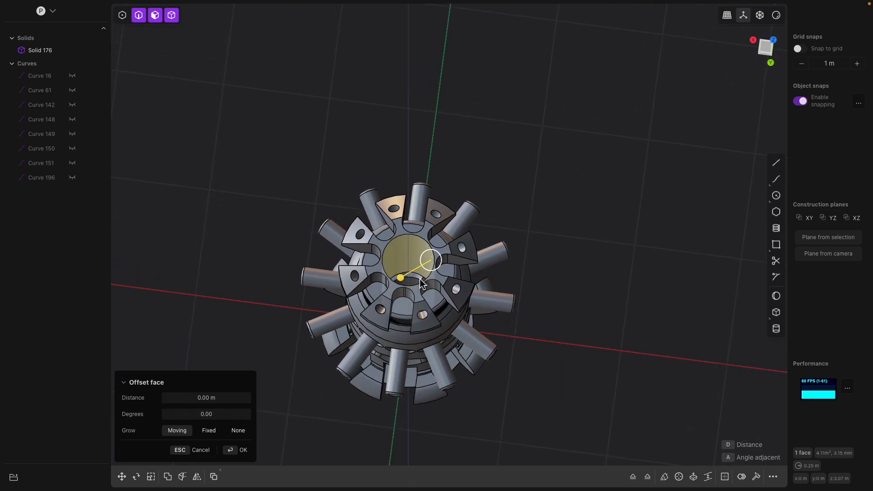
left_click_drag(402, 275, 401, 276)
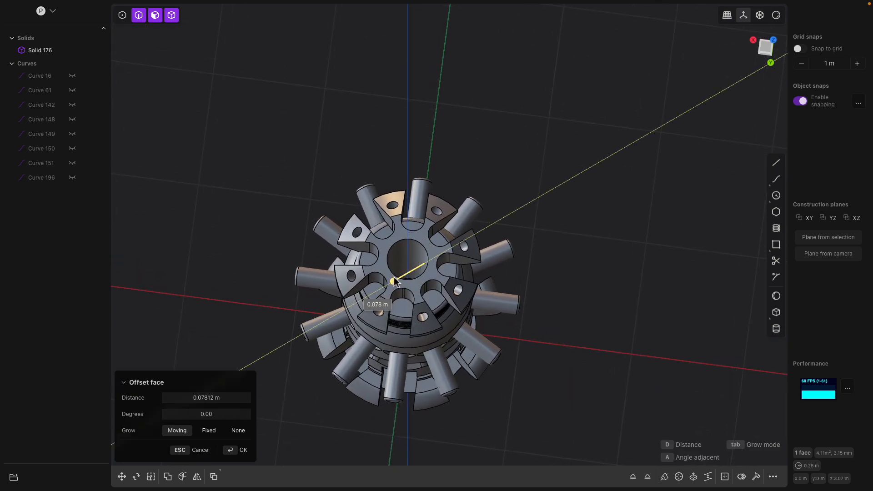
middle_click_drag(435, 308, 445, 249)
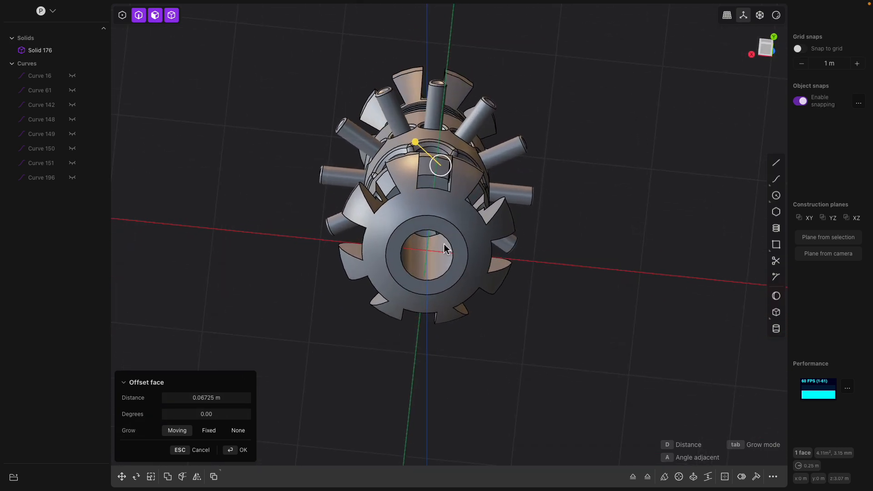
key("Return")
left_click(449, 241)
left_click_drag(450, 241, 457, 226)
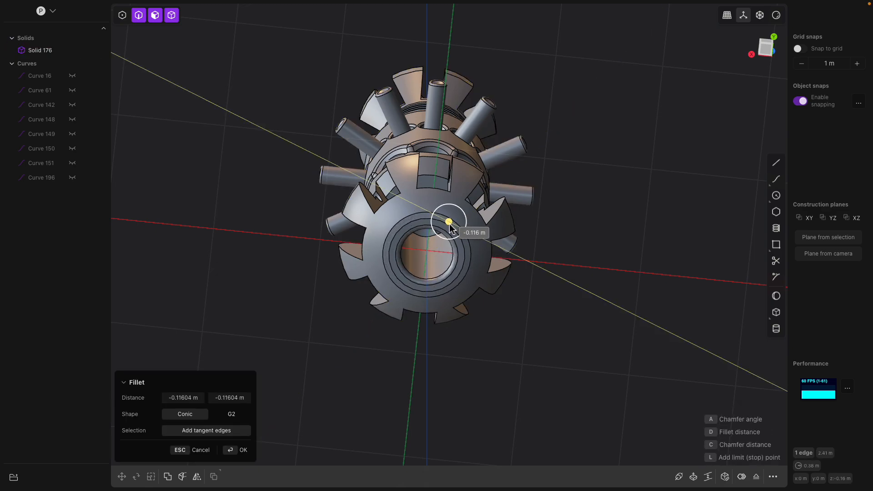
right_click(582, 215)
middle_click_drag(548, 215, 546, 219)
scroll(476, 242, "up", 2)
Try to extrude the bottom ring face around the bore about 0.16 m
left_click(459, 248)
middle_click_drag(459, 251, 442, 327)
key("e")
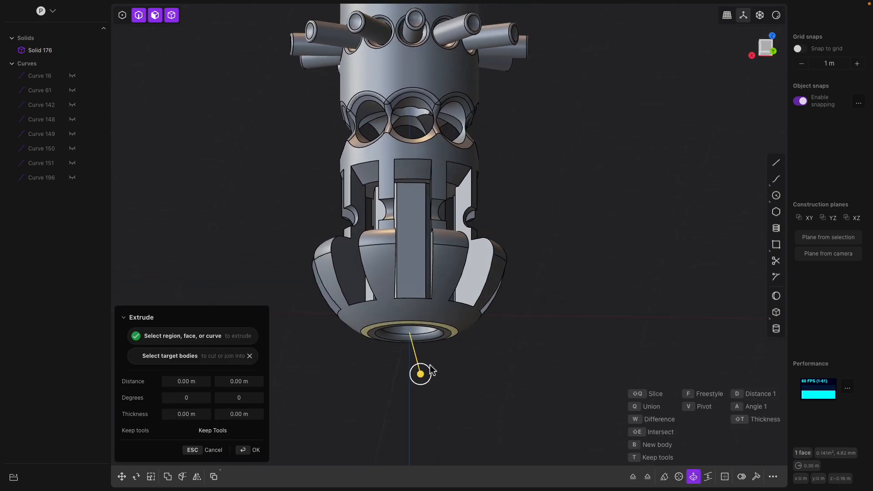
left_click(431, 390)
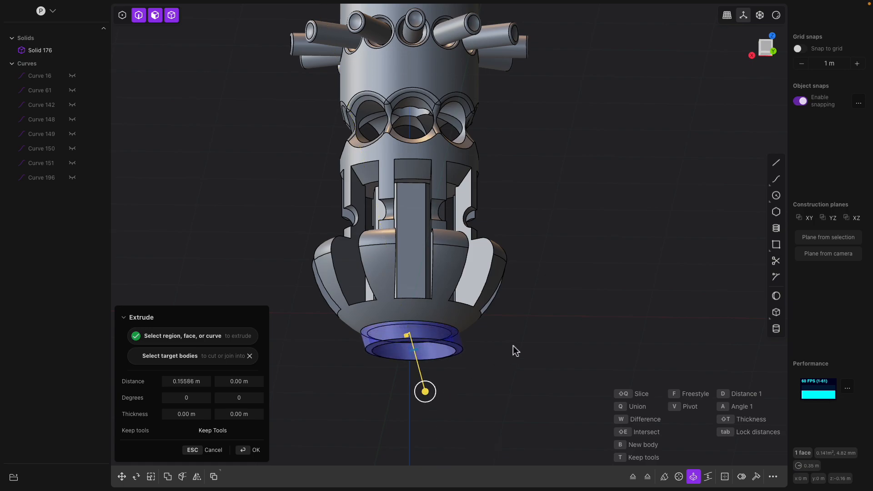
left_click(521, 326)
scroll(521, 326, "down", 1)
Sweep a pipe along the outer circular edge of the bore's bottom ring
left_click(469, 311)
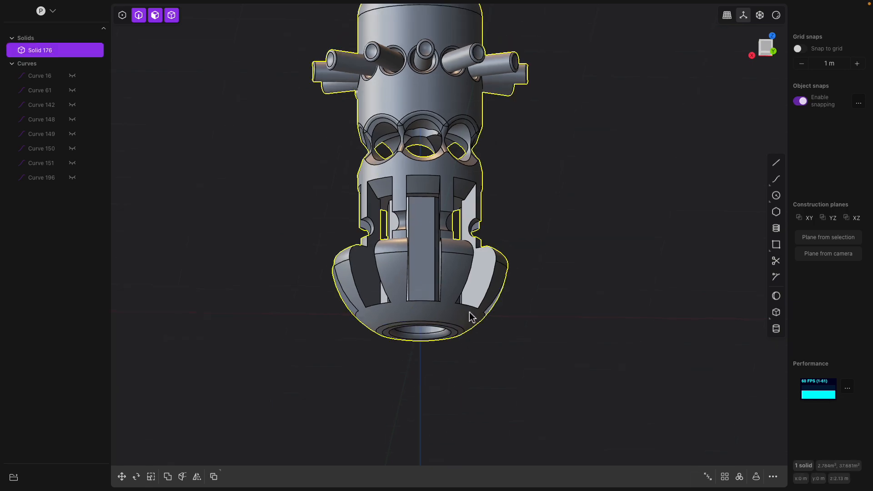
middle_click_drag(469, 311, 448, 207)
left_click(453, 173)
key("b")
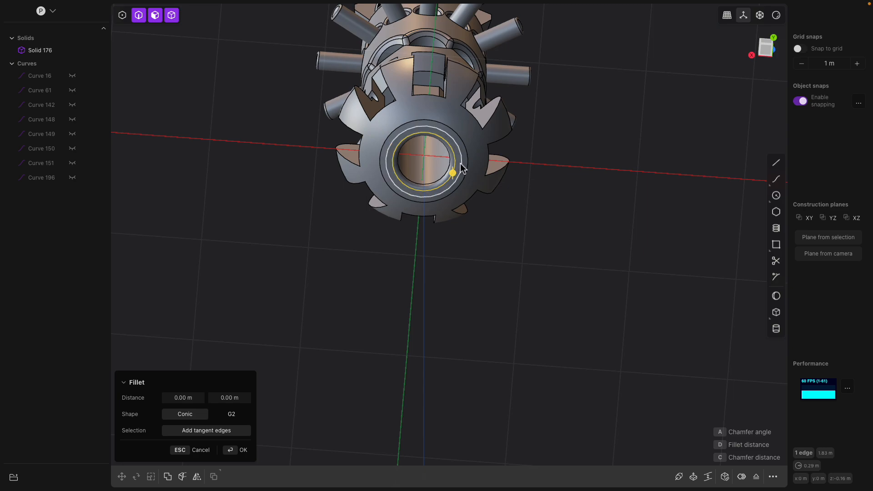
middle_click_drag(458, 186, 445, 240, "shift")
scroll(445, 238, "up", 1)
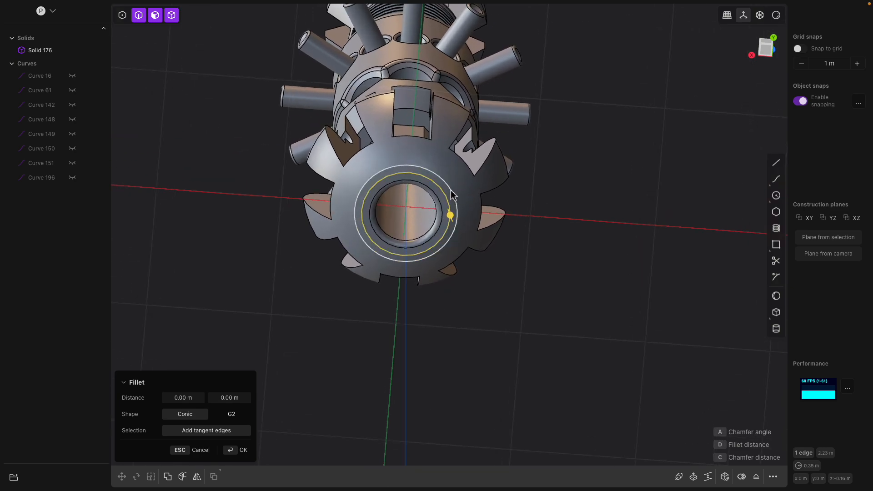
left_click(680, 476)
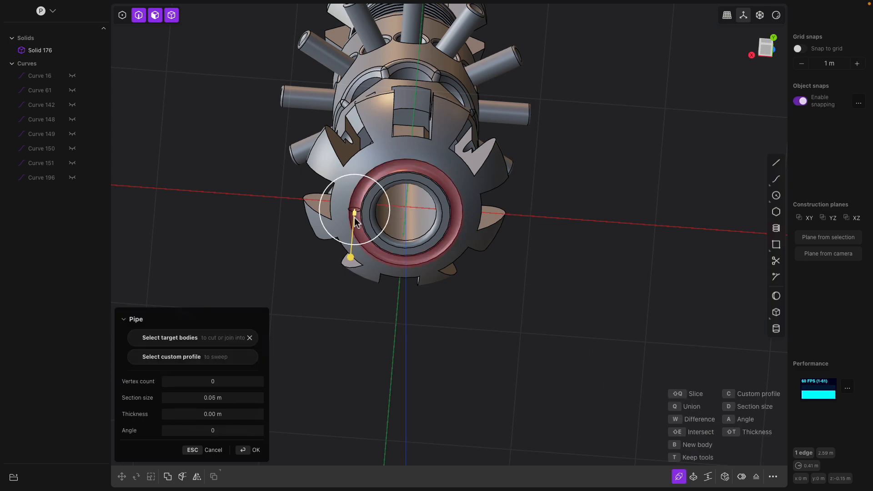
scroll(351, 249, "up", 3)
left_click_drag(351, 244, 350, 238)
key("Return")
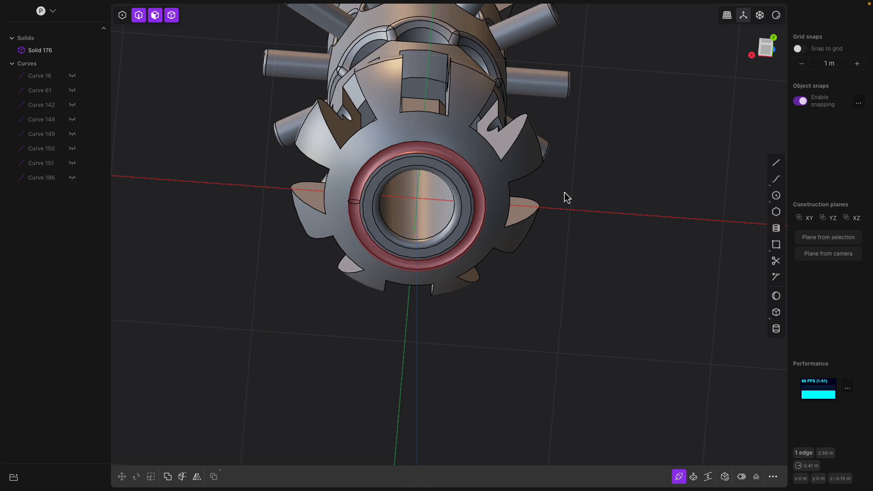
middle_click_drag(575, 207, 439, 364)
left_click(433, 400)
left_click(432, 400)
key("b")
middle_click_drag(433, 400, 416, 278)
left_click_drag(418, 282, 432, 288)
middle_click_drag(429, 283, 377, 282)
key("Escape")
Fillet the two circular edges of the bottom ring around the bore by about 0.047 m
left_click(350, 282)
key("b")
left_click(332, 282)
left_click_drag(332, 282, 329, 275)
middle_click_drag(328, 276, 329, 311)
key("shift")
left_click(388, 312, "shift")
left_click(494, 335, "shift")
middle_click_drag(501, 336, 461, 334)
left_click(573, 326, "shift")
middle_click_drag(573, 327, 536, 332)
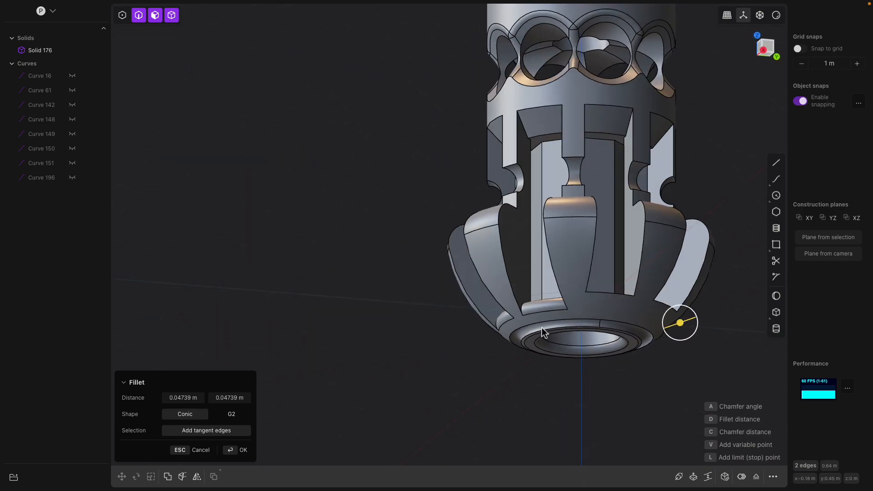
left_click(621, 298, "shift")
middle_click_drag(603, 302, 479, 219)
key("Return")
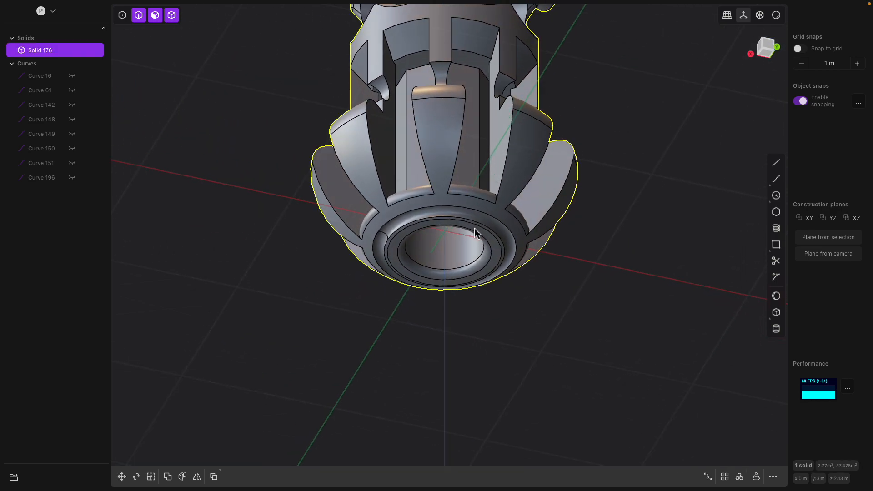
left_click(474, 230)
left_click(488, 234)
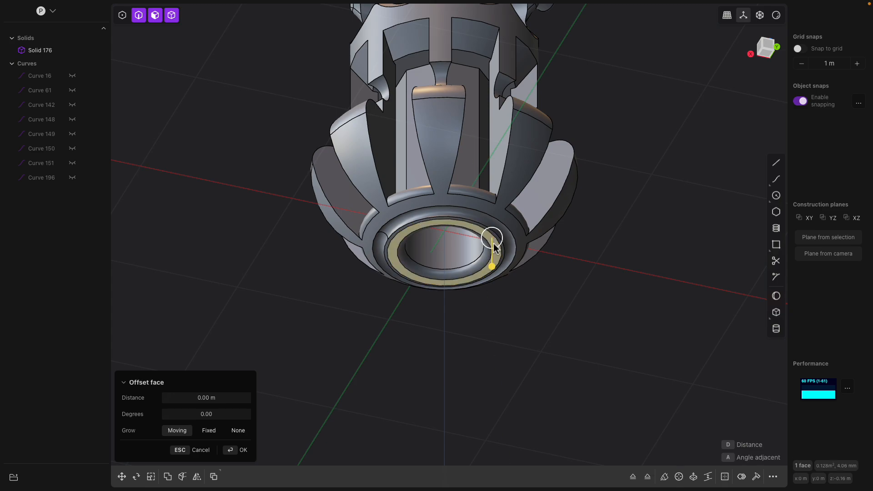
left_click_drag(493, 263, 492, 267)
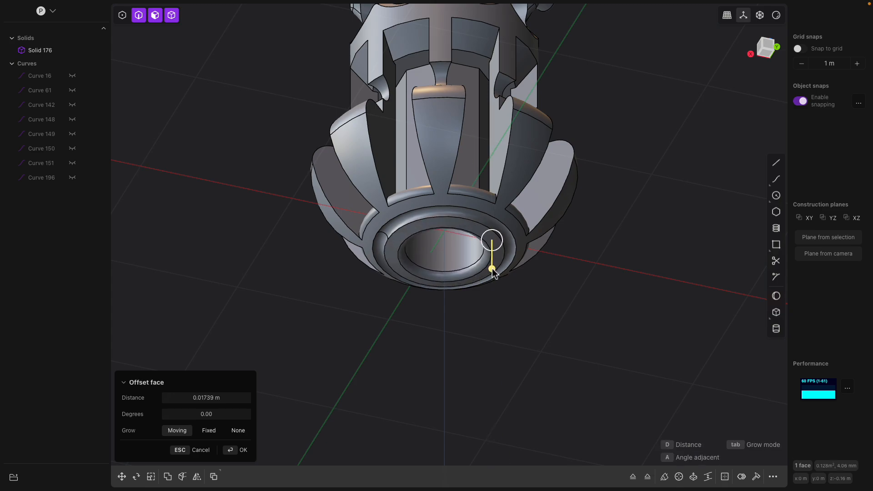
key("Escape")
Extrude the flat ring face around the bore by a small distance
scroll(500, 273, "up", 5)
key("e")
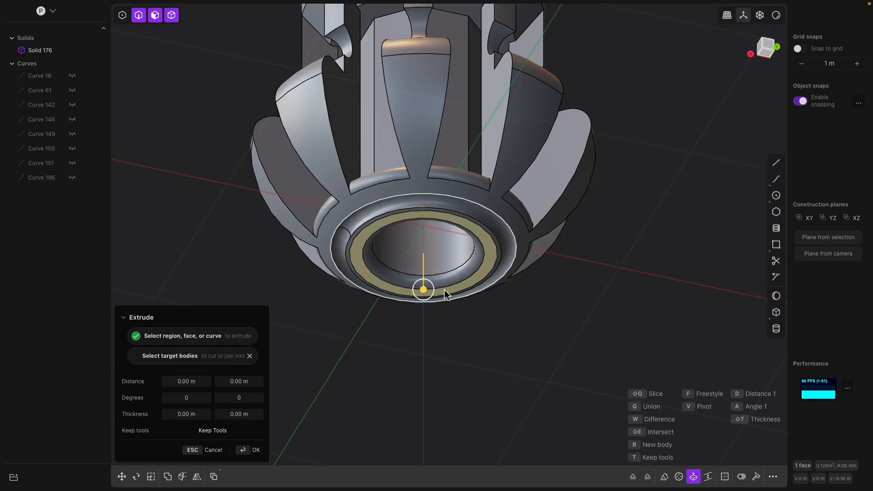
left_click_drag(425, 289, 428, 279)
key("Return")
Orbit around the whole tank model to review it from different angles
left_click(571, 313)
middle_click_drag(571, 313, 477, 309)
scroll(474, 298, "down", 8)
middle_click_drag(462, 166, 448, 219)
scroll(465, 258, "down", 2)
middle_click_drag(465, 258, 463, 320)
scroll(430, 297, "up", 3)
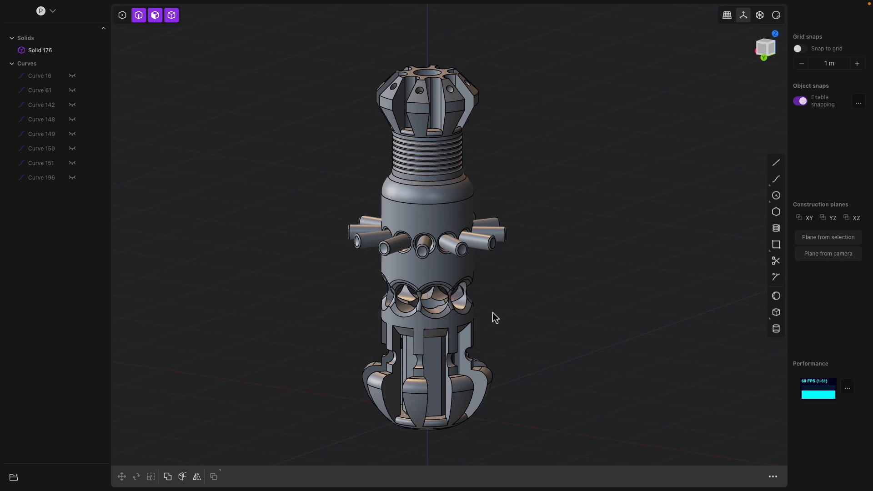
middle_click_drag(451, 259, 436, 265)
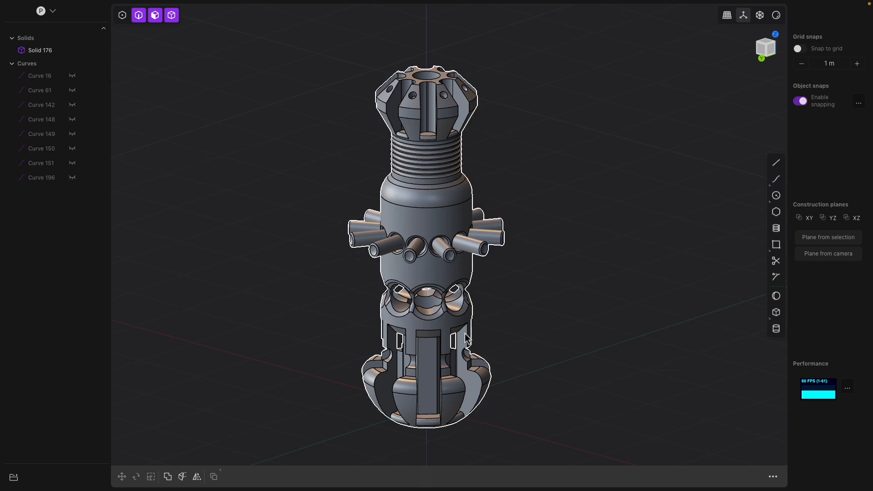
middle_click_drag(461, 240, 454, 186)
middle_click_drag(422, 140, 440, 330)
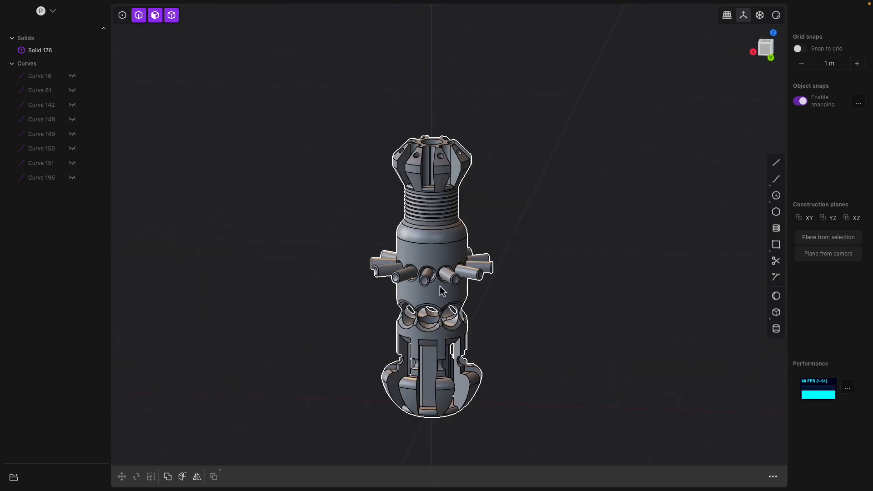
middle_click_drag(443, 291, 468, 265)
scroll(477, 264, "up", 3)
mouse_move(243, 0)
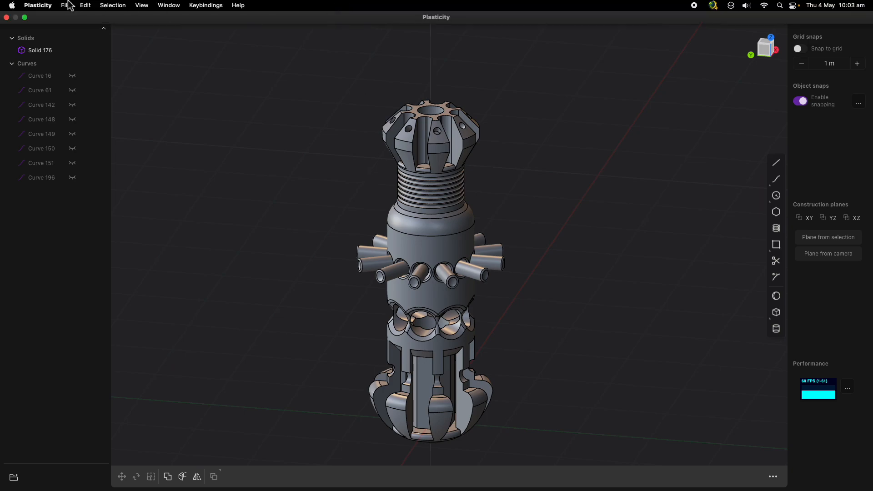
middle_click_drag(380, 170, 518, 267)
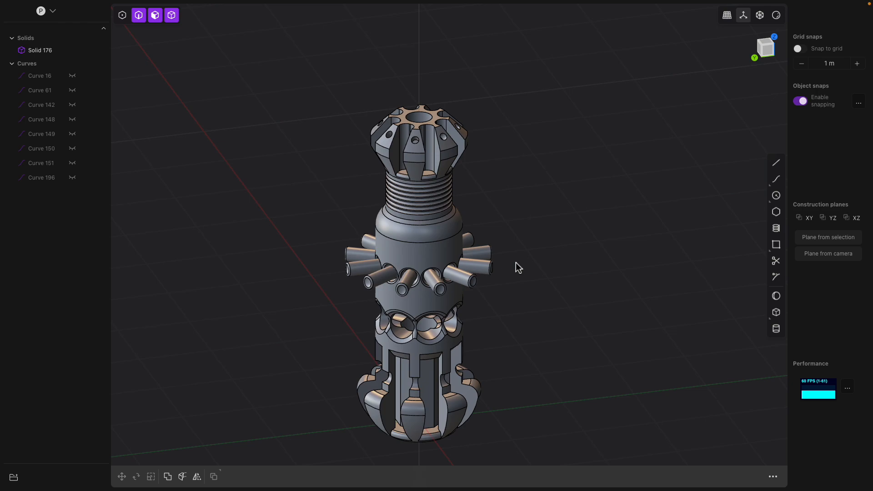